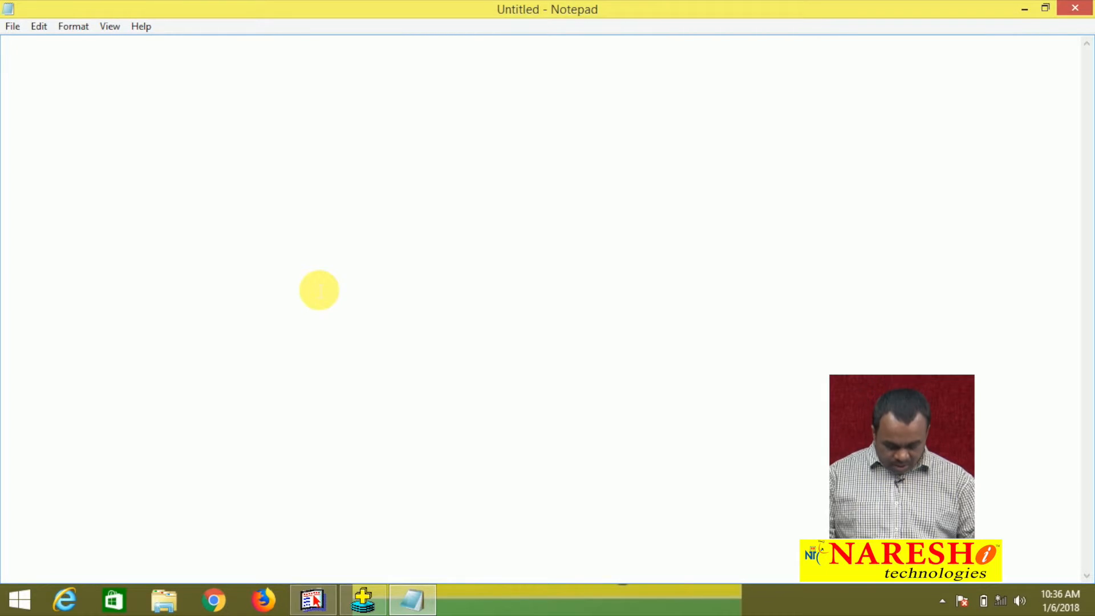
Write the opening of a create table emp55 statement with the first column empno number(4).
{"action": "type", "text": "C"}
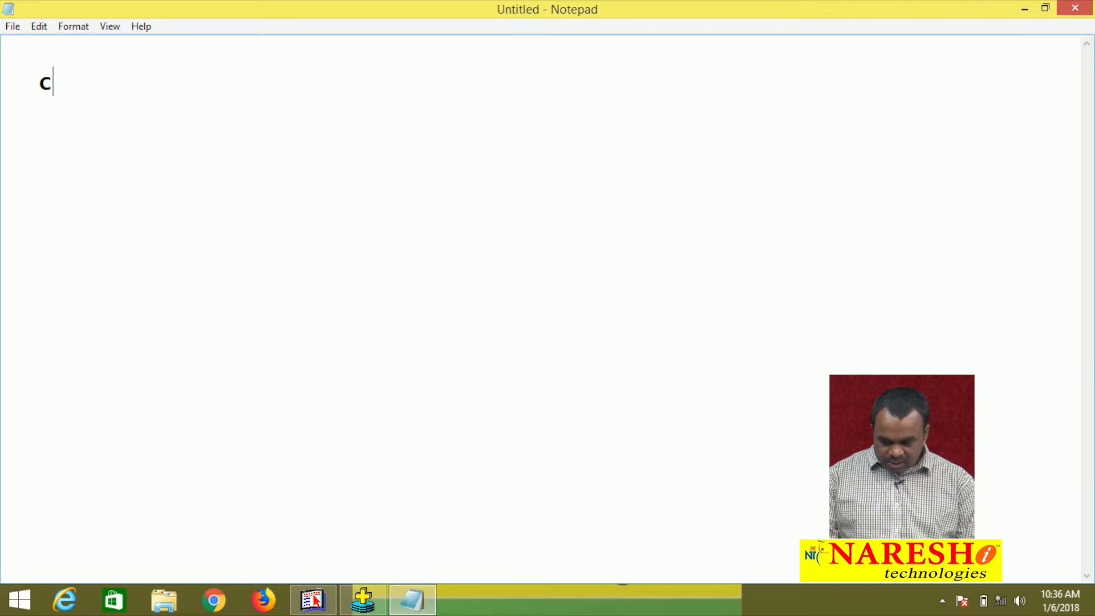
{"action": "type", "text": "reate t"}
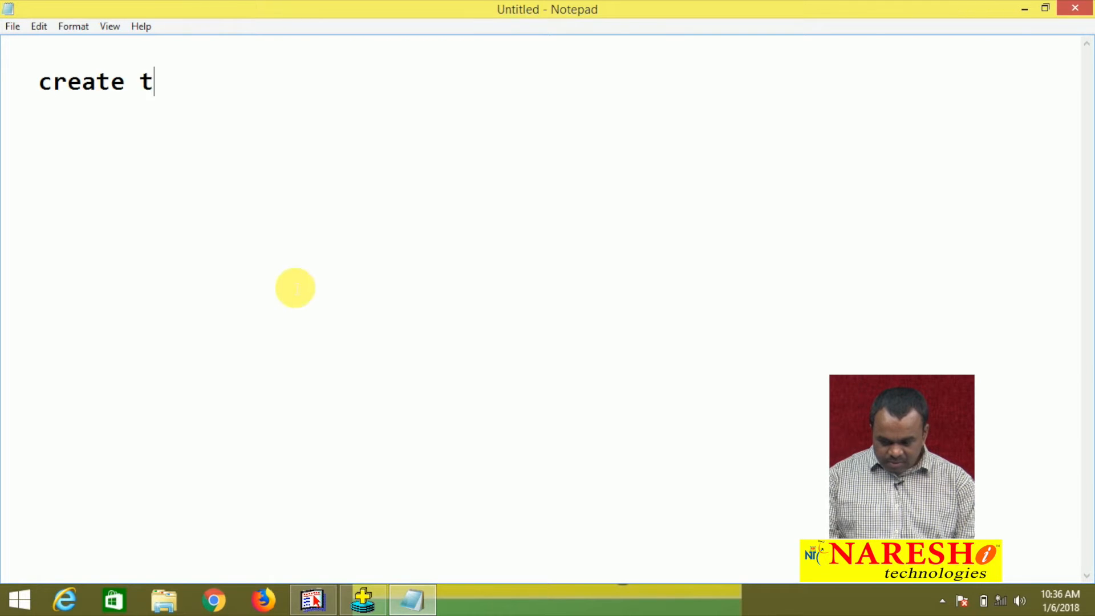
{"action": "type", "text": "able emp55"}
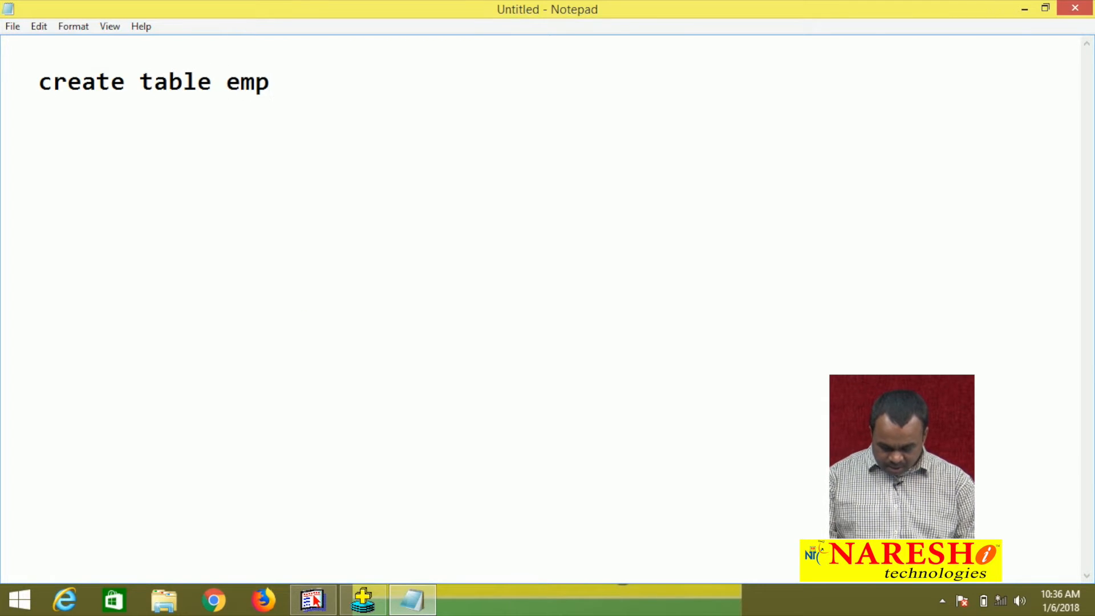
{"action": "key", "text": "Return"}
{"action": "type", "text": "(empn"}
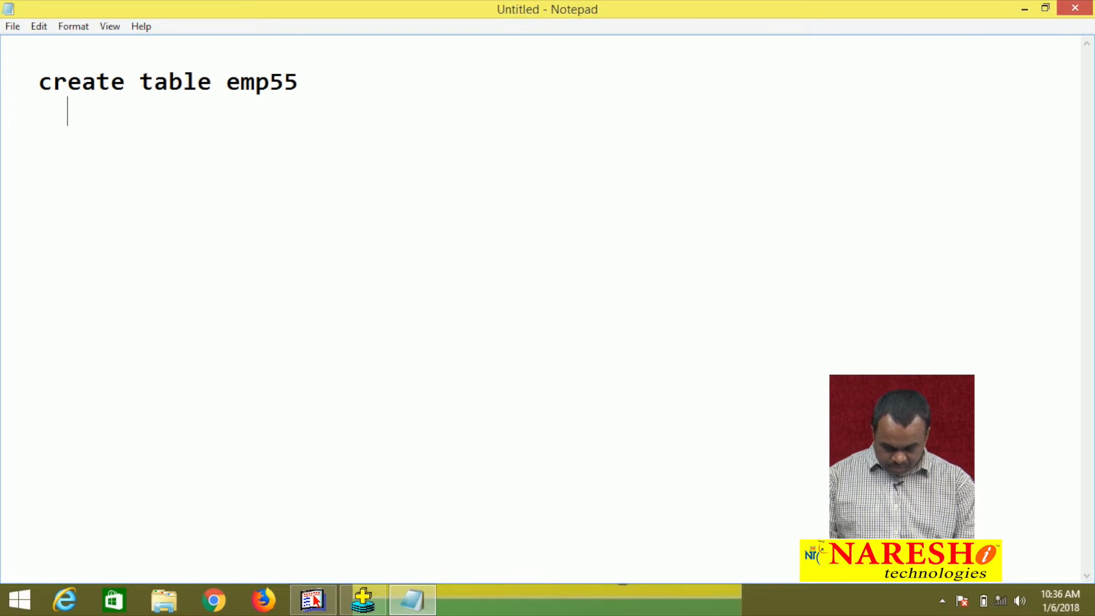
{"action": "type", "text": "o numb"}
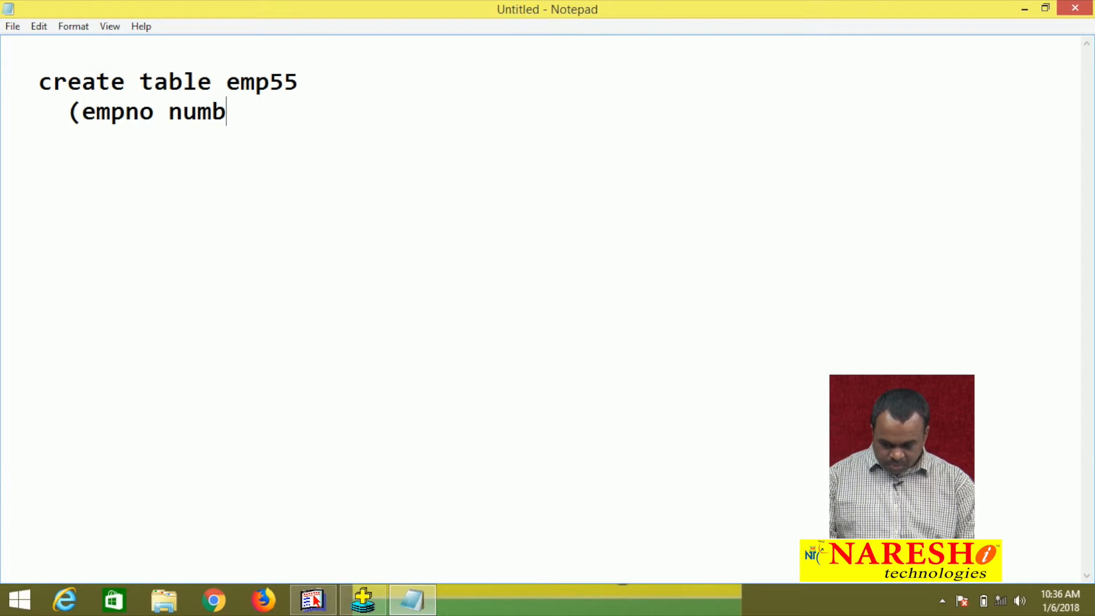
{"action": "type", "text": "er(4),"}
Add the column ename varchar2(20) on a new line below the empno column.
{"action": "key", "text": "Return"}
{"action": "type", "text": "ename var"}
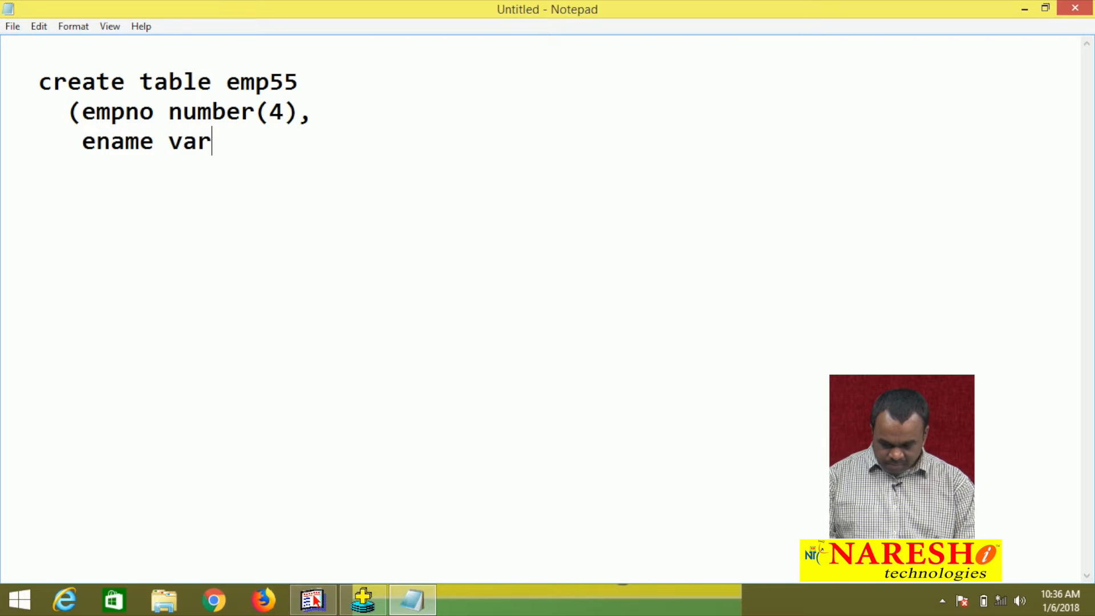
{"action": "type", "text": "char2(20"}
{"action": "key", "text": "BackSpace"}
{"action": "key", "text": "BackSpace"}
{"action": "key", "text": "BackSpace"}
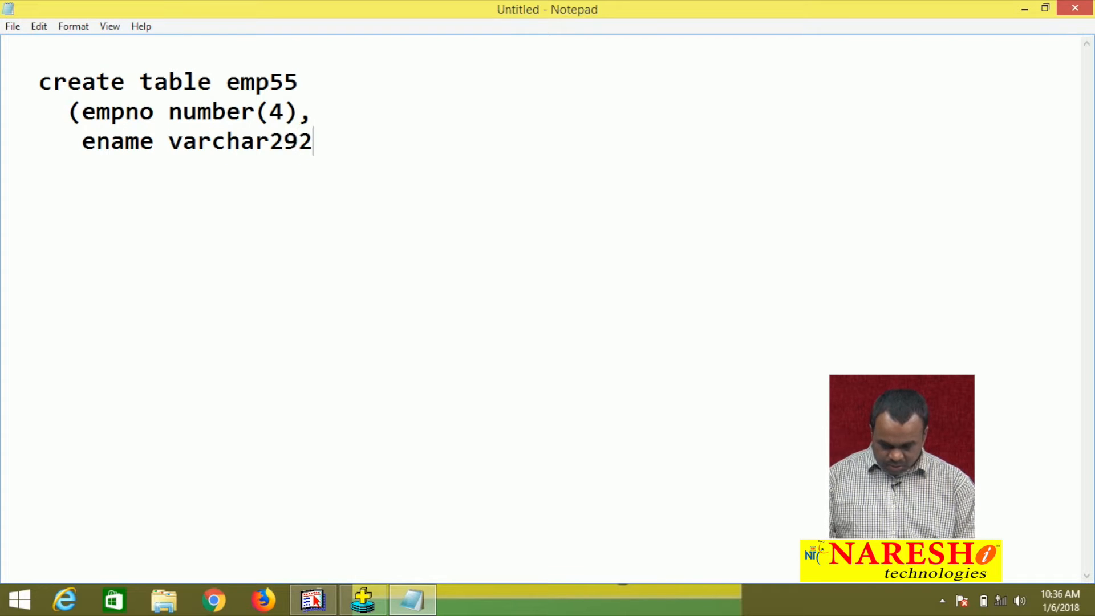
{"action": "type", "text": "(20),"}
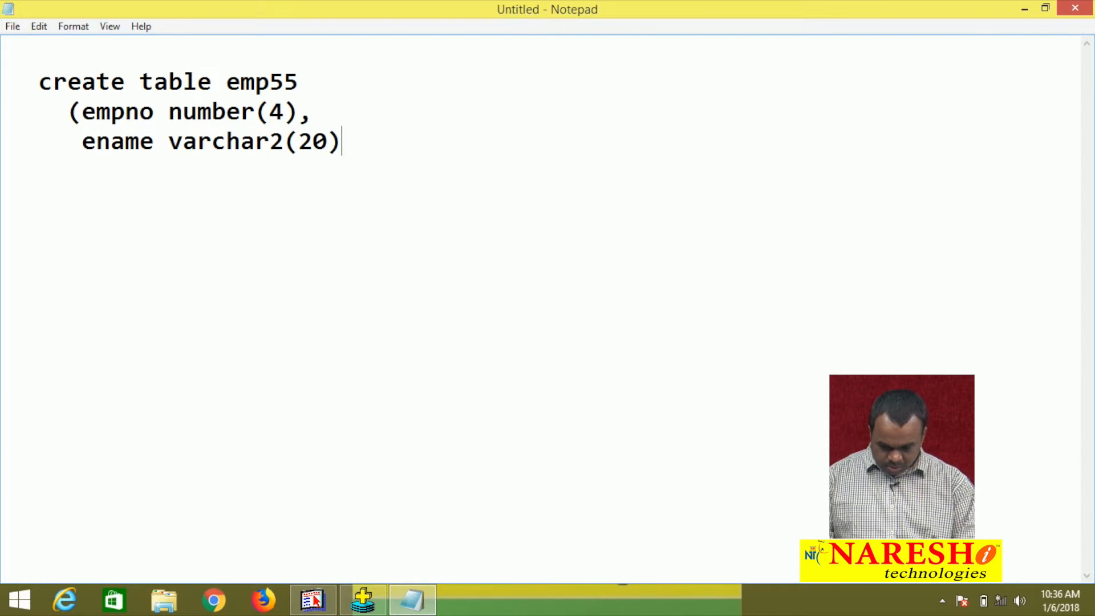
Add the column sal number(6) followed by a comma on a new line below ename.
{"action": "key", "text": "Return"}
{"action": "type", "text": "sal nu"}
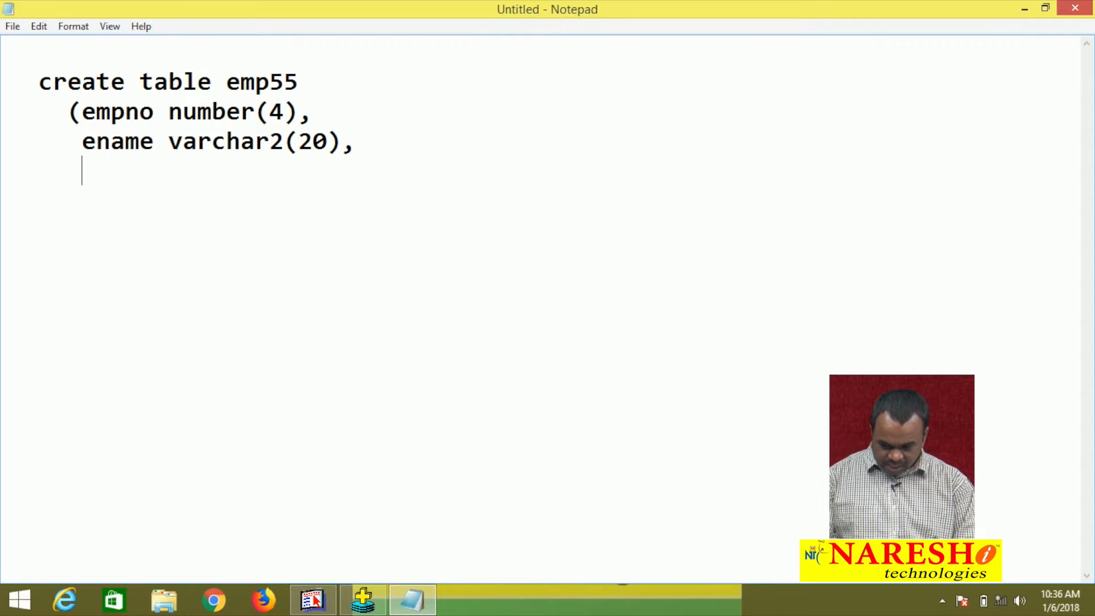
{"action": "type", "text": "mber"}
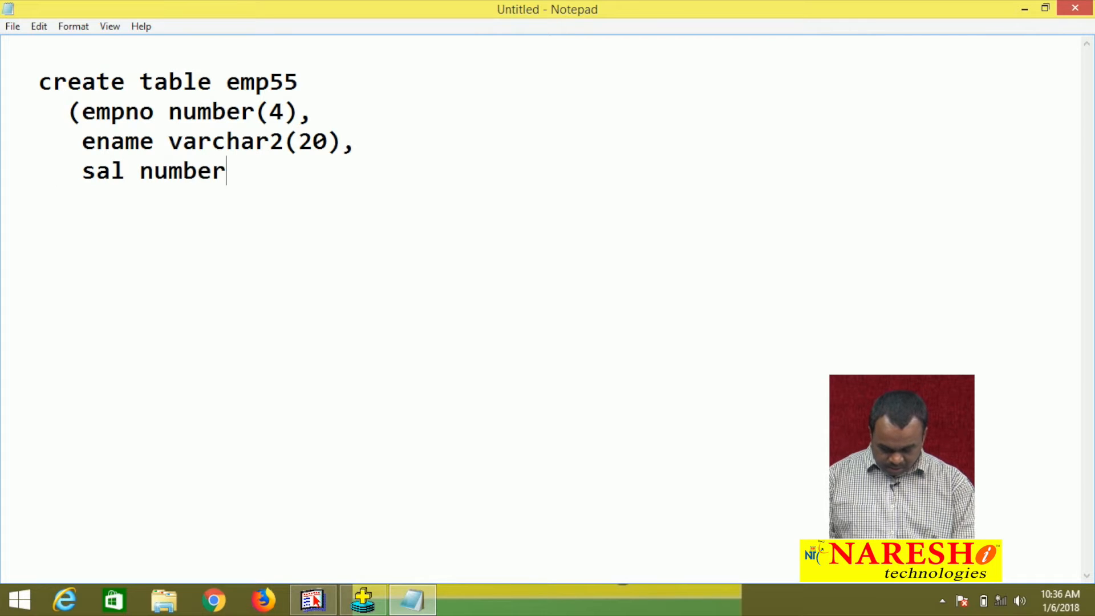
{"action": "type", "text": "(7"}
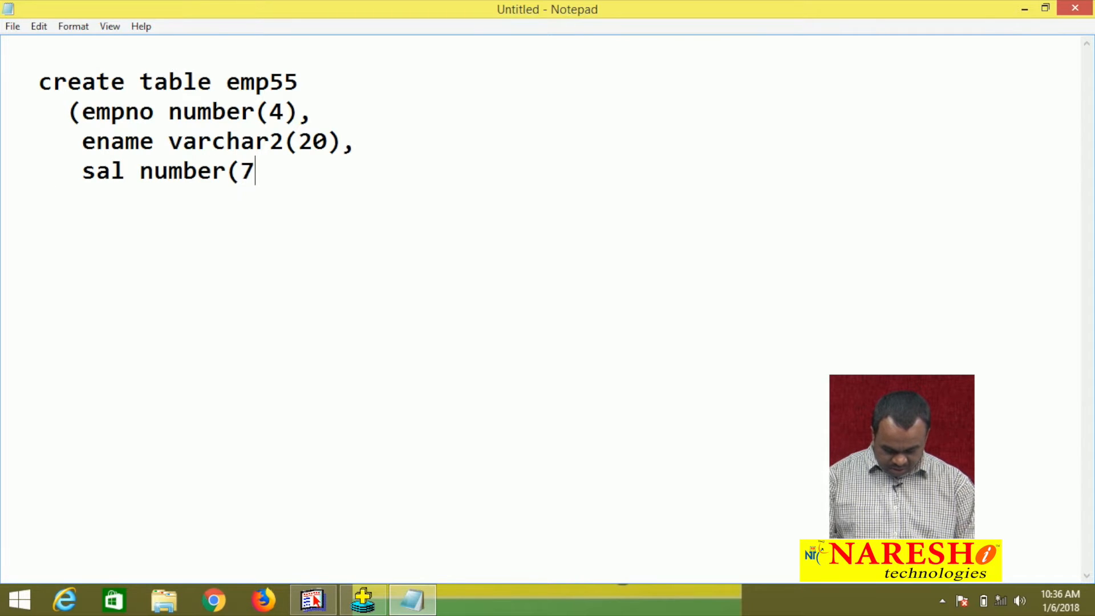
{"action": "key", "text": "BackSpace"}
{"action": "type", "text": "6),"}
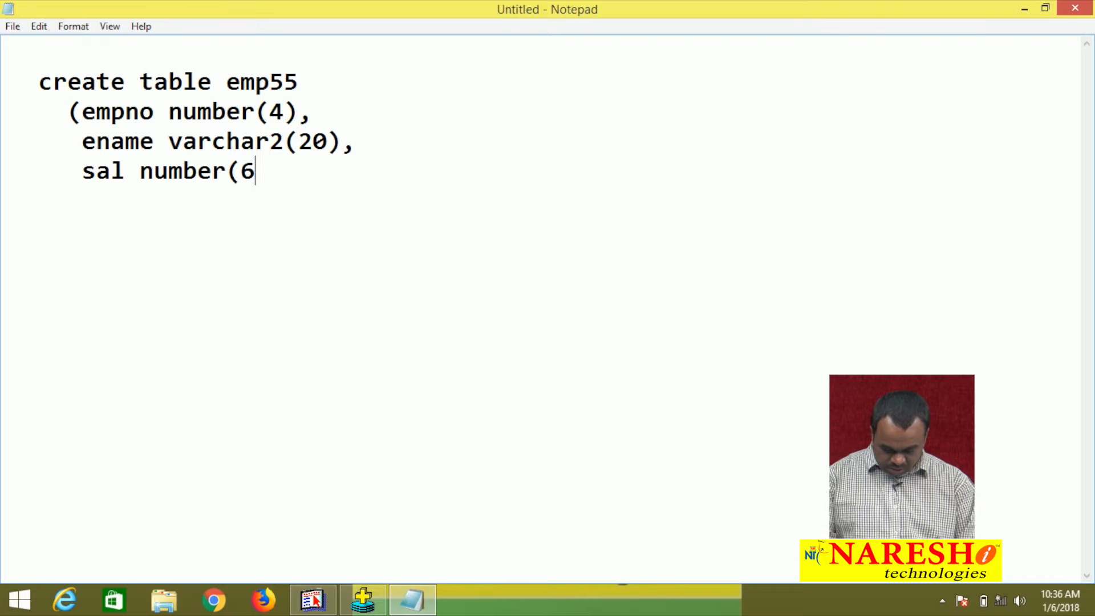
{"action": "key", "text": "Return"}
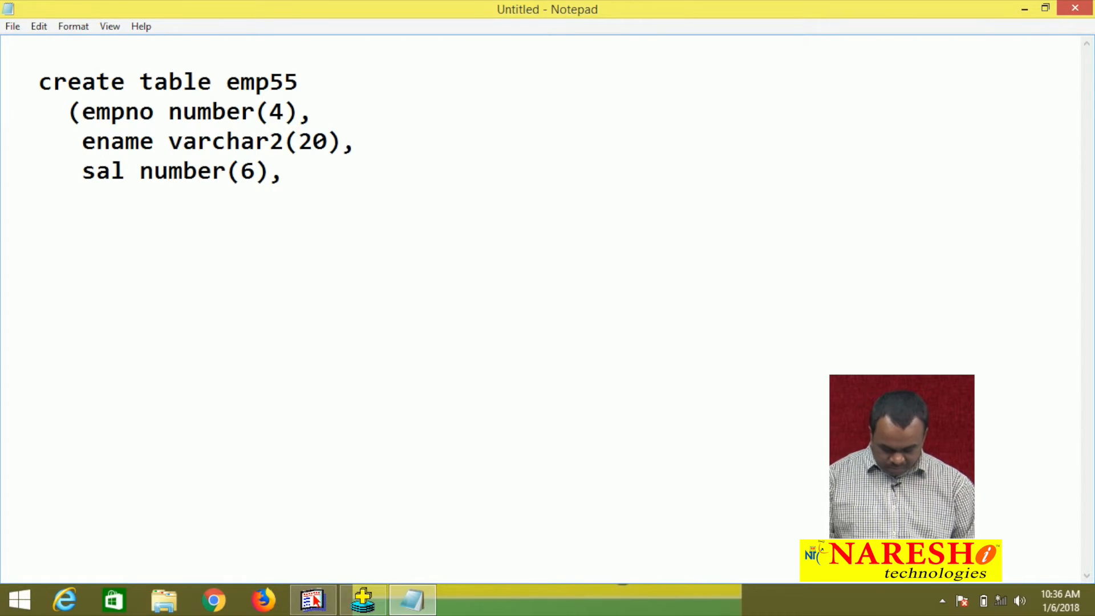
Insert the column job varchar2(10) on its own line between the ename and sal columns.
{"action": "key", "text": "Up"}
{"action": "key", "text": "Up"}
{"action": "key", "text": "End"}
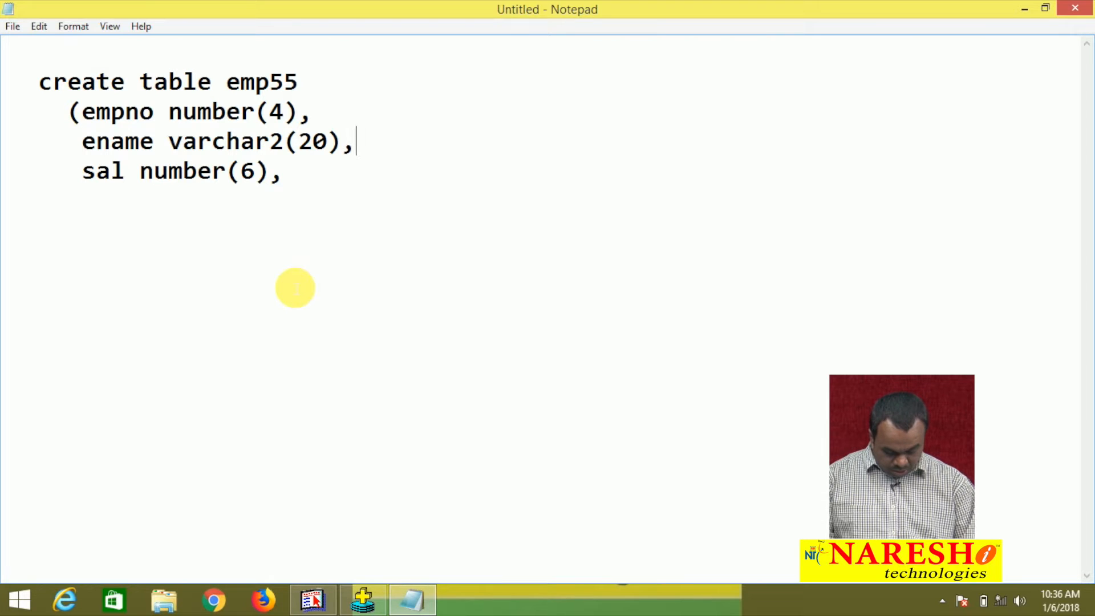
{"action": "key", "text": "Return"}
{"action": "type", "text": "job "}
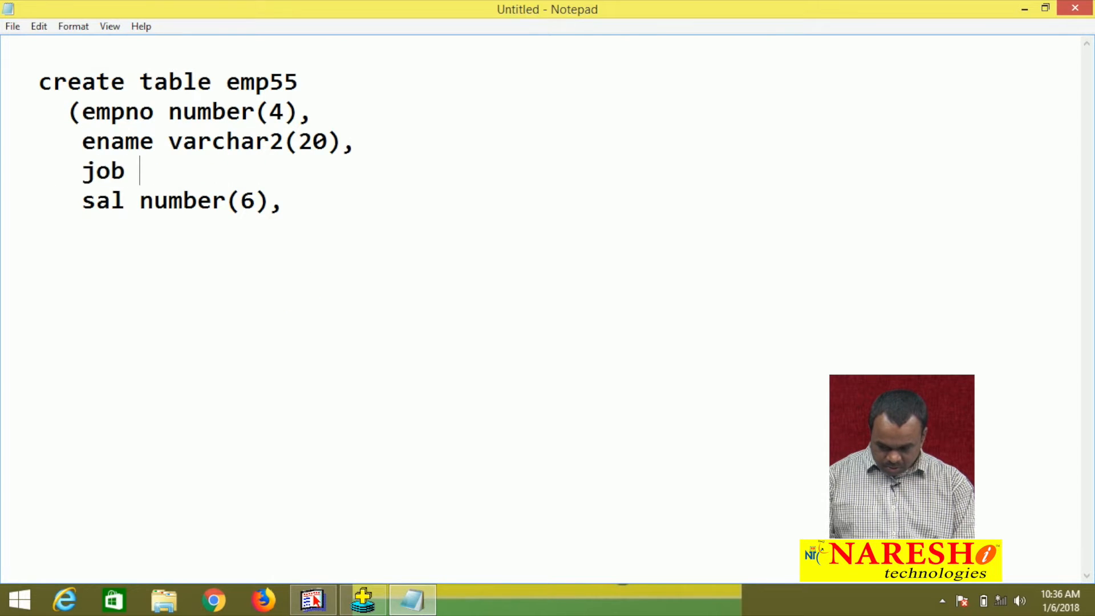
{"action": "type", "text": "varchar2("}
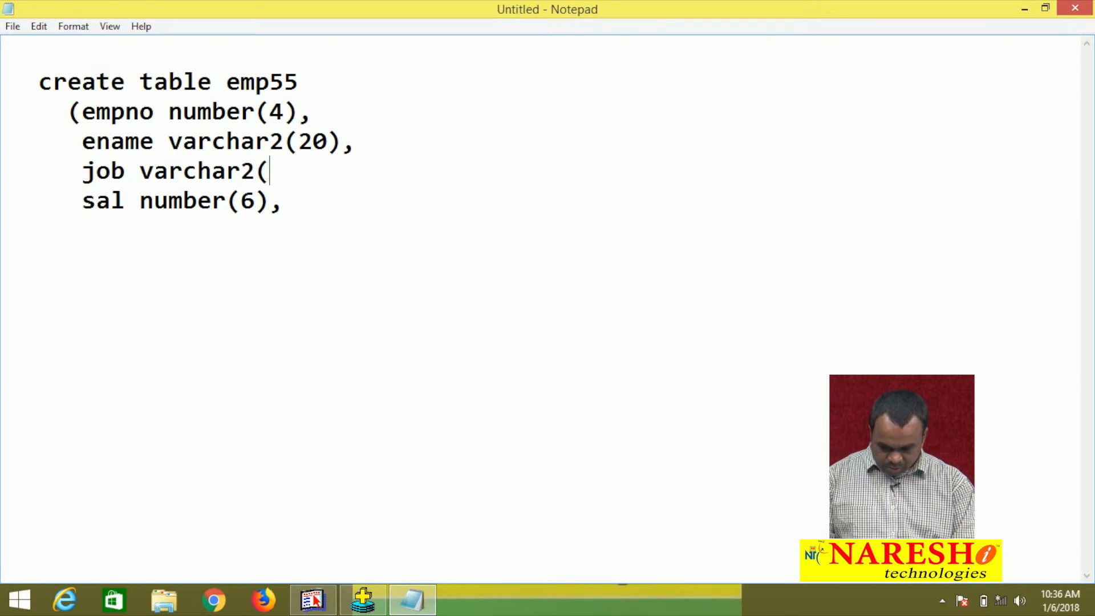
{"action": "type", "text": "10),"}
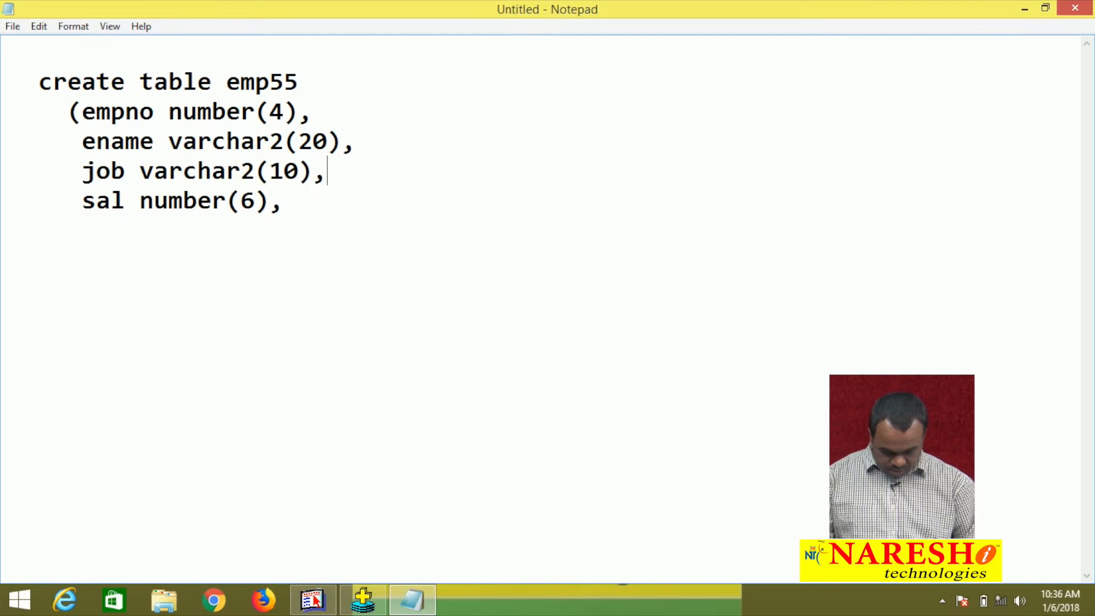
Replace the trailing comma after sal number(6) with a closing parenthesis and semicolon to end the statement.
{"action": "left_click", "coordinate": [295, 286]}
{"action": "key", "text": "BackSpace"}
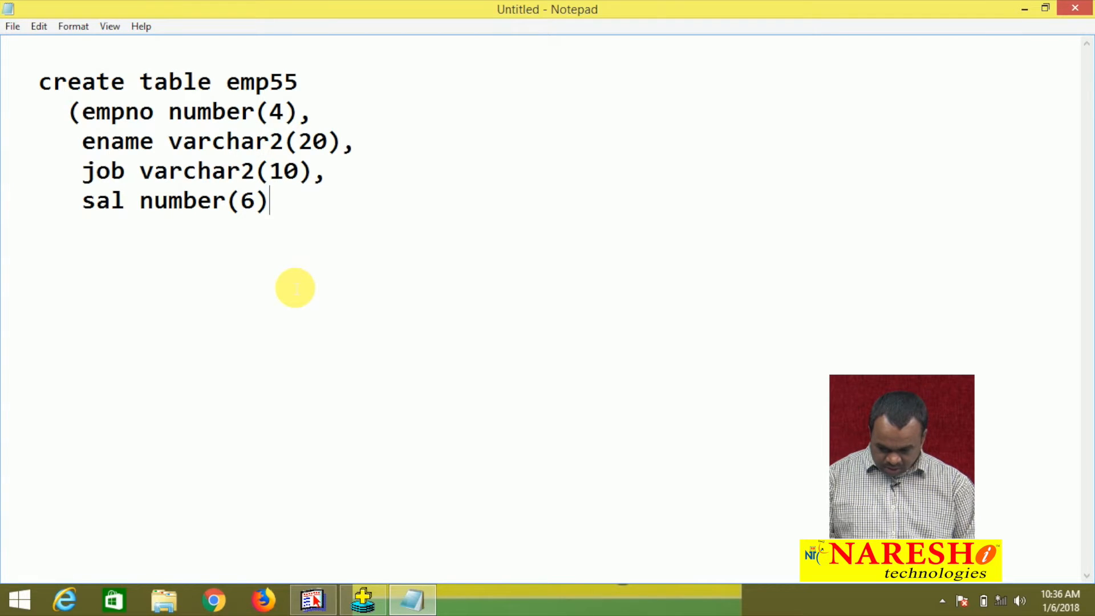
{"action": "type", "text": ");"}
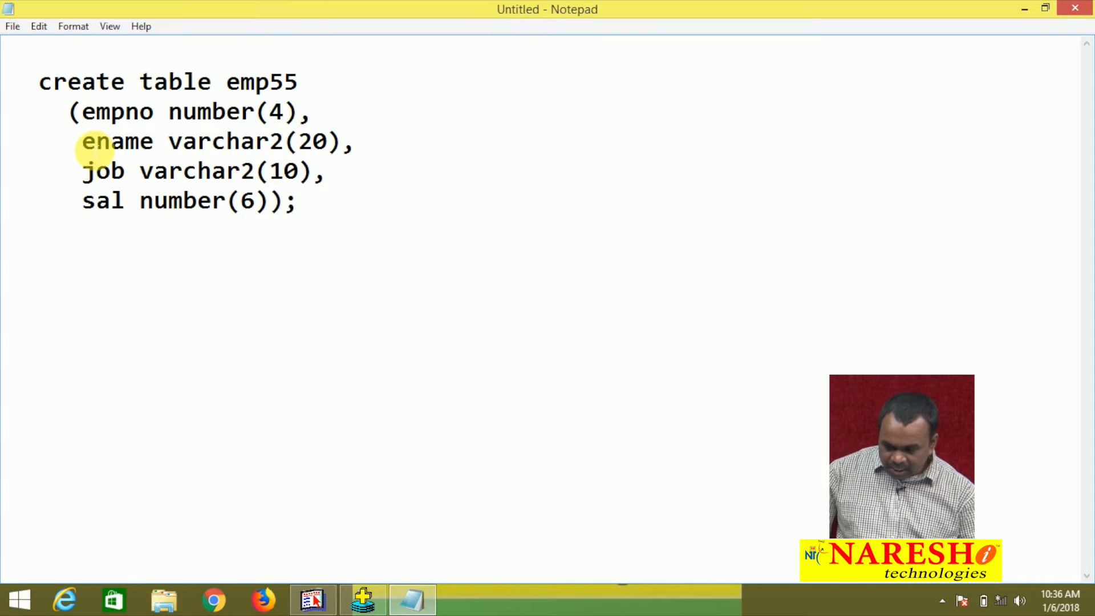
Copy the whole create table emp55 statement and paste it into Oracle SQL*Plus to run it.
{"action": "left_click_drag", "start_coordinate": [26, 82], "coordinate": [345, 213]}
{"action": "right_click", "coordinate": [276, 162]}
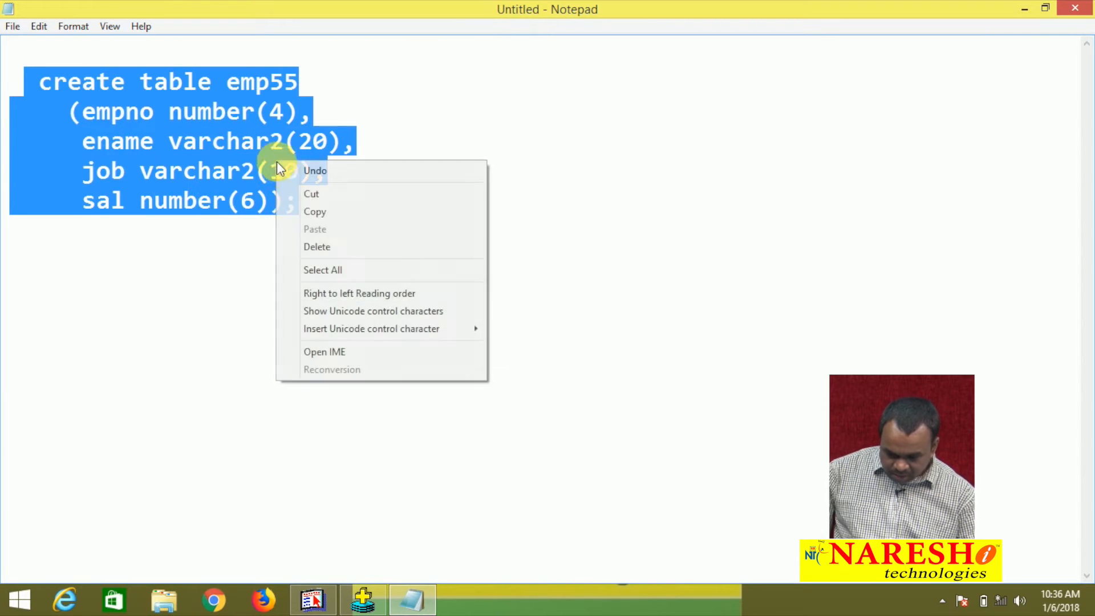
{"action": "left_click", "coordinate": [305, 218]}
{"action": "left_click", "coordinate": [360, 598]}
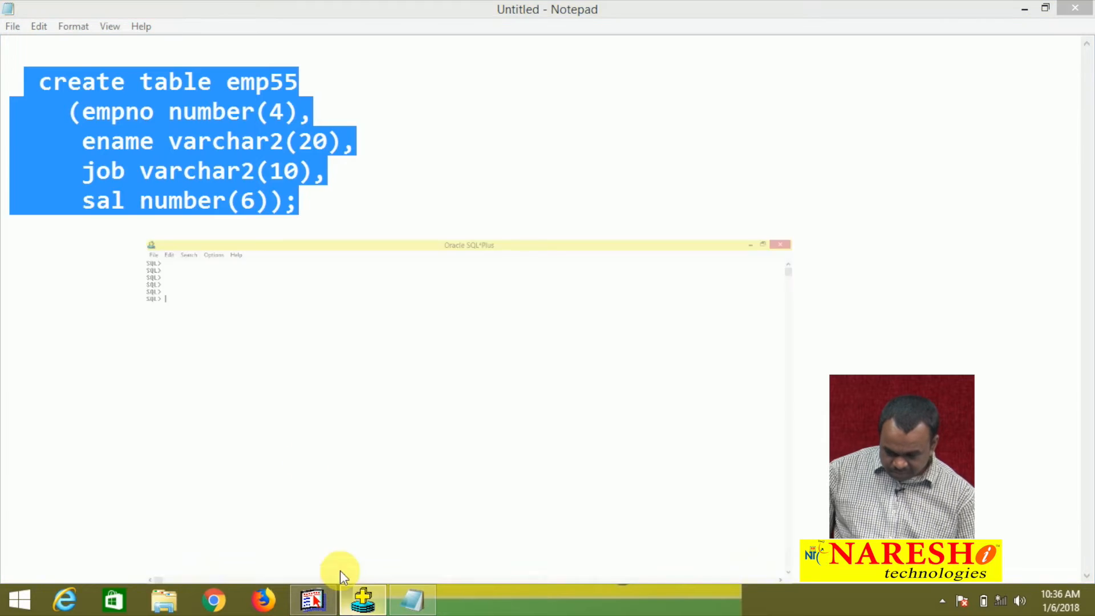
{"action": "left_click", "coordinate": [39, 26]}
{"action": "left_click", "coordinate": [52, 53]}
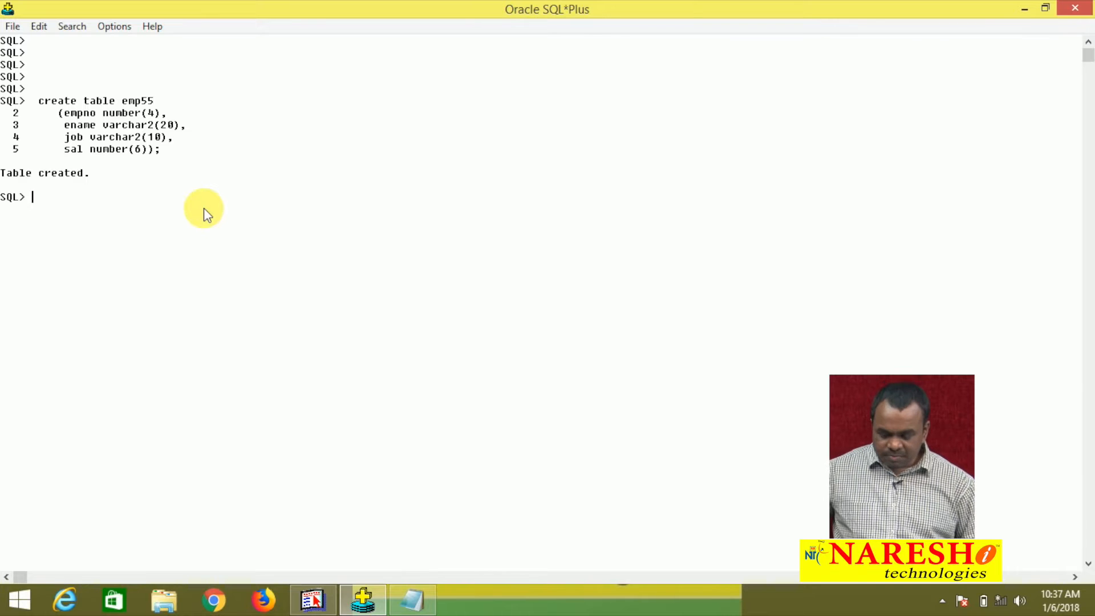
Switch to Oracle Forms Builder and create a new data block in the form module, building it manually.
{"action": "left_click", "coordinate": [307, 601]}
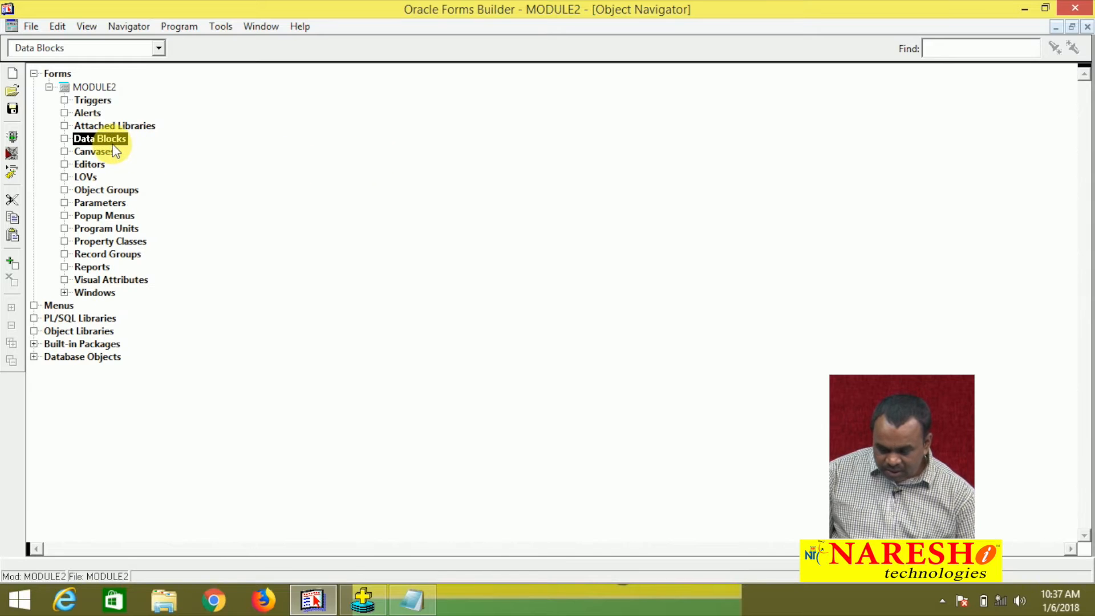
{"action": "left_click", "coordinate": [15, 255]}
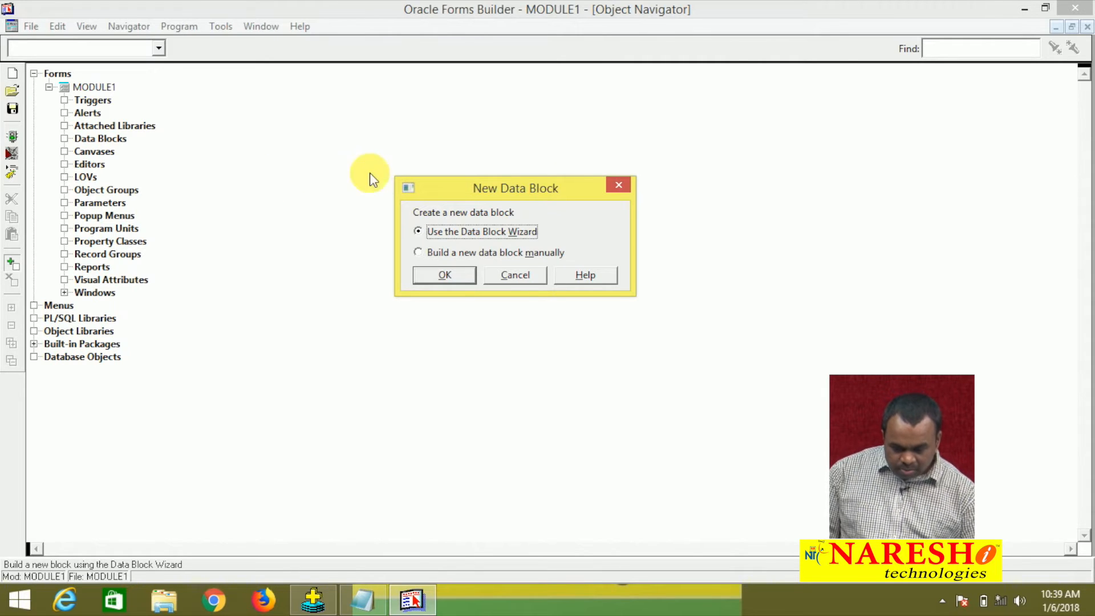
{"action": "left_click", "coordinate": [458, 252]}
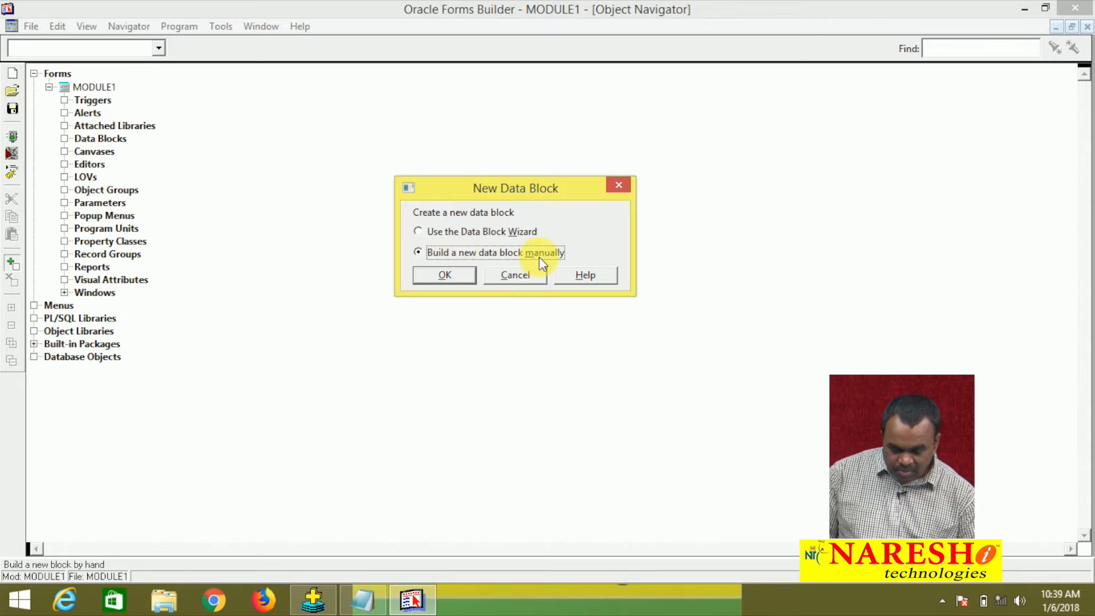
{"action": "left_click", "coordinate": [452, 276]}
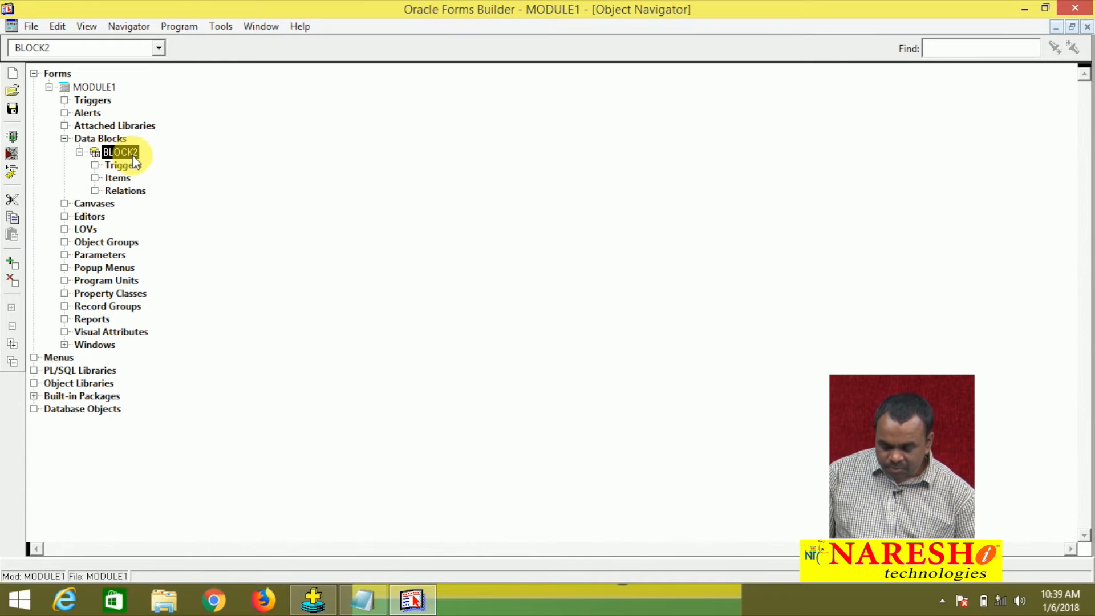
Create a new canvas in the form module and open it in the layout editor.
{"action": "left_click", "coordinate": [112, 209]}
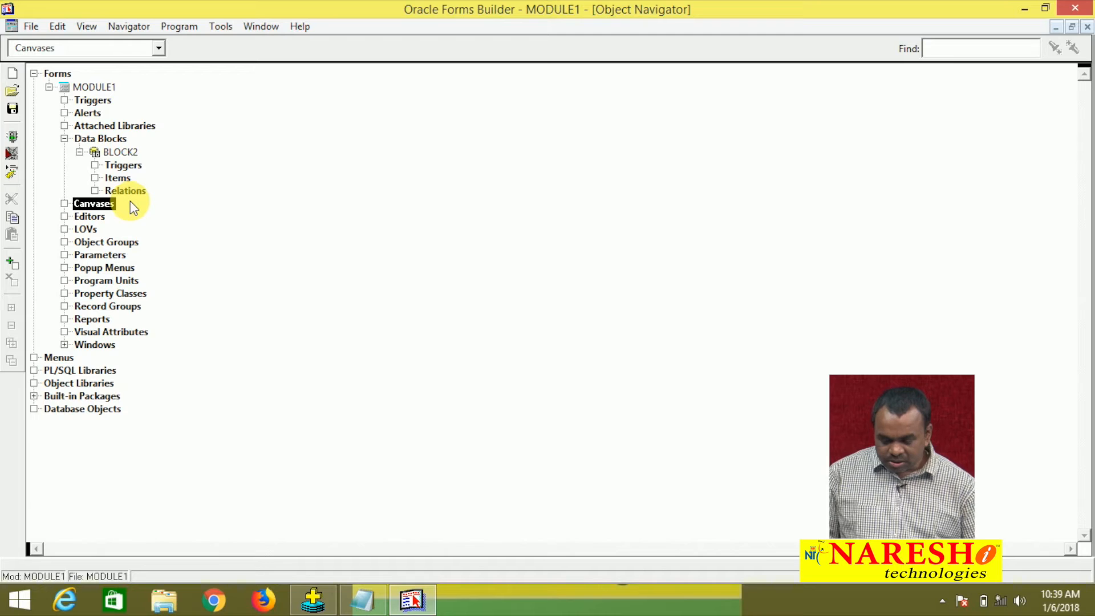
{"action": "left_click", "coordinate": [14, 259]}
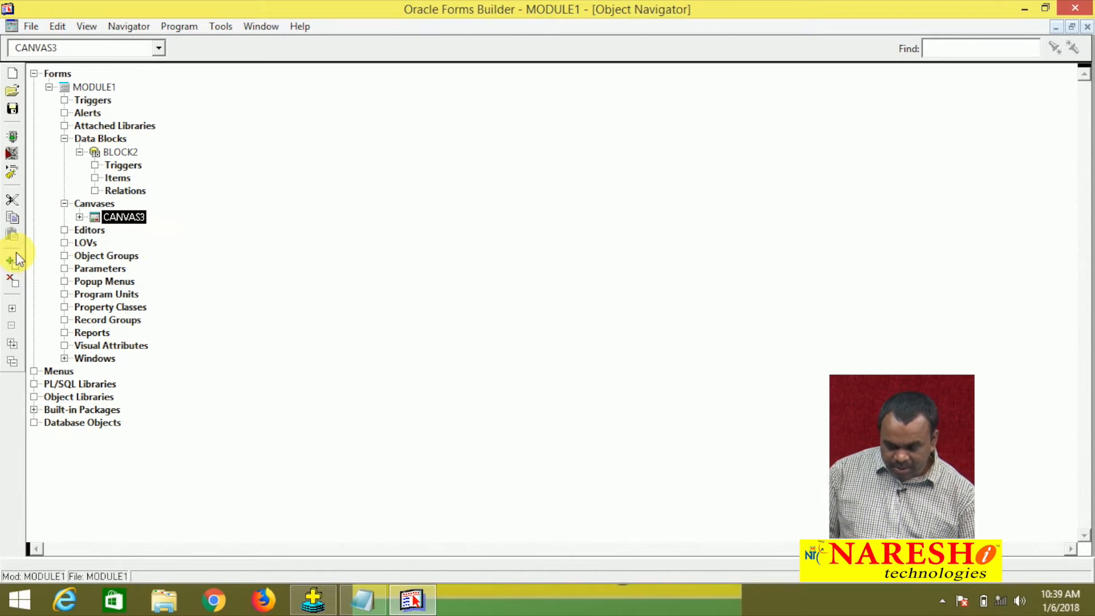
{"action": "double_click", "coordinate": [94, 218]}
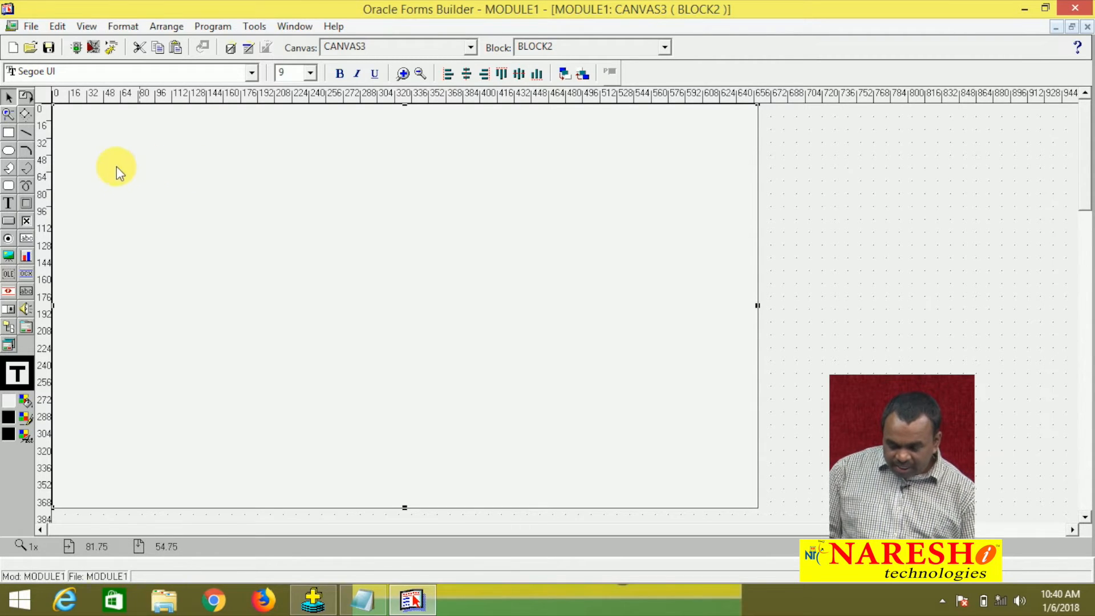
Draw two text items one above the other in the canvas's upper half, each about 185 units wide.
{"action": "left_click", "coordinate": [26, 242]}
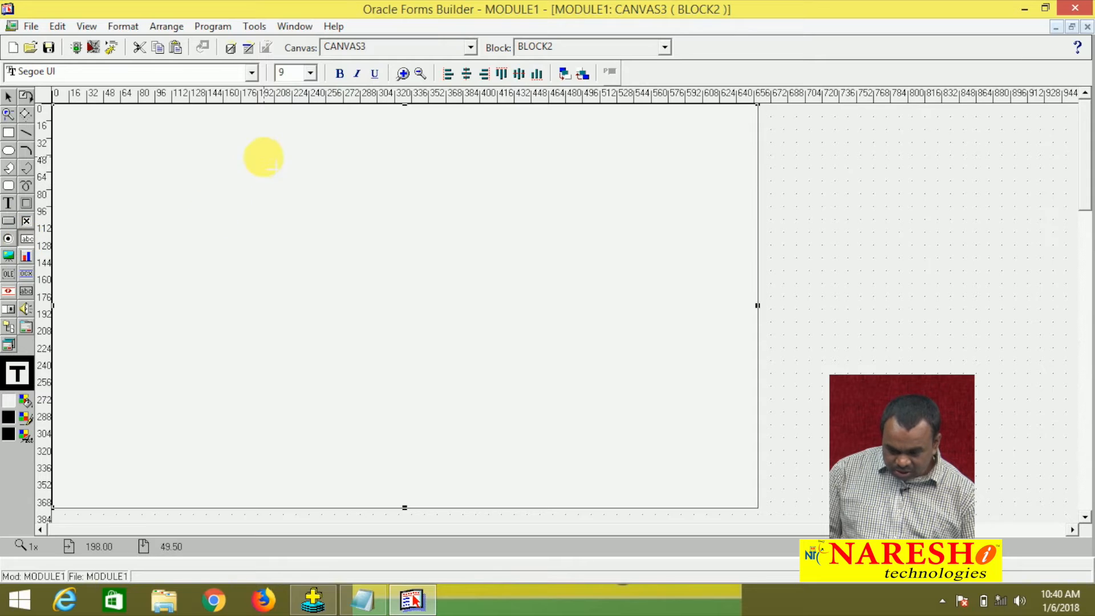
{"action": "left_click_drag", "start_coordinate": [259, 143], "coordinate": [456, 196]}
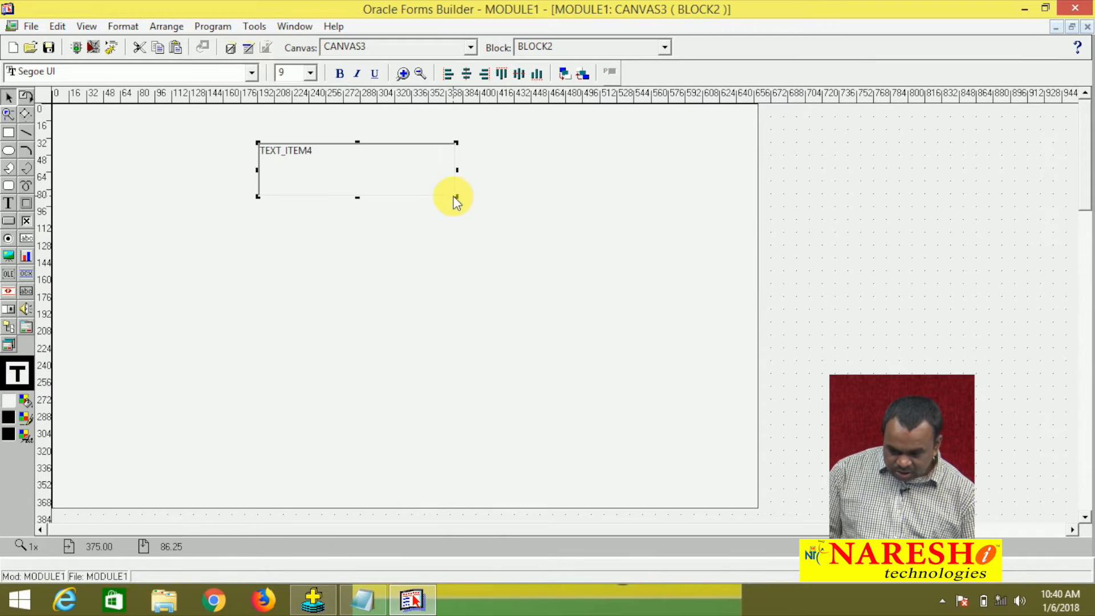
{"action": "left_click", "coordinate": [27, 239]}
{"action": "left_click_drag", "start_coordinate": [270, 228], "coordinate": [400, 281]}
{"action": "left_click_drag", "start_coordinate": [452, 278], "coordinate": [459, 284]}
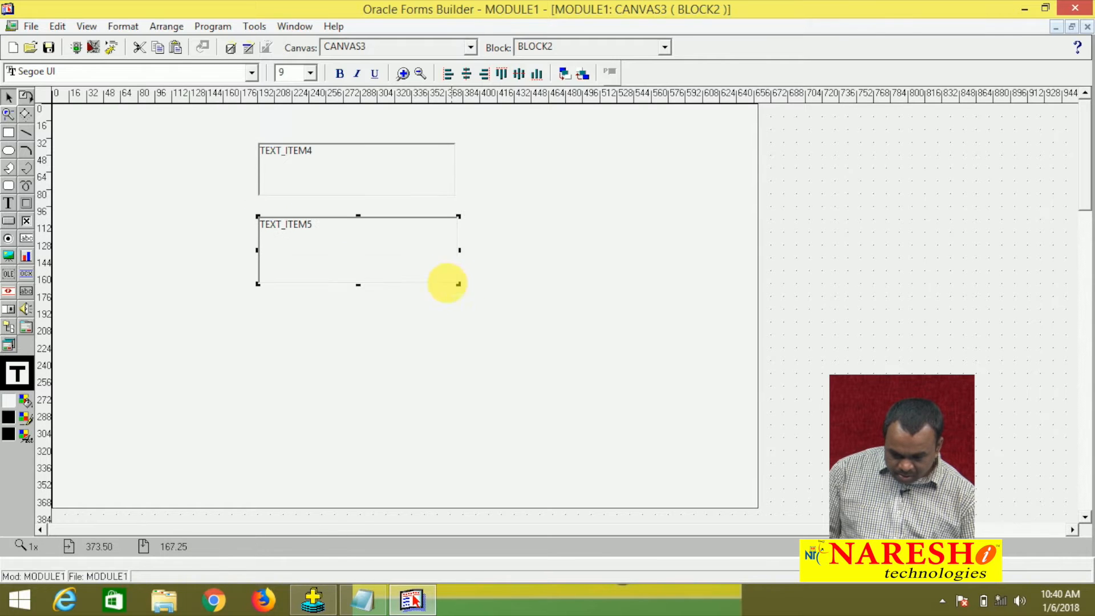
Draw two more text items, each about 180 units wide, below the existing ones to complete a column of four.
{"action": "left_click", "coordinate": [27, 238]}
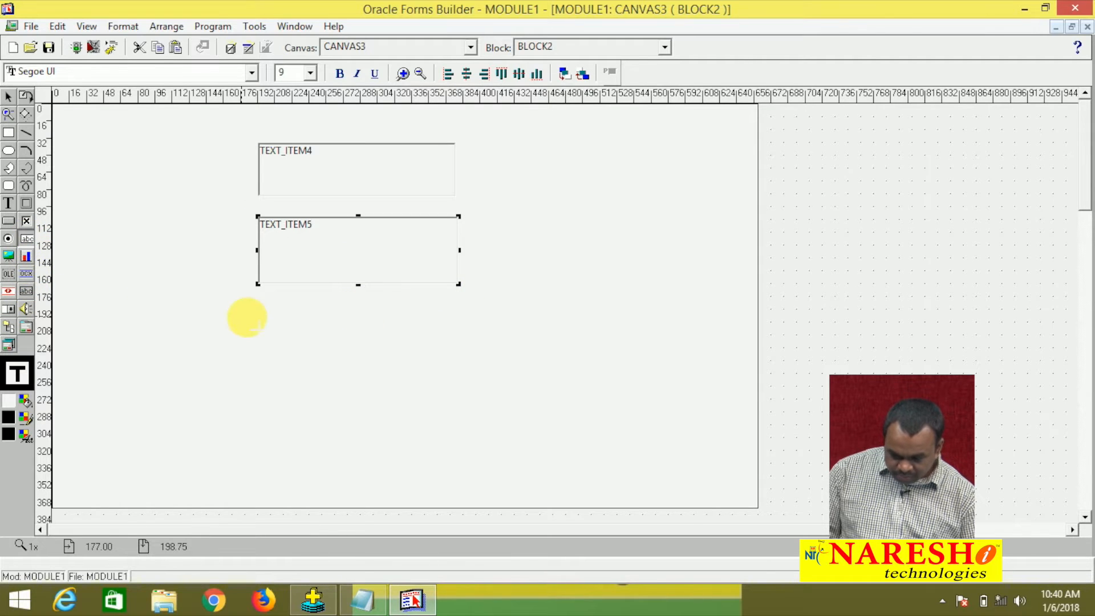
{"action": "left_click_drag", "start_coordinate": [256, 311], "coordinate": [448, 376]}
{"action": "left_click", "coordinate": [26, 239]}
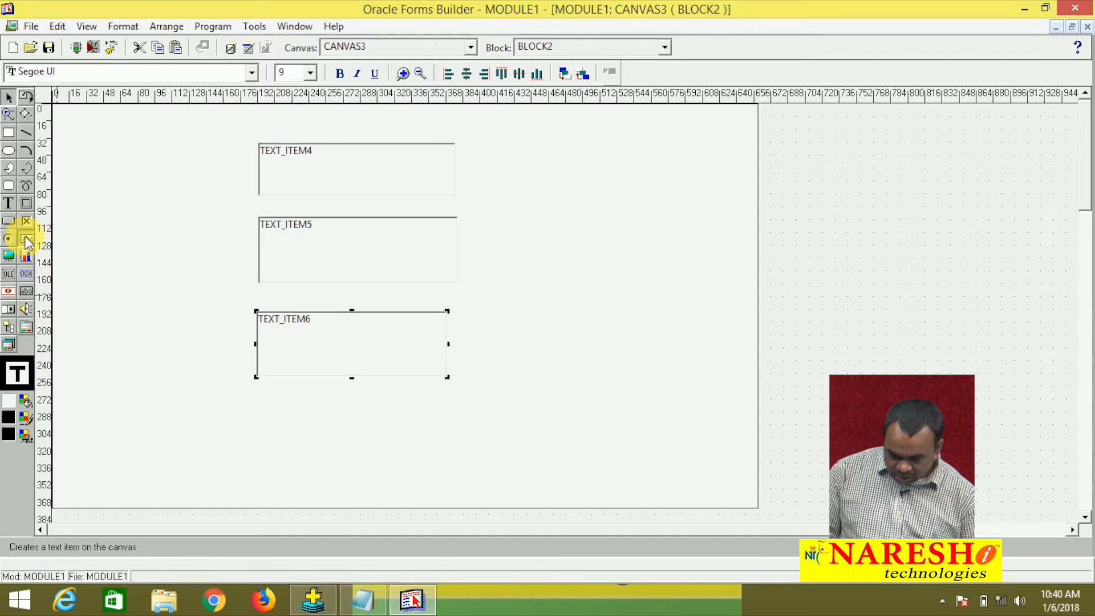
{"action": "left_click_drag", "start_coordinate": [256, 409], "coordinate": [451, 465]}
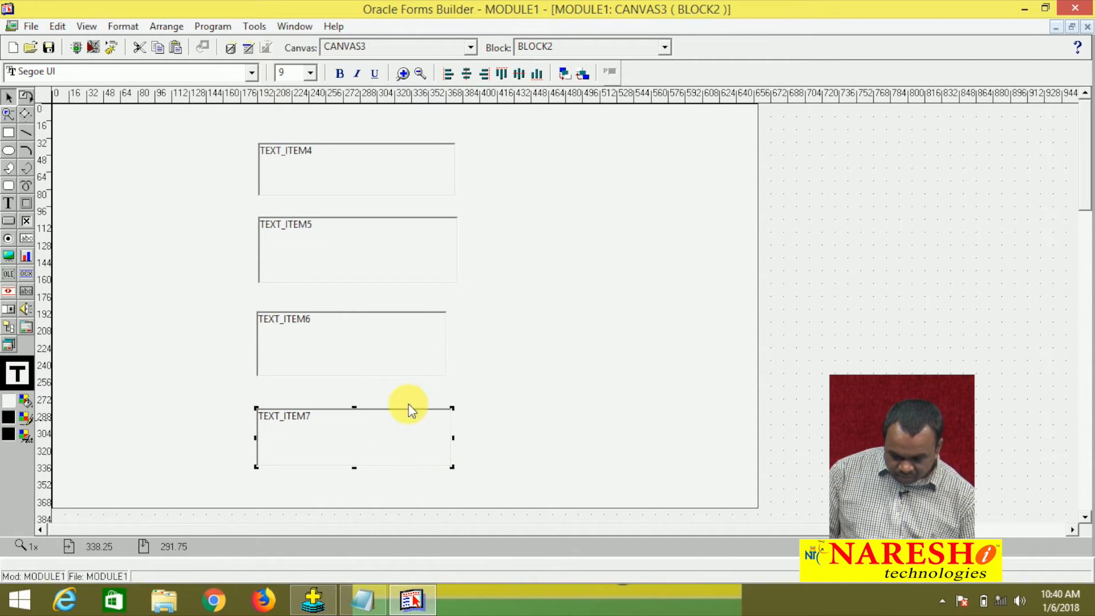
Move the first text item up slightly and set the font size of all four text items to 14.
{"action": "left_click", "coordinate": [350, 181]}
{"action": "left_click_drag", "start_coordinate": [350, 182], "coordinate": [351, 171]}
{"action": "left_click", "coordinate": [362, 282], "text": "shift"}
{"action": "left_click", "coordinate": [348, 345], "text": "shift"}
{"action": "left_click", "coordinate": [335, 429], "text": "shift"}
{"action": "left_click", "coordinate": [309, 73]}
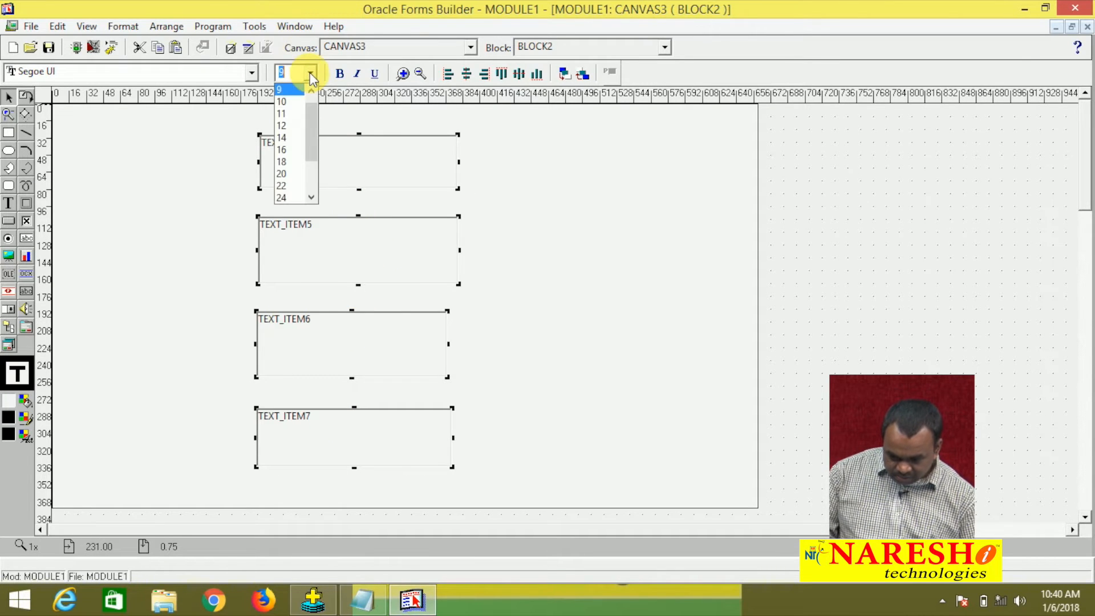
{"action": "left_click", "coordinate": [296, 139]}
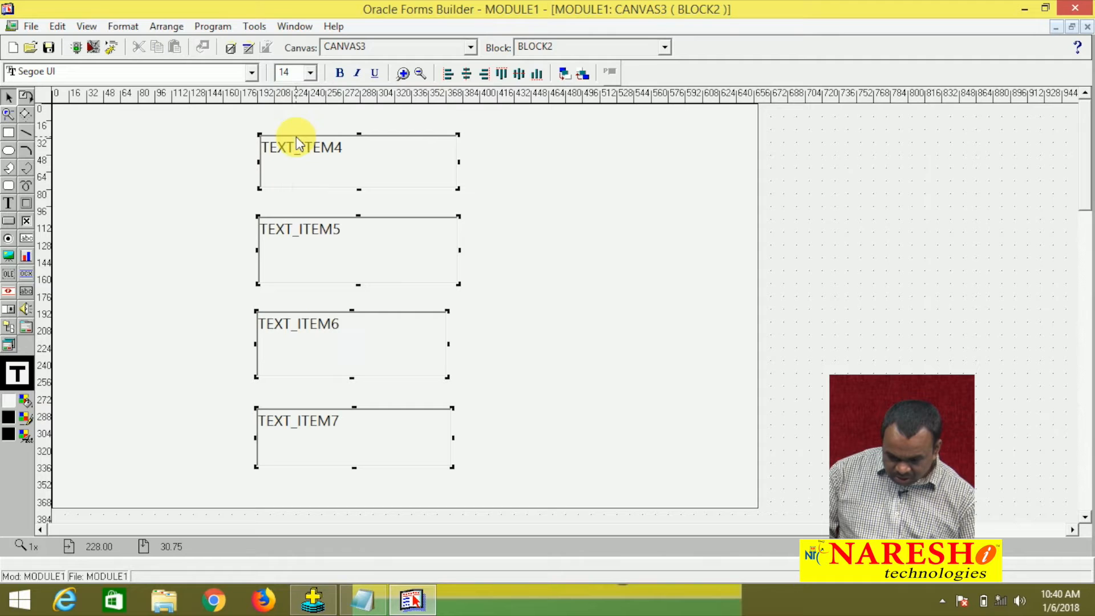
{"action": "left_click", "coordinate": [561, 209]}
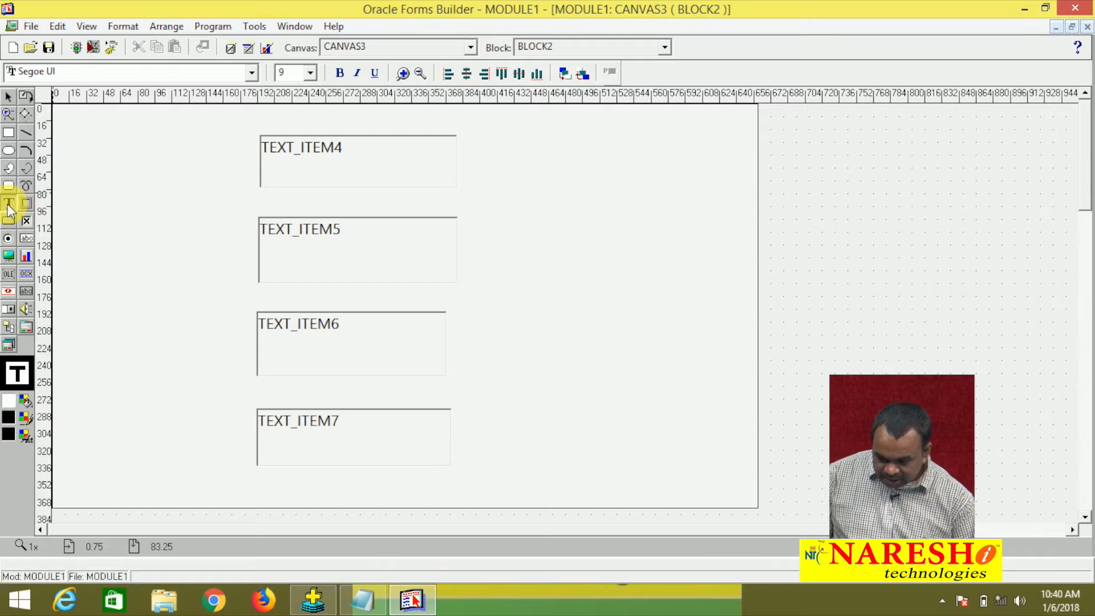
Add the text labels EMPNO, ENAME, JOB and SALARY on the canvas, one to the left of each text item.
{"action": "left_click_drag", "start_coordinate": [91, 141], "coordinate": [227, 169]}
{"action": "type", "text": "EMPNO"}
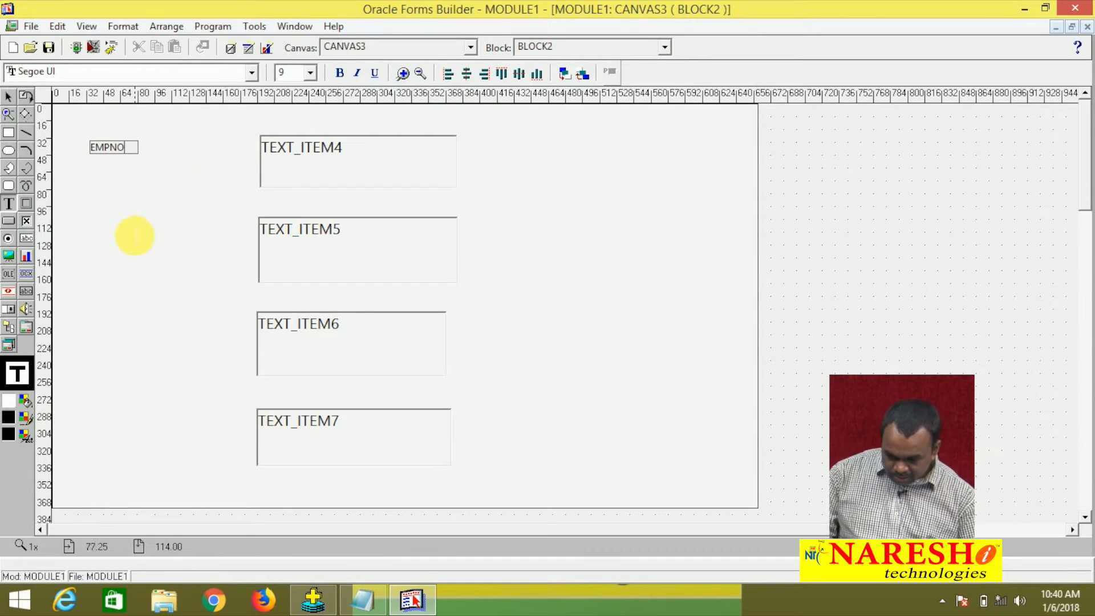
{"action": "left_click", "coordinate": [196, 253]}
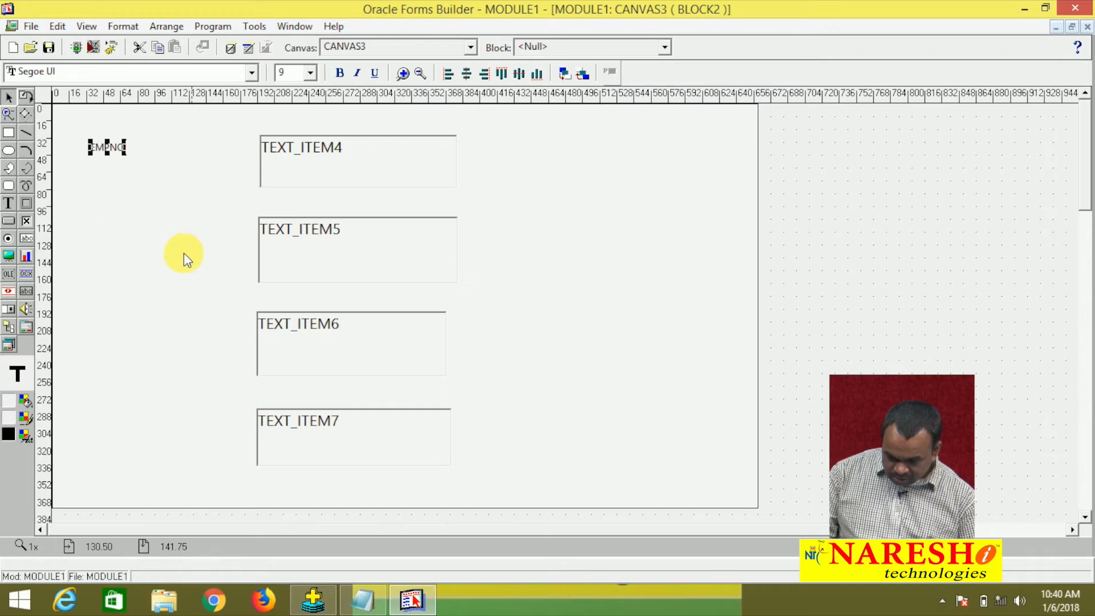
{"action": "left_click", "coordinate": [9, 206]}
{"action": "left_click", "coordinate": [88, 222]}
{"action": "type", "text": "ENAME"}
{"action": "left_click", "coordinate": [87, 316]}
{"action": "type", "text": "JOB"}
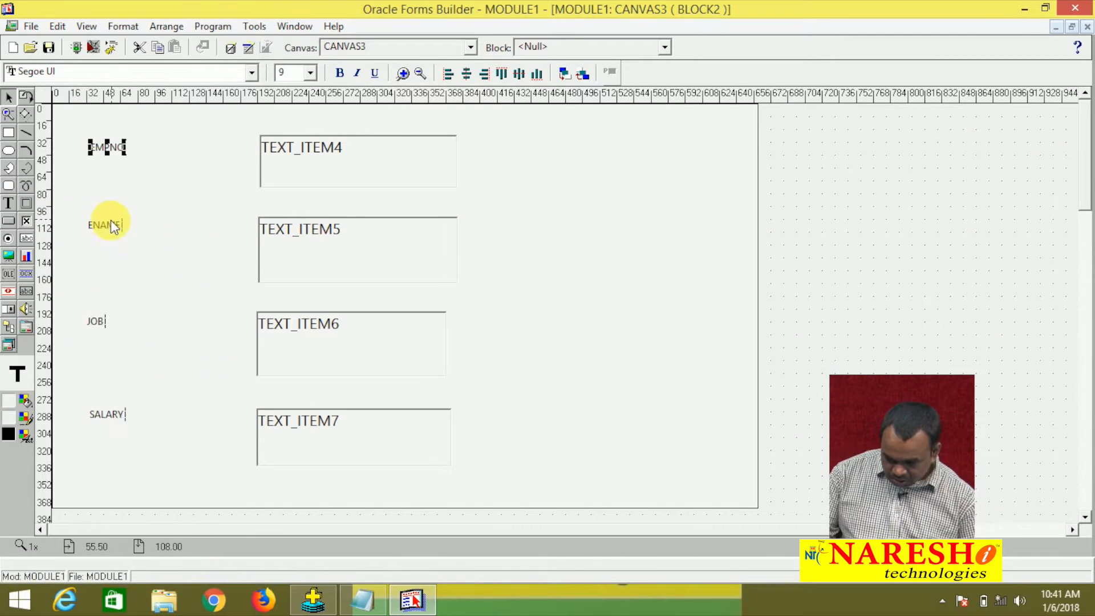
Set the font size of all four column labels to 14.
{"action": "left_click", "coordinate": [107, 225], "text": "shift"}
{"action": "left_click", "coordinate": [98, 330], "text": "shift"}
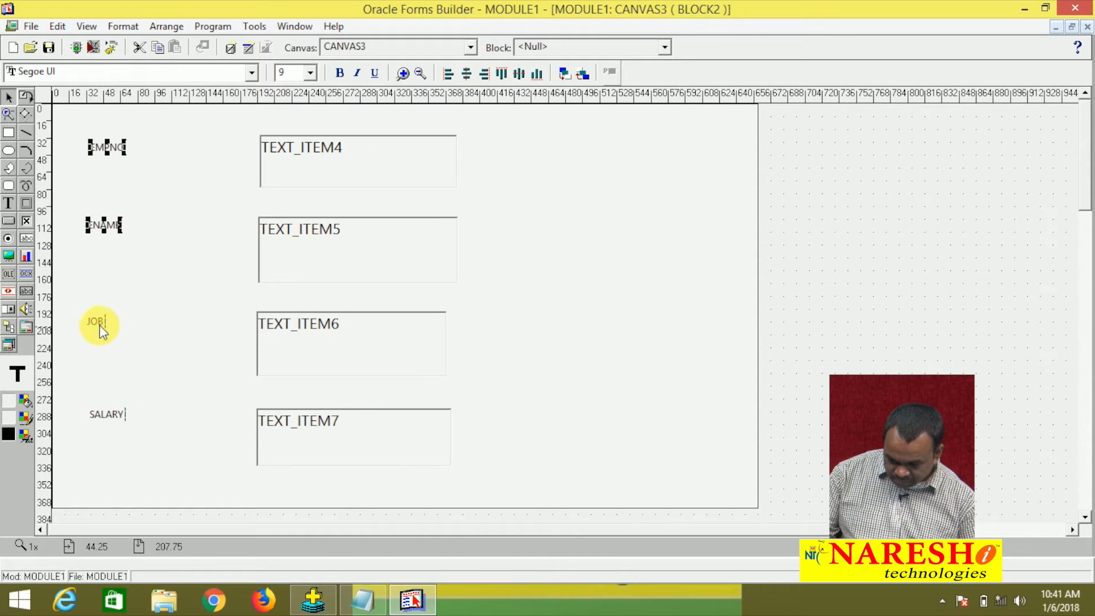
{"action": "left_click", "coordinate": [107, 414], "text": "shift"}
{"action": "left_click", "coordinate": [309, 74]}
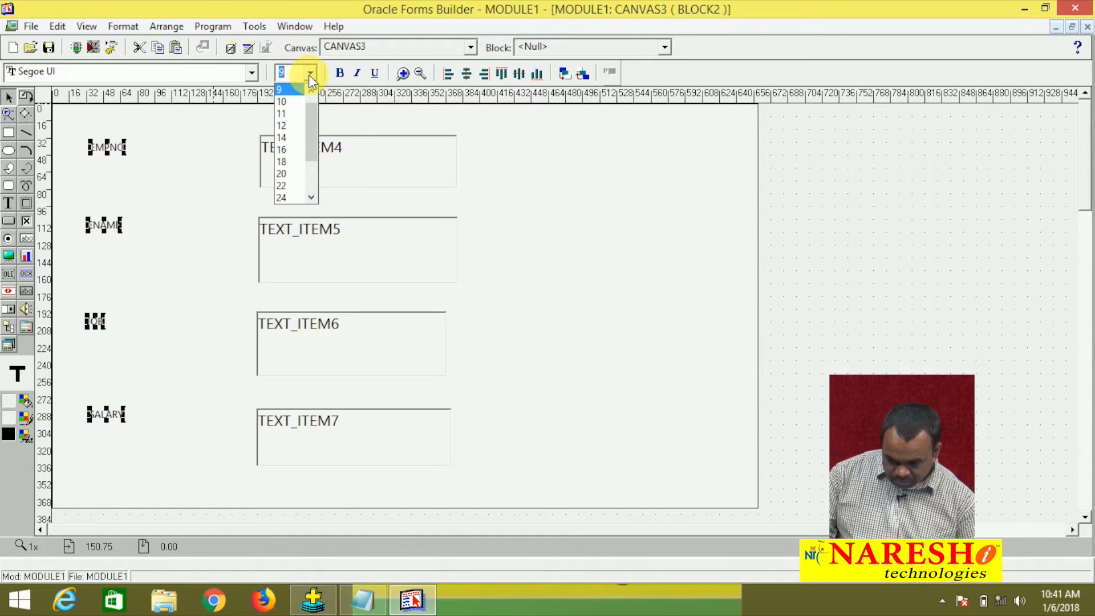
{"action": "left_click", "coordinate": [285, 122]}
Move the column labels to the right so each sits closer to its text item.
{"action": "left_click", "coordinate": [168, 233]}
{"action": "left_click_drag", "start_coordinate": [98, 328], "coordinate": [156, 331]}
{"action": "left_click", "coordinate": [130, 418]}
{"action": "left_click_drag", "start_coordinate": [130, 419], "coordinate": [159, 425]}
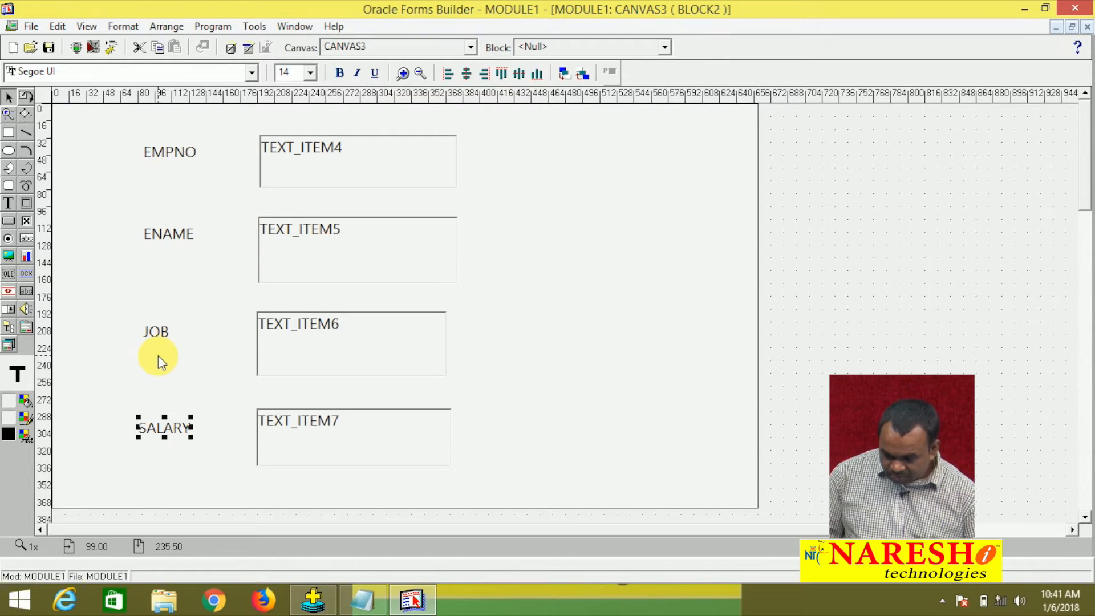
Draw four push buttons, each about 115 units wide, in a column to the right of the text items.
{"action": "left_click", "coordinate": [9, 222]}
{"action": "left_click_drag", "start_coordinate": [555, 135], "coordinate": [681, 187]}
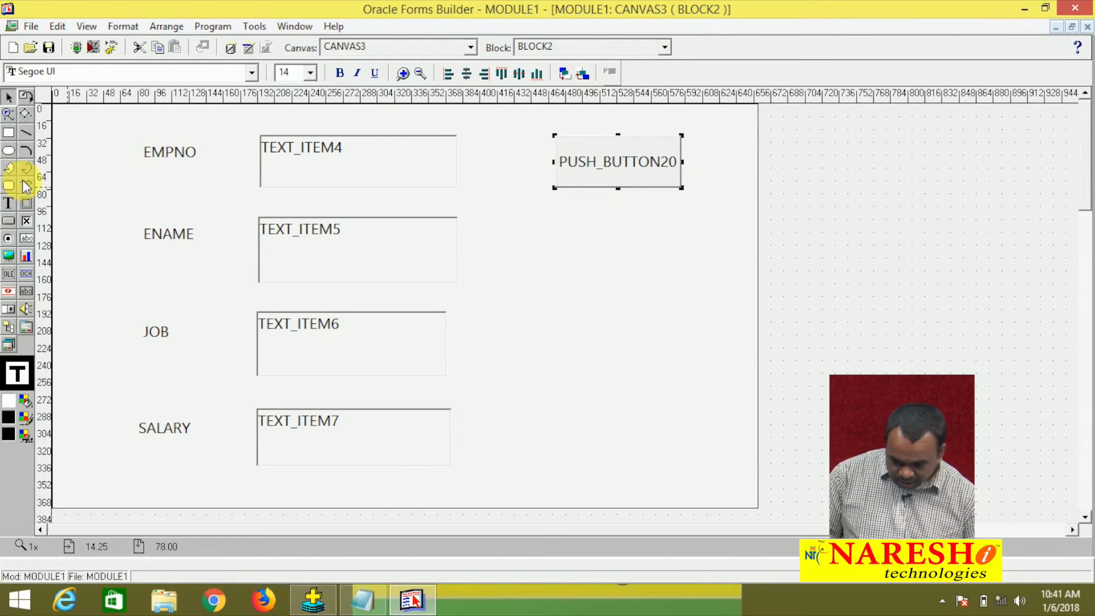
{"action": "left_click", "coordinate": [10, 221]}
{"action": "left_click_drag", "start_coordinate": [557, 223], "coordinate": [678, 270]}
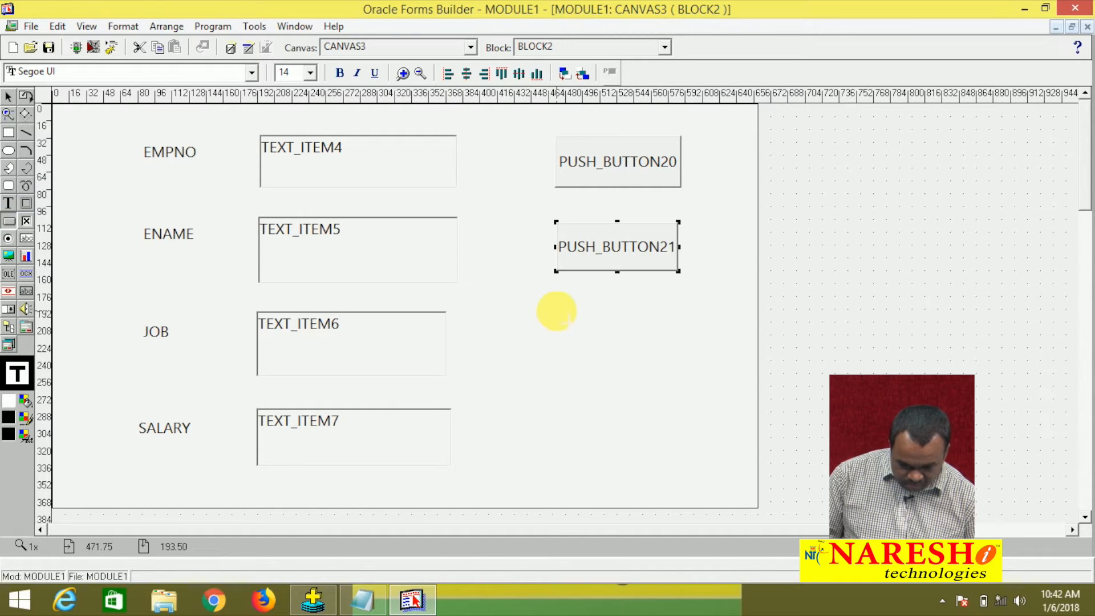
{"action": "left_click", "coordinate": [557, 311]}
{"action": "left_click", "coordinate": [9, 221]}
{"action": "left_click_drag", "start_coordinate": [555, 390], "coordinate": [679, 440]}
Rename the text item beside the EMPNO label as T1 in its properties.
{"action": "left_click", "coordinate": [333, 164]}
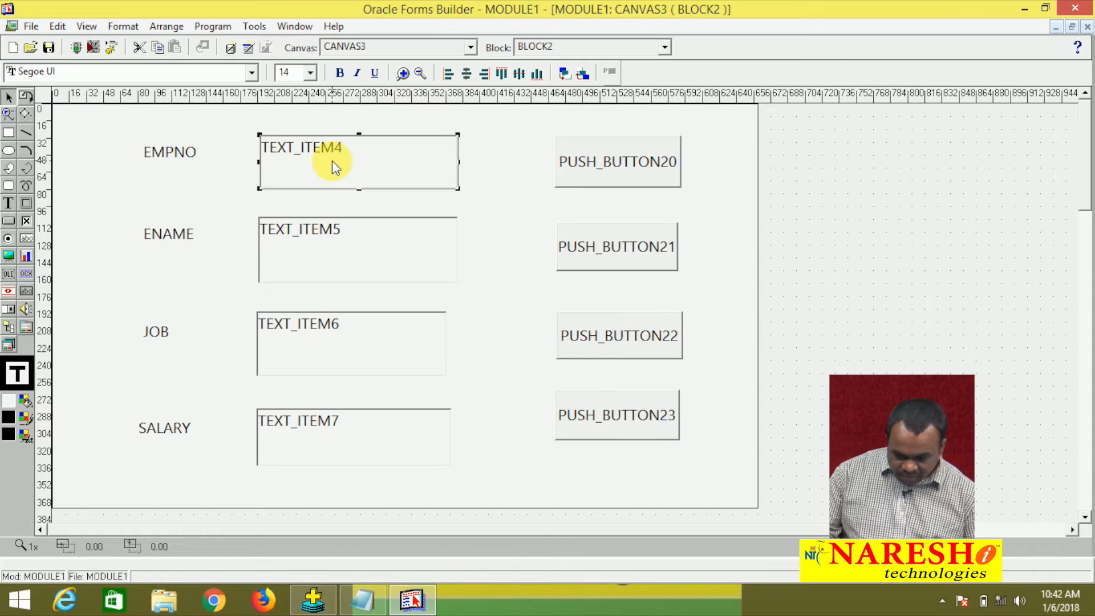
{"action": "right_click", "coordinate": [333, 161]}
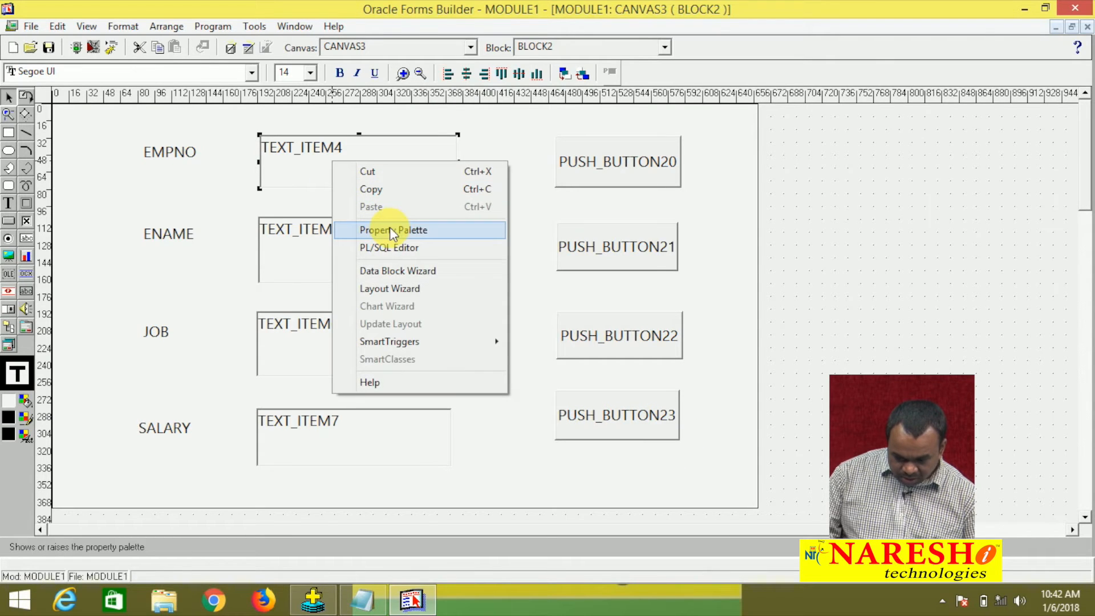
{"action": "left_click", "coordinate": [300, 166]}
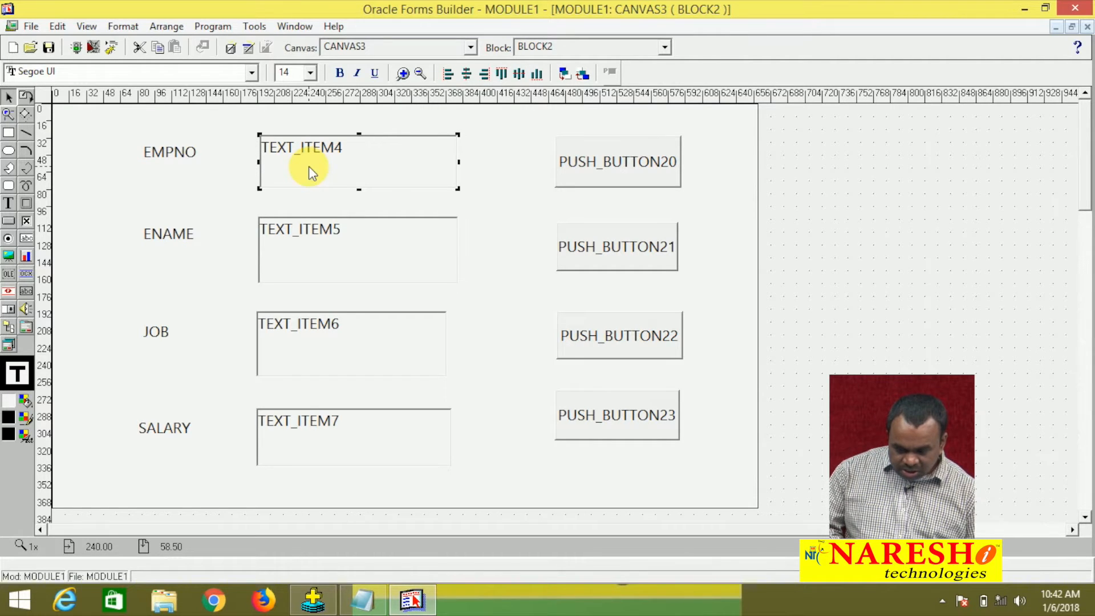
{"action": "right_click", "coordinate": [309, 166]}
{"action": "left_click", "coordinate": [361, 234]}
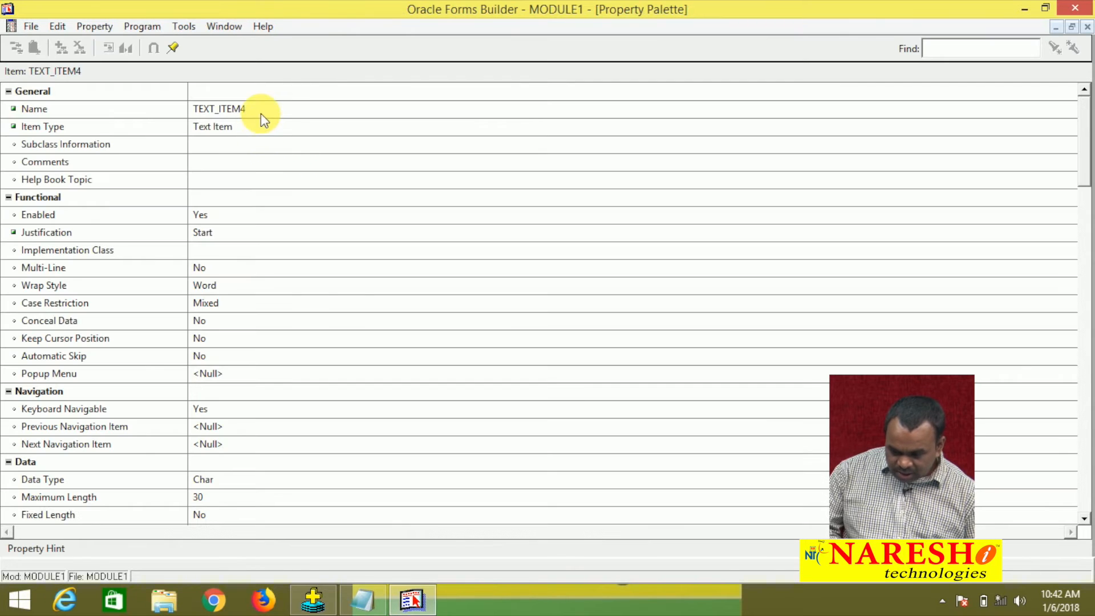
{"action": "left_click", "coordinate": [268, 119]}
{"action": "type", "text": "T1"}
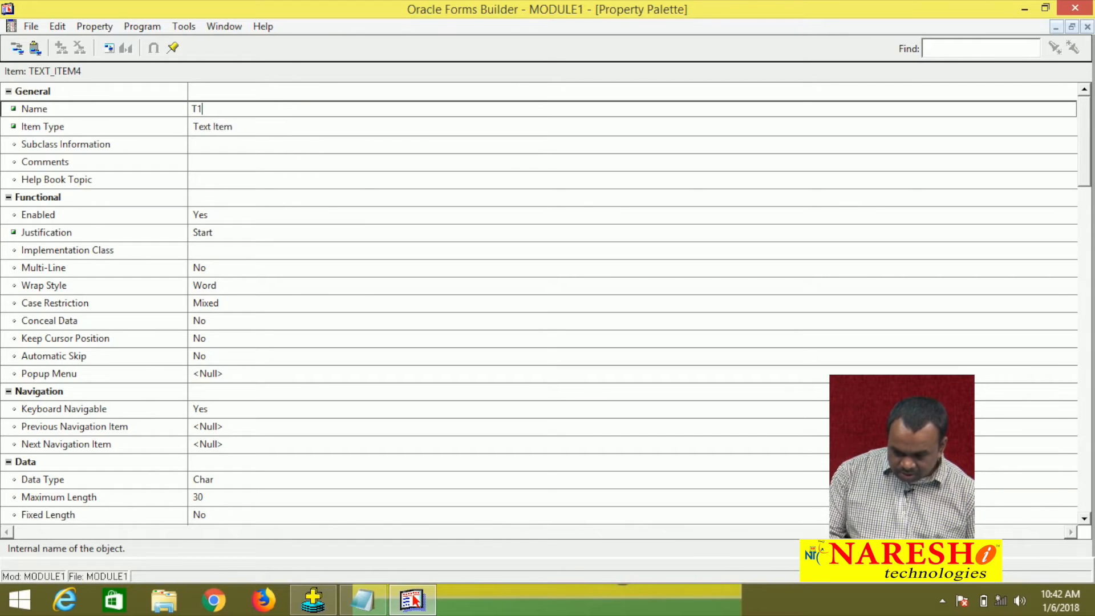
{"action": "left_click", "coordinate": [1087, 26]}
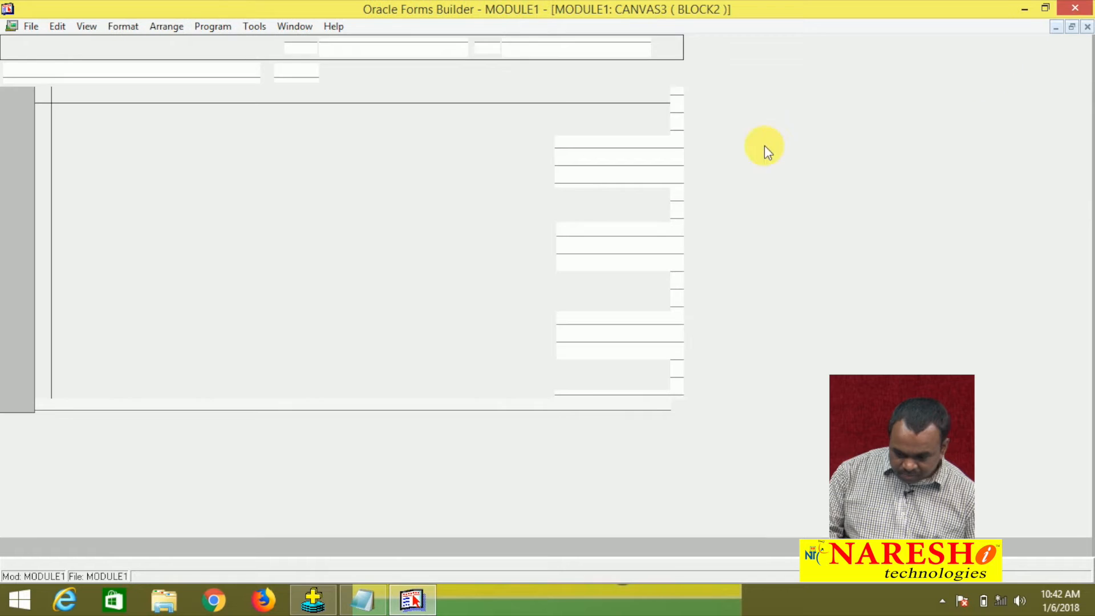
Rename the text item beside the ENAME label as T2 in its properties.
{"action": "left_click", "coordinate": [329, 263]}
{"action": "right_click", "coordinate": [329, 263]}
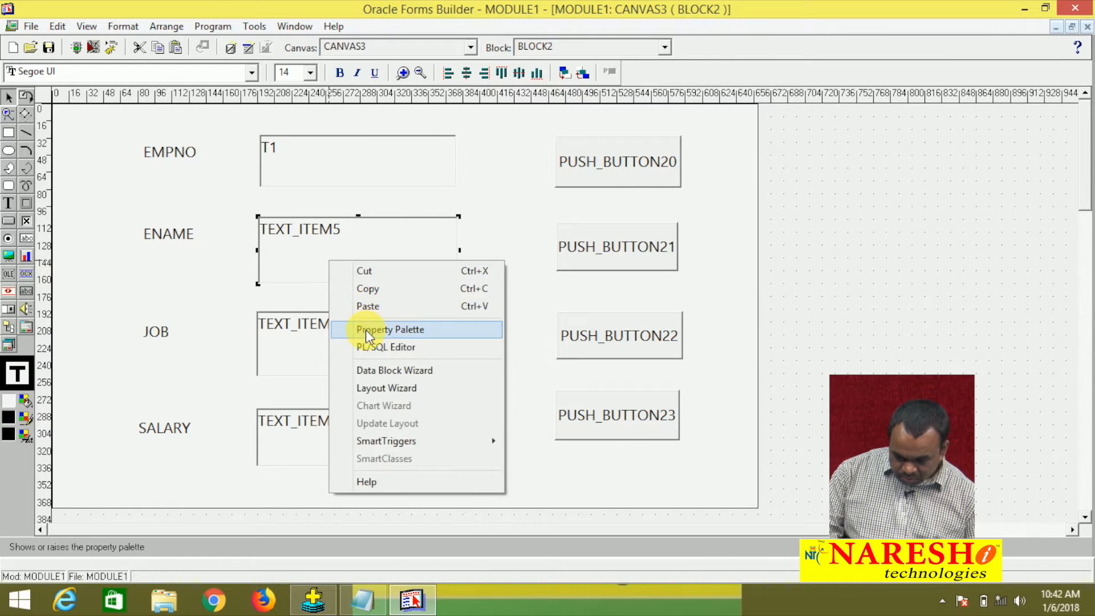
{"action": "left_click", "coordinate": [364, 330]}
{"action": "type", "text": "T2"}
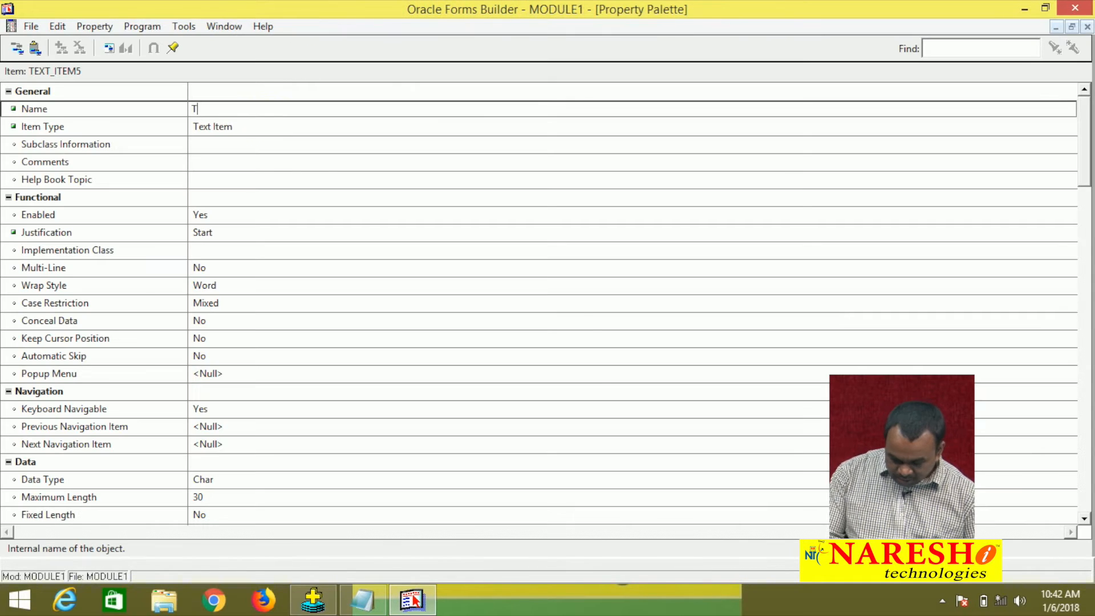
{"action": "left_click", "coordinate": [1087, 26]}
Rename the text item beside the JOB label as T3 in its properties.
{"action": "right_click", "coordinate": [296, 333]}
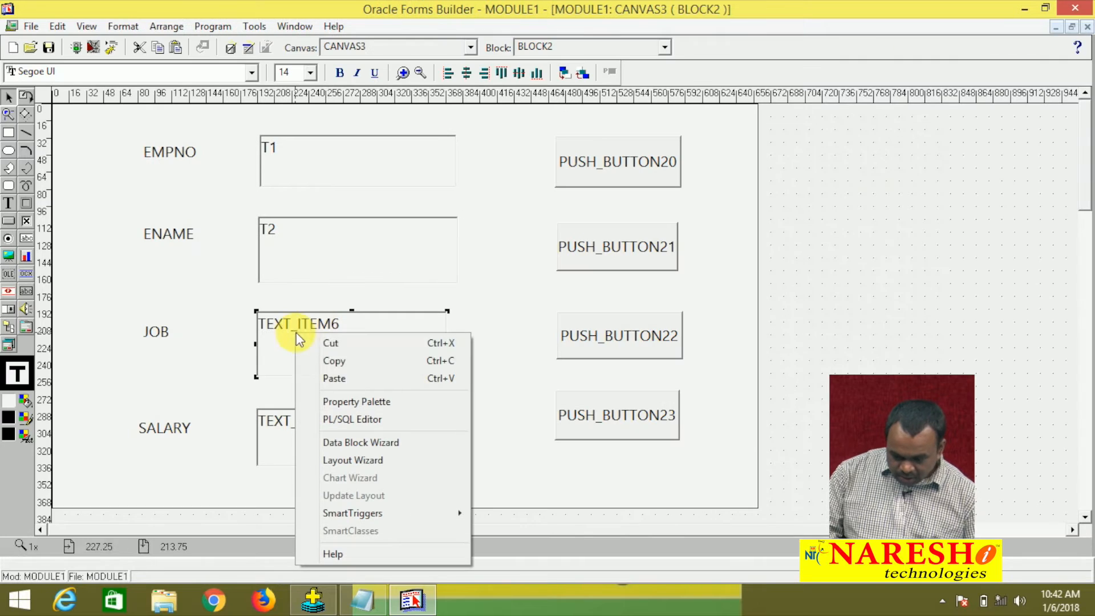
{"action": "left_click", "coordinate": [342, 401]}
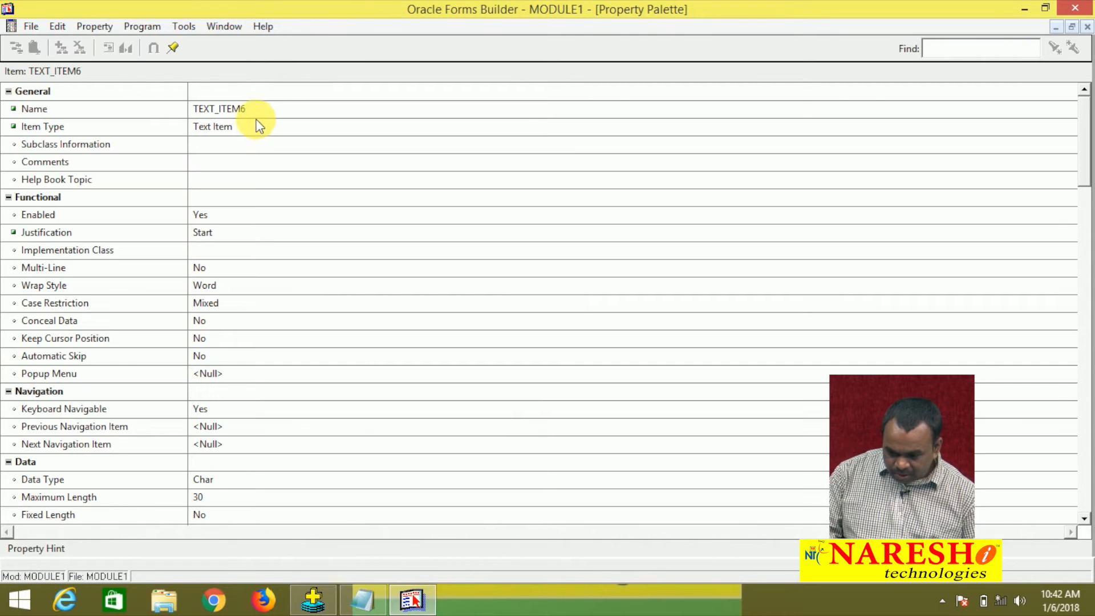
{"action": "type", "text": "T3"}
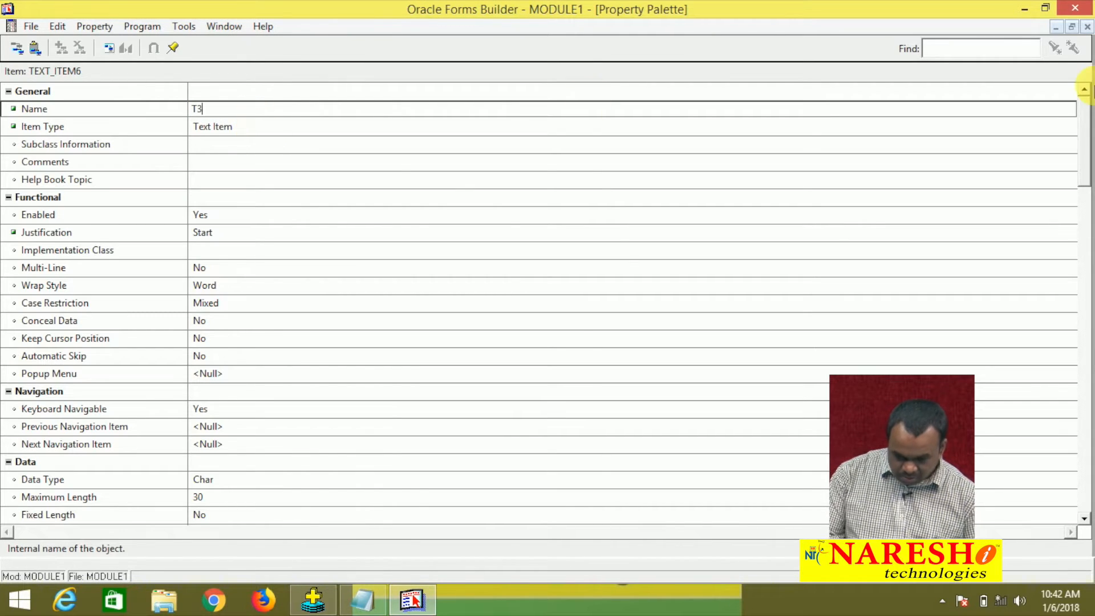
{"action": "key", "text": "ctrl+F4"}
Rename the text item beside the SALARY label as T4 in its properties.
{"action": "left_click", "coordinate": [306, 433]}
{"action": "right_click", "coordinate": [306, 433]}
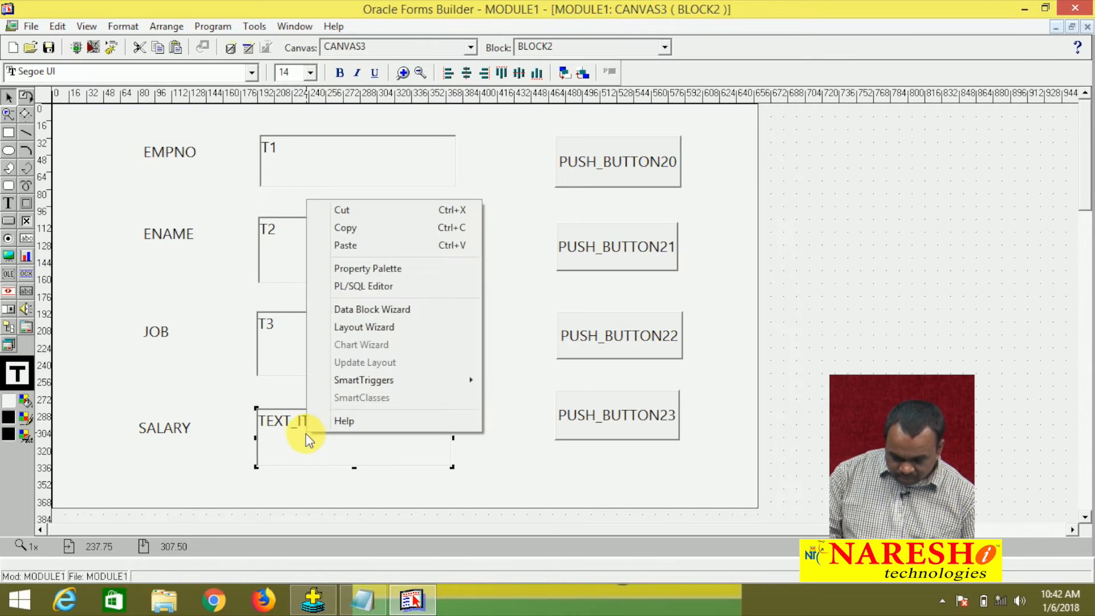
{"action": "left_click", "coordinate": [342, 269]}
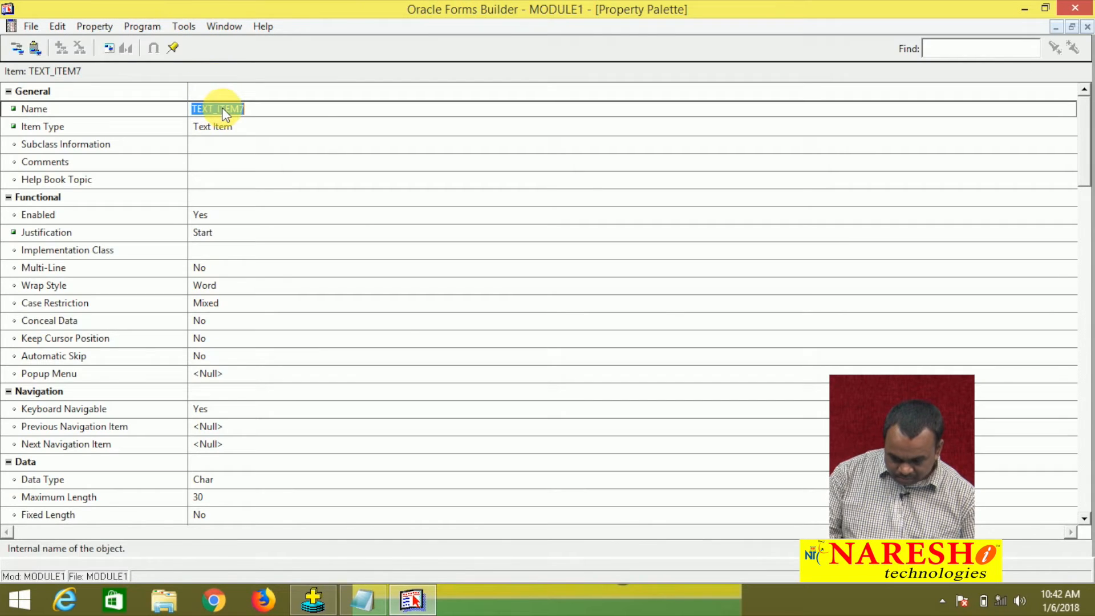
{"action": "type", "text": "T4"}
{"action": "key", "text": "ctrl+F4"}
Name the uppermost push button B1 and set its label to INSERT.
{"action": "left_click", "coordinate": [648, 168]}
{"action": "right_click", "coordinate": [647, 168]}
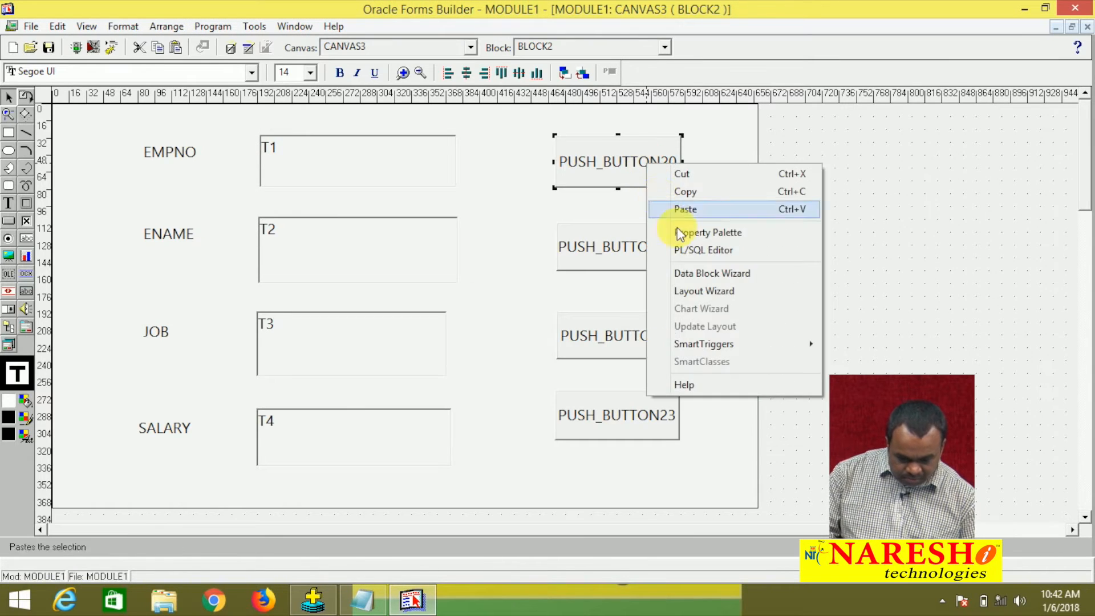
{"action": "left_click", "coordinate": [677, 227]}
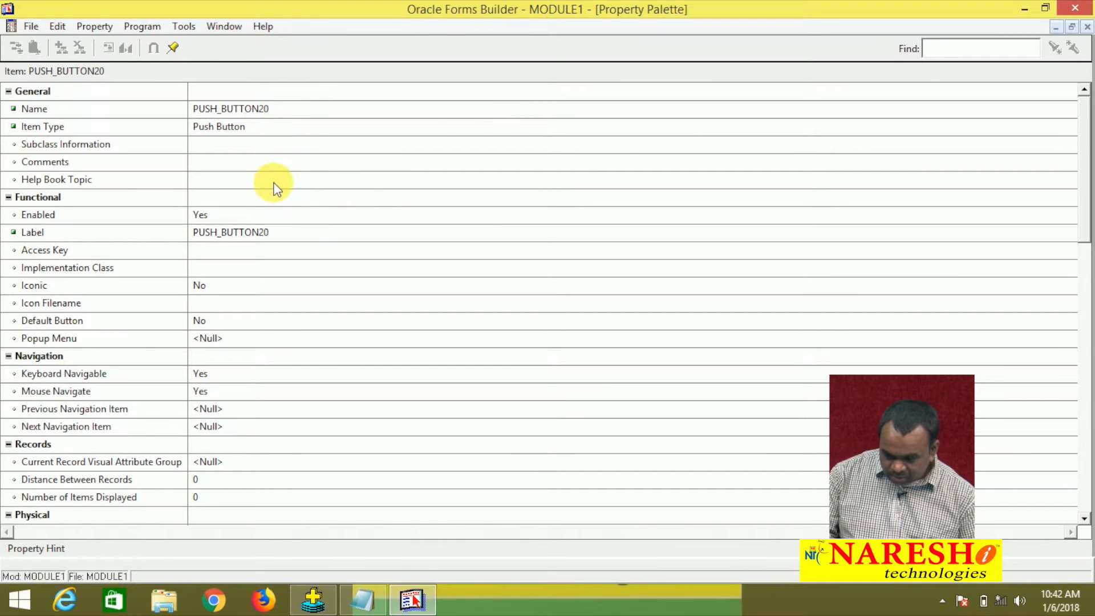
{"action": "left_click", "coordinate": [277, 114]}
{"action": "type", "text": "B1"}
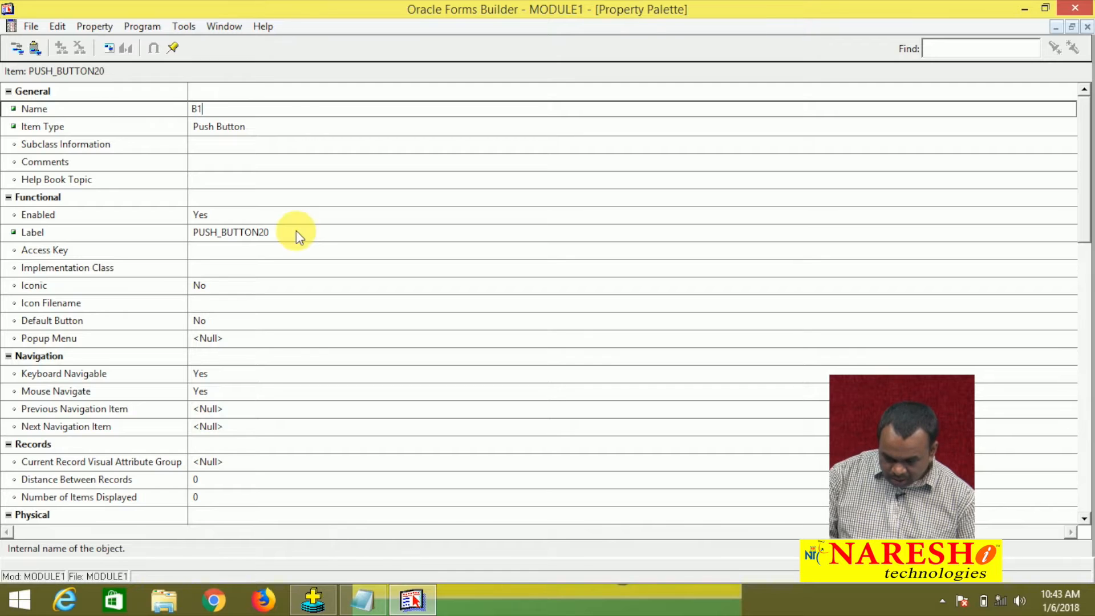
{"action": "left_click", "coordinate": [292, 230]}
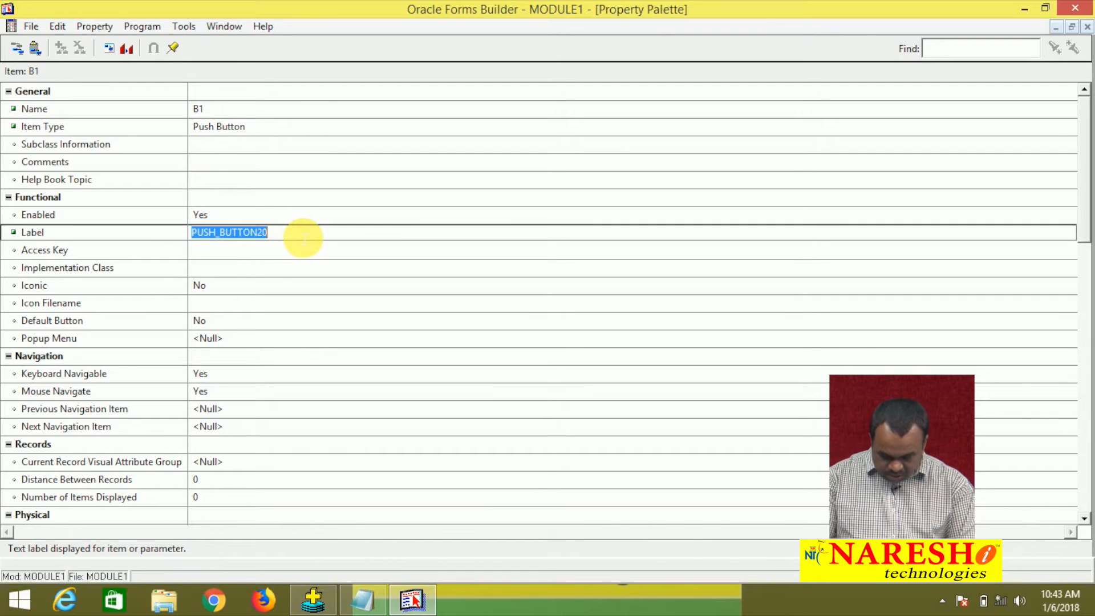
{"action": "type", "text": "INSERRT"}
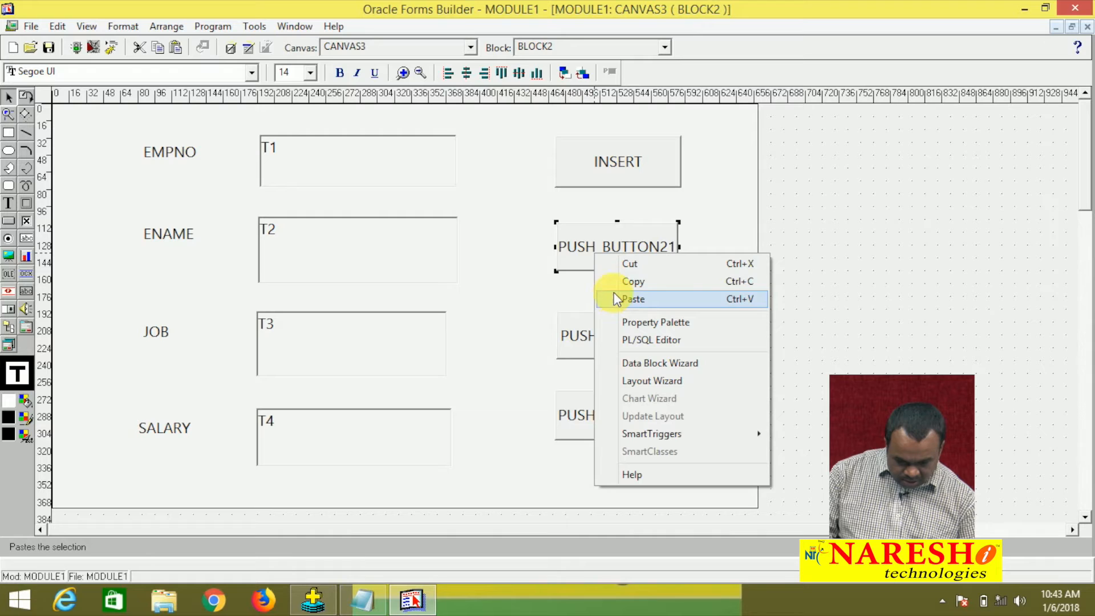
Name the second push button B2 and set its label to UPDATE.
{"action": "left_click", "coordinate": [615, 317]}
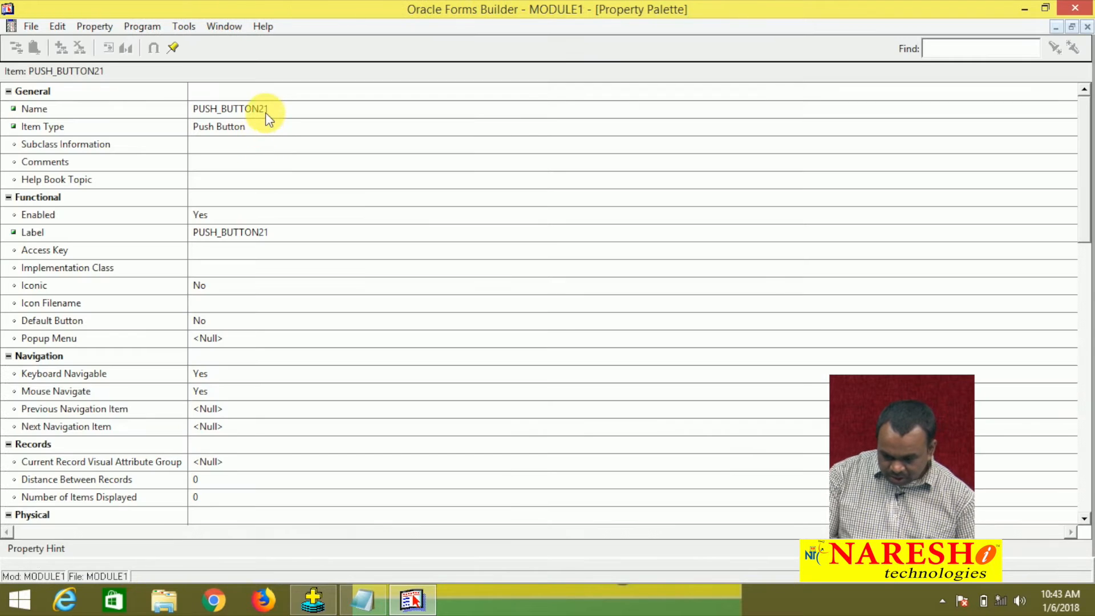
{"action": "left_click", "coordinate": [266, 112]}
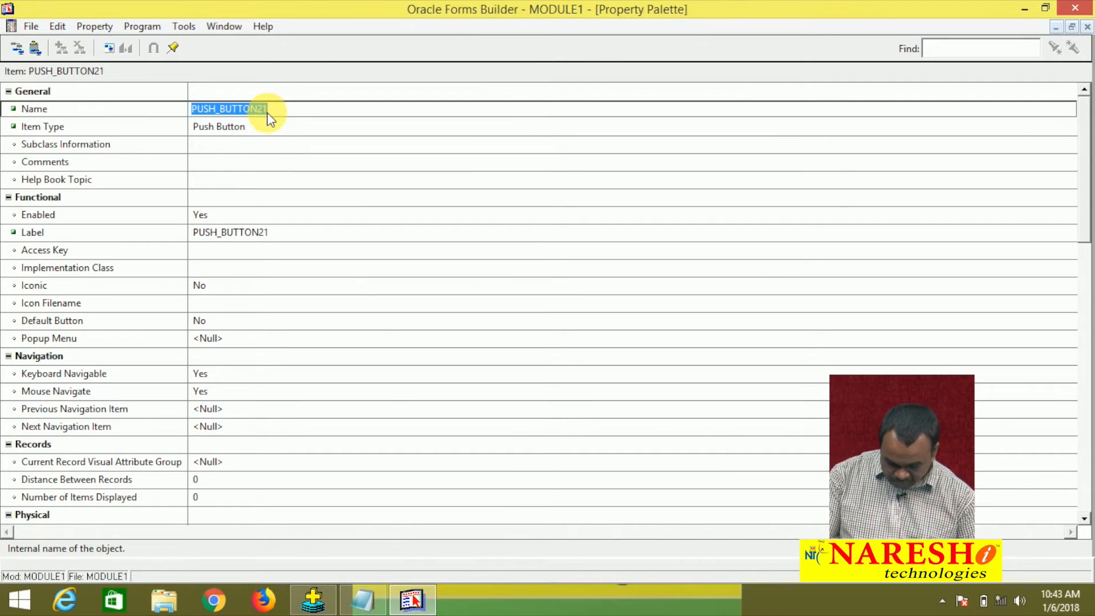
{"action": "type", "text": "B2"}
{"action": "left_click", "coordinate": [281, 233]}
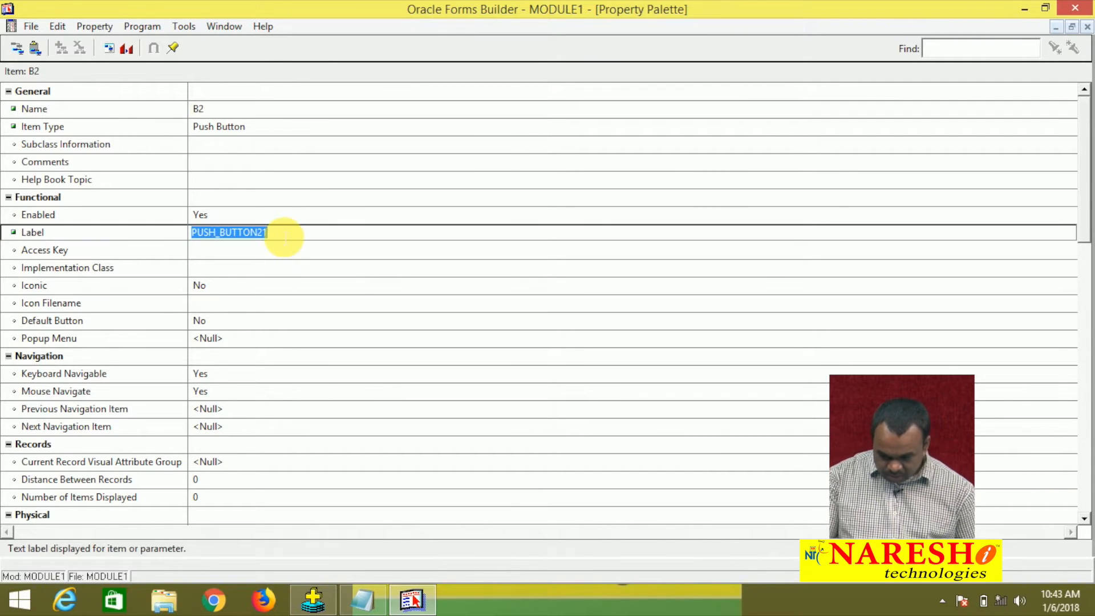
{"action": "type", "text": "UPDA"}
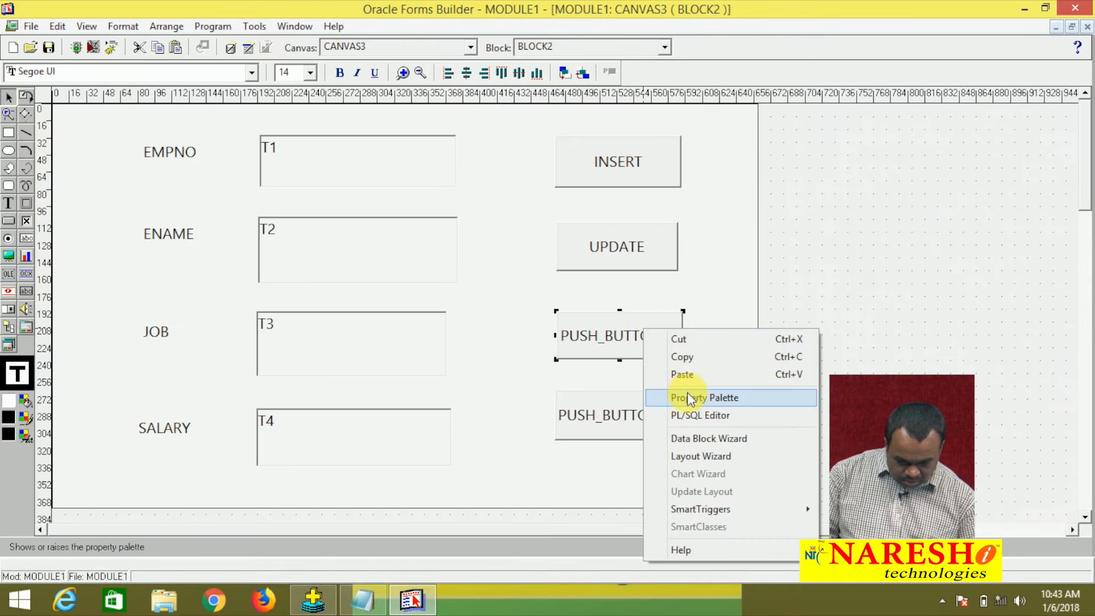
Name the third push button B3 and set its label to DELETE.
{"action": "left_click", "coordinate": [692, 394]}
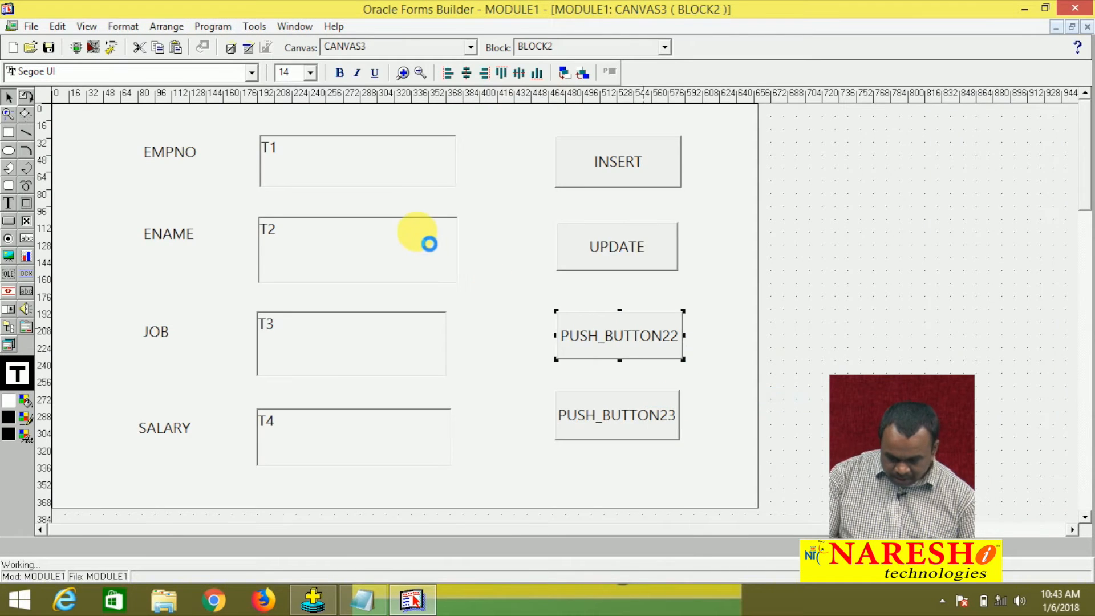
{"action": "left_click", "coordinate": [283, 112]}
{"action": "type", "text": "B3"}
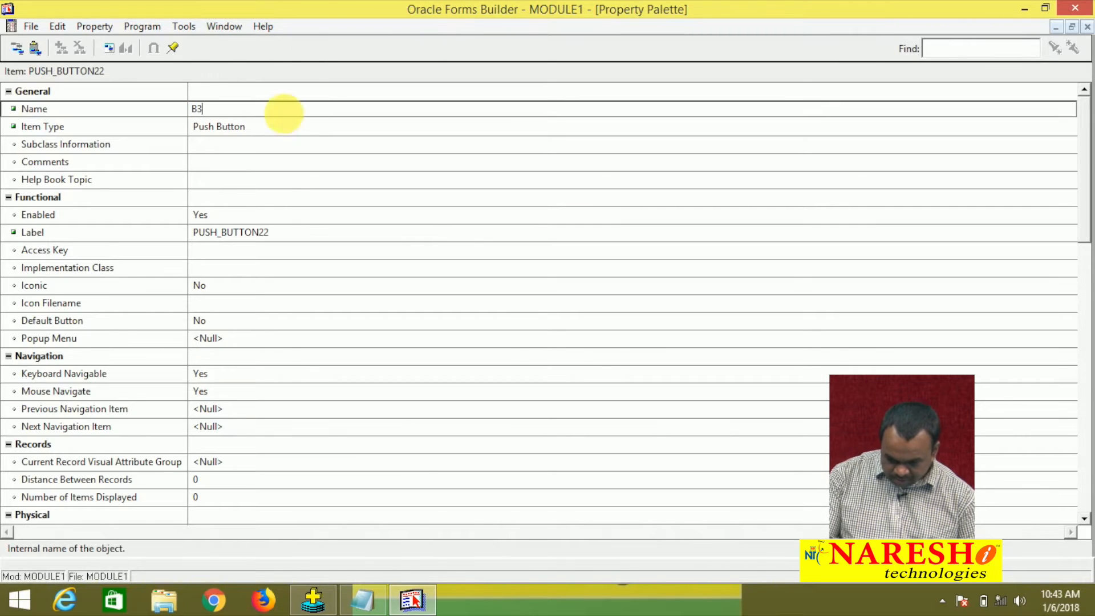
{"action": "left_click", "coordinate": [290, 235]}
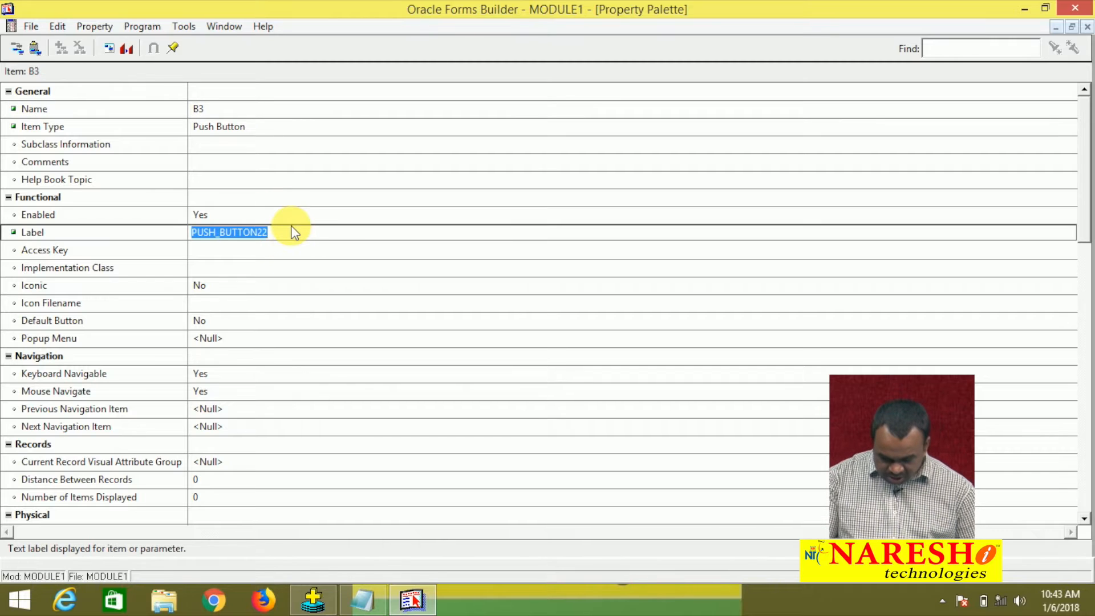
{"action": "type", "text": "DELET"}
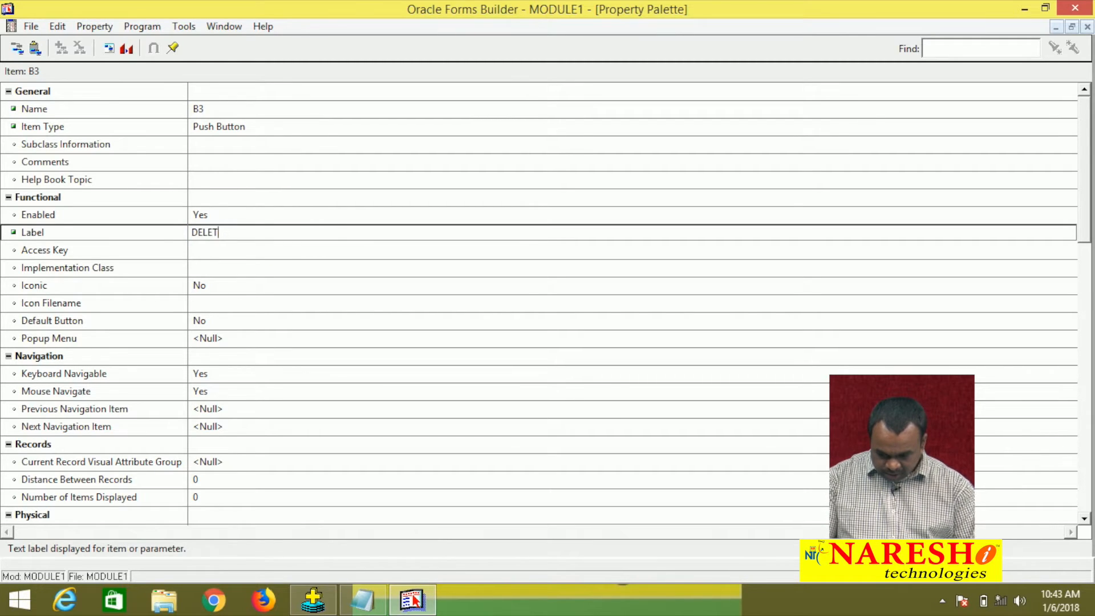
{"action": "type", "text": "E"}
{"action": "key", "text": "F2"}
Name the lowest push button B4, set its label to DISPLAY, and return to the canvas layout.
{"action": "left_click", "coordinate": [625, 423]}
{"action": "right_click", "coordinate": [625, 422]}
{"action": "left_click", "coordinate": [706, 261]}
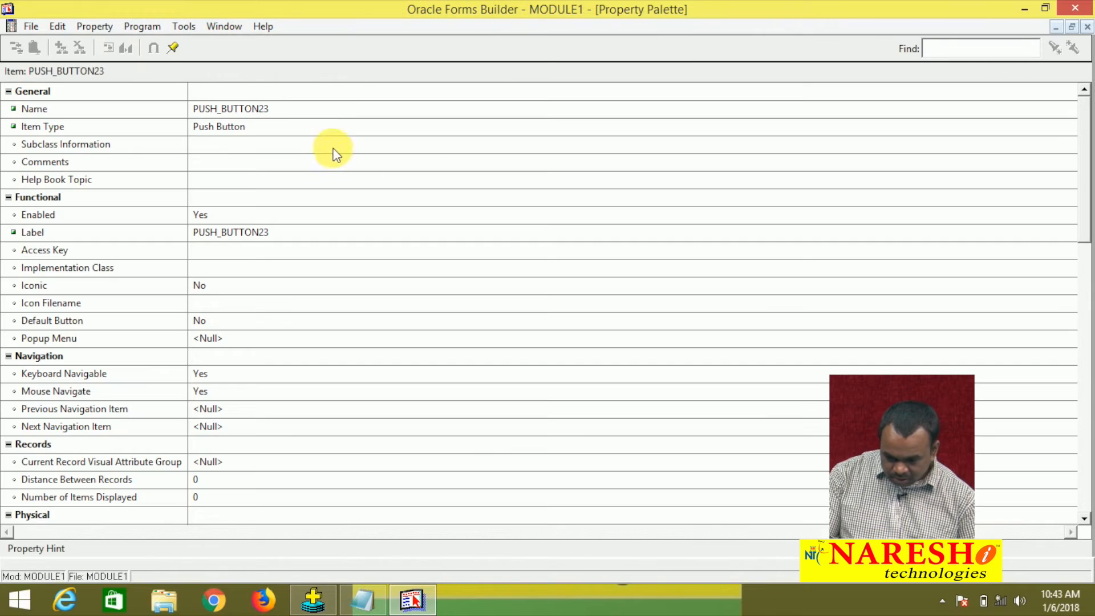
{"action": "left_click", "coordinate": [308, 109]}
{"action": "type", "text": "B4"}
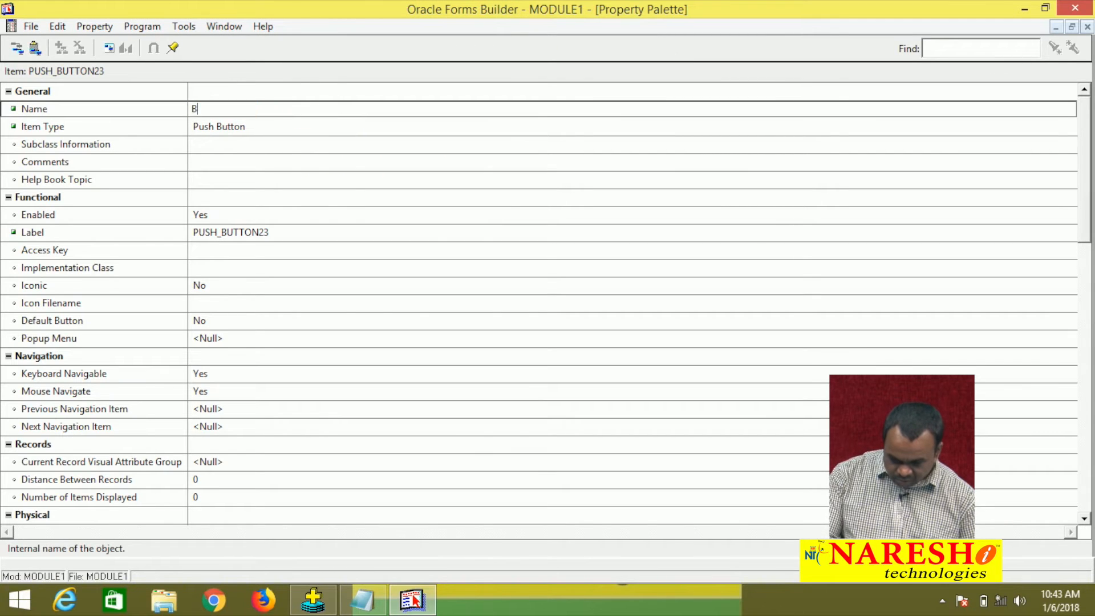
{"action": "left_click", "coordinate": [304, 234]}
{"action": "type", "text": "SELE"}
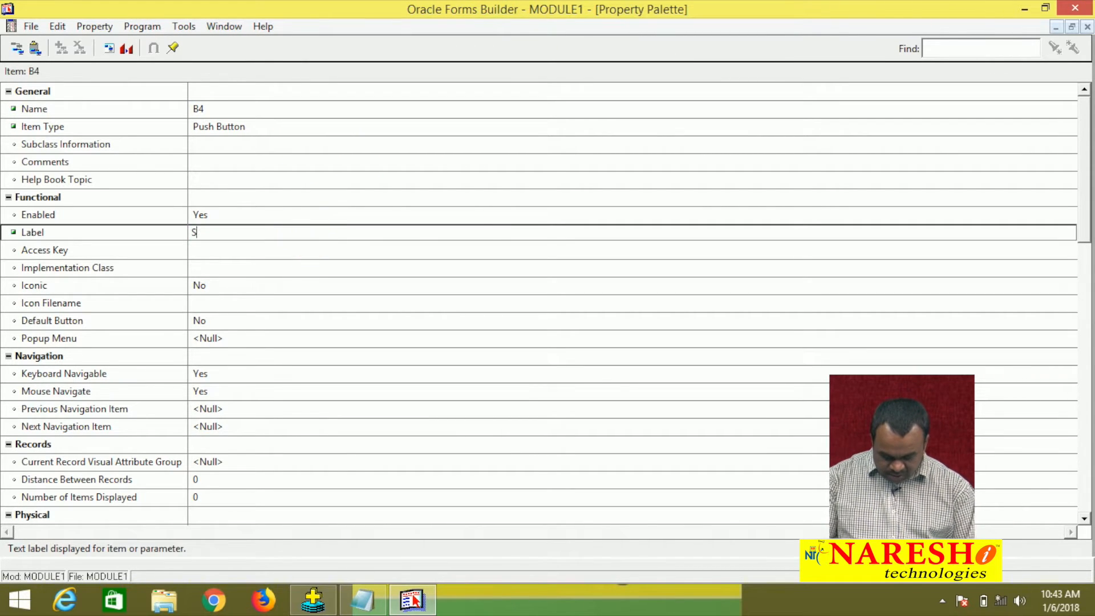
{"action": "key", "text": "BackSpace"}
{"action": "key", "text": "BackSpace"}
{"action": "type", "text": "DISPLY"}
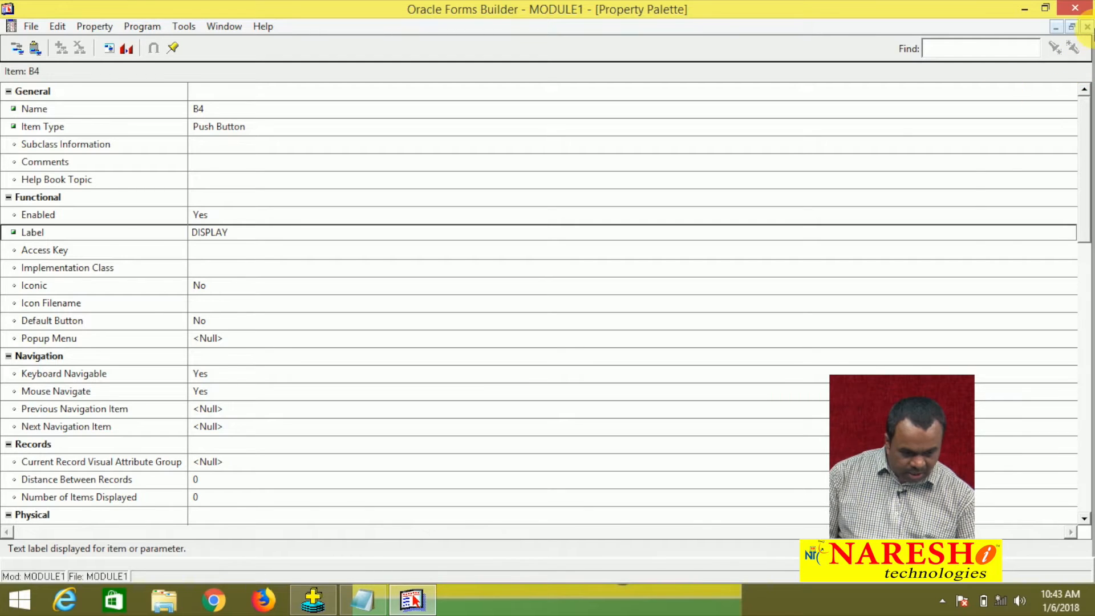
{"action": "left_click", "coordinate": [1088, 27]}
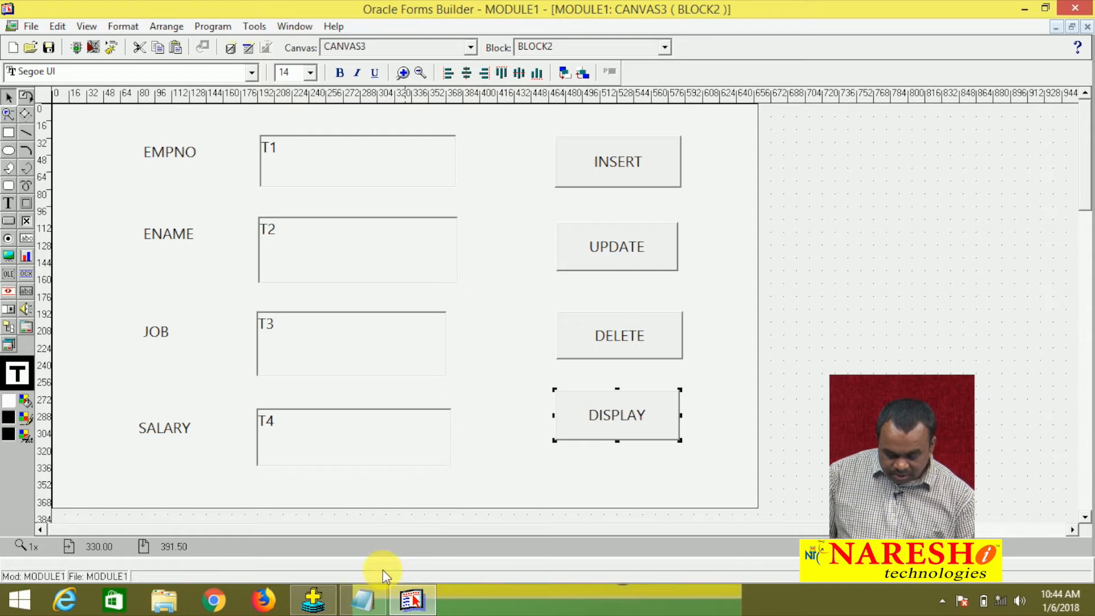
Switch to Notepad and write the statement opening INSERT INTO EMP55 VALUES( below the create table statement.
{"action": "left_click", "coordinate": [365, 599]}
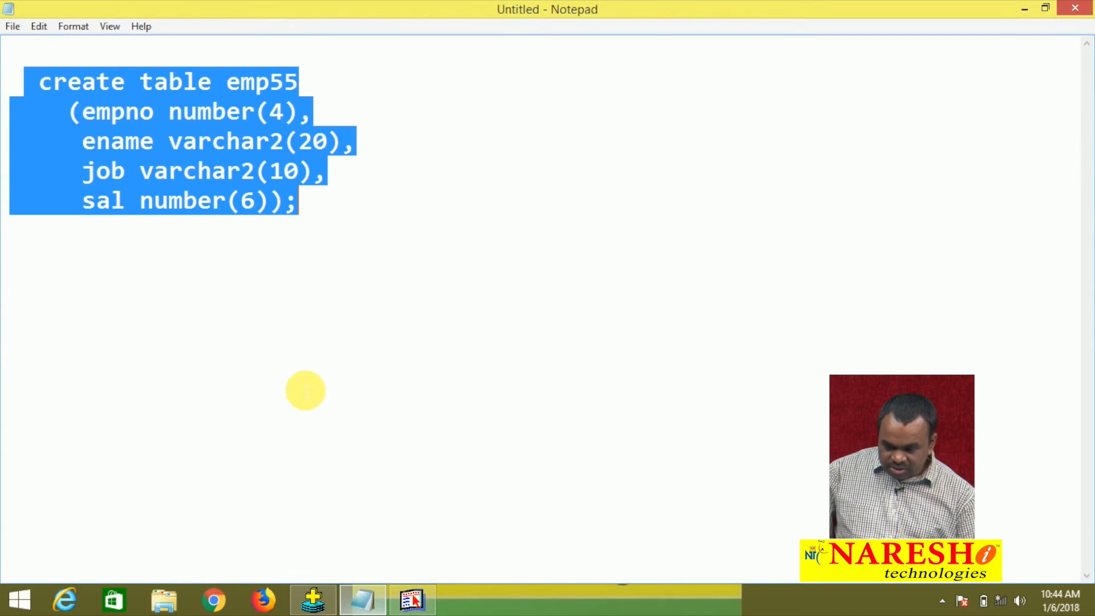
{"action": "left_click", "coordinate": [317, 296]}
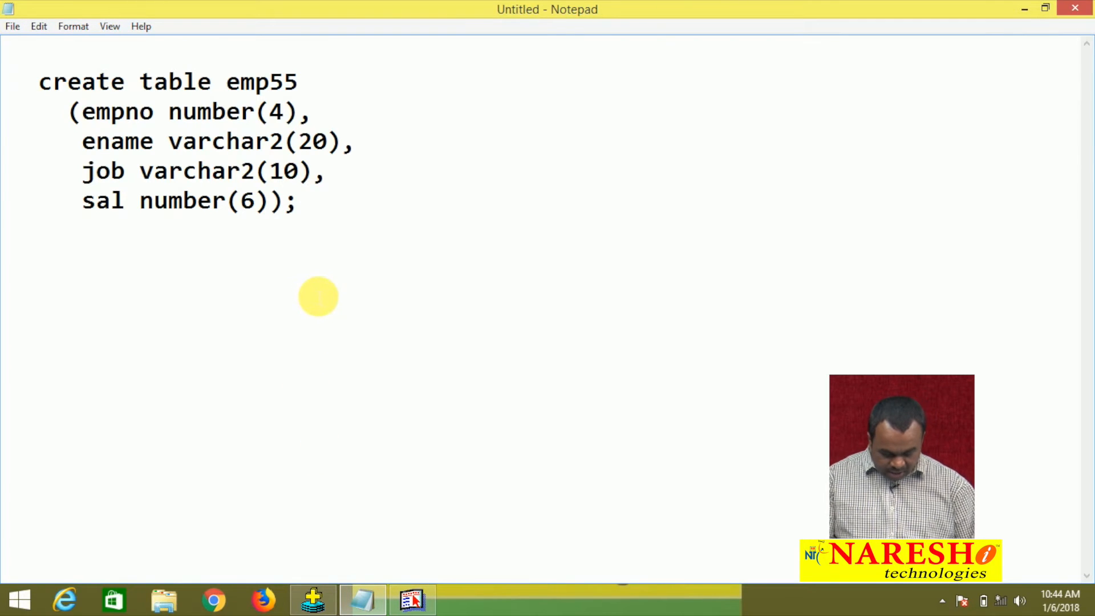
{"action": "key", "text": "Return"}
{"action": "key", "text": "Return"}
{"action": "type", "text": "in"}
{"action": "key", "text": "BackSpace"}
{"action": "key", "text": "BackSpace"}
{"action": "type", "text": "IN"}
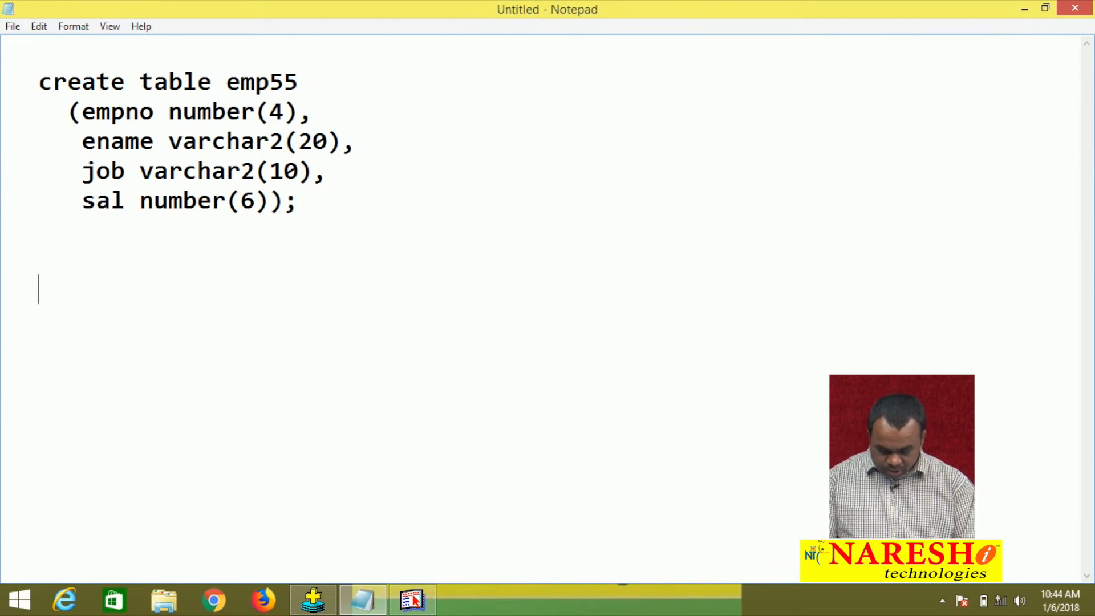
{"action": "type", "text": "ERR"}
{"action": "key", "text": "BackSpace"}
{"action": "key", "text": "BackSpace"}
{"action": "key", "text": "BackSpace"}
{"action": "type", "text": "SER"}
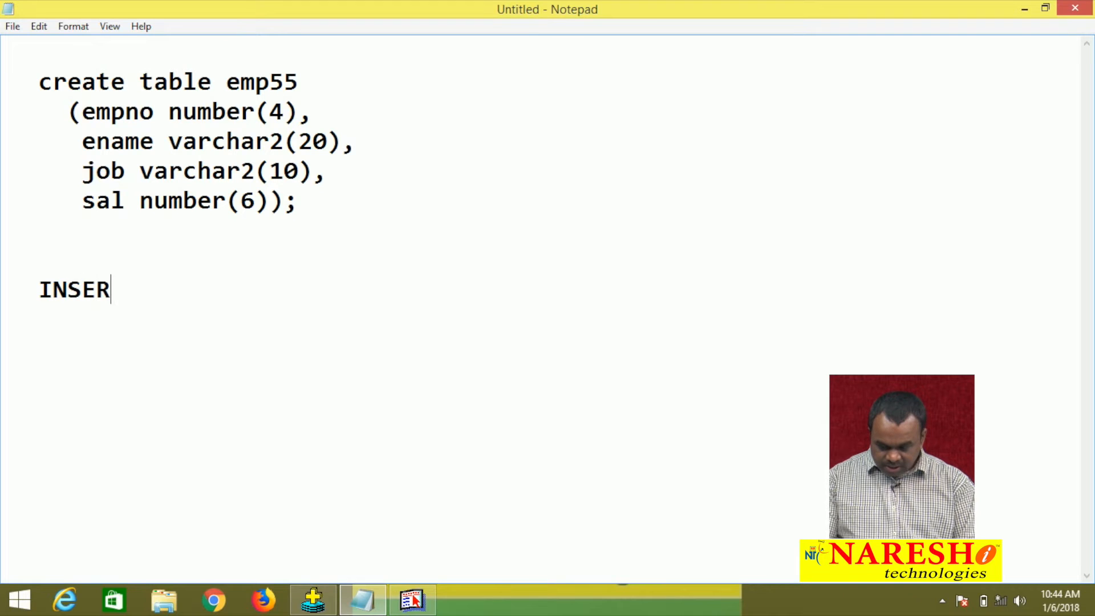
{"action": "type", "text": "T INTO"}
{"action": "key", "text": "BackSpace"}
{"action": "type", "text": "EMP55 VALUES("}
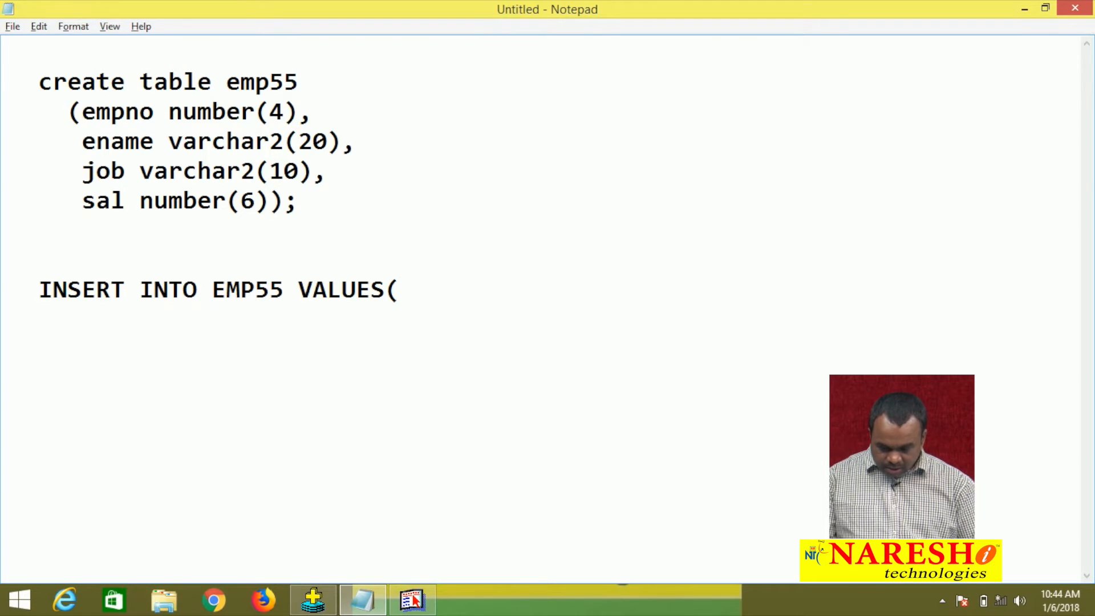
Complete the INSERT statement's value list with the form item references :T1,:T2,:T3,:T4 and end it with );.
{"action": "key", "text": "alt+Tab"}
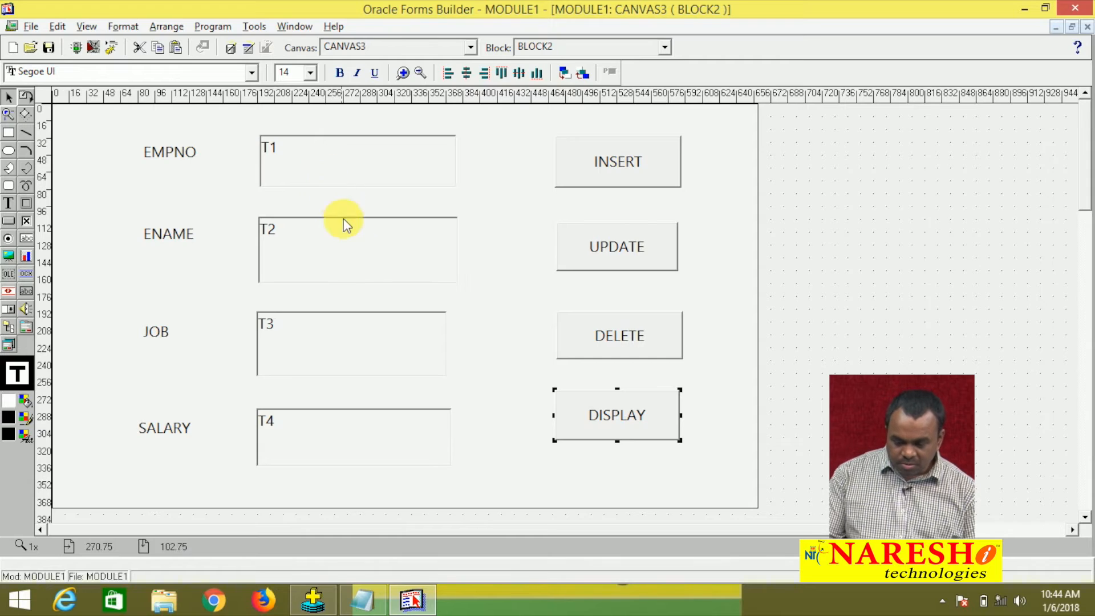
{"action": "key", "text": "alt+Tab"}
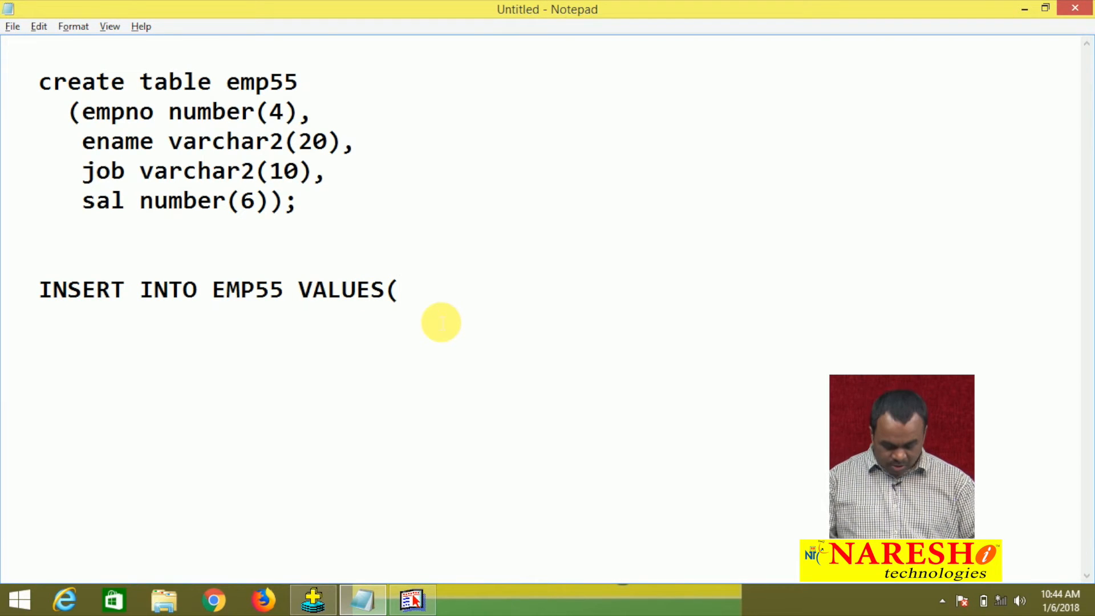
{"action": "type", "text": ":T1,"}
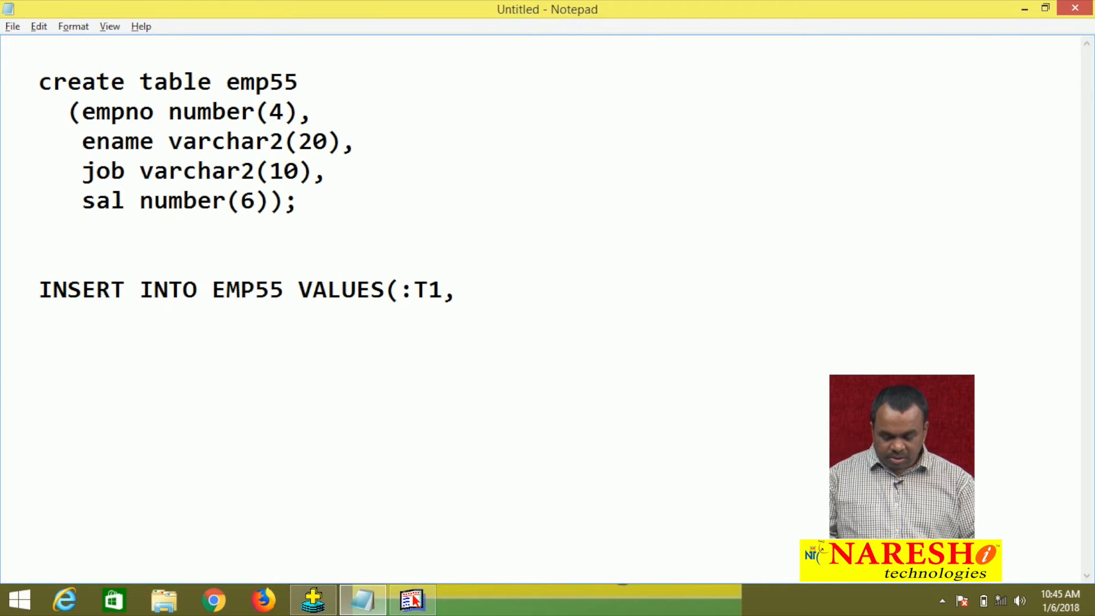
{"action": "key", "text": "alt+Tab"}
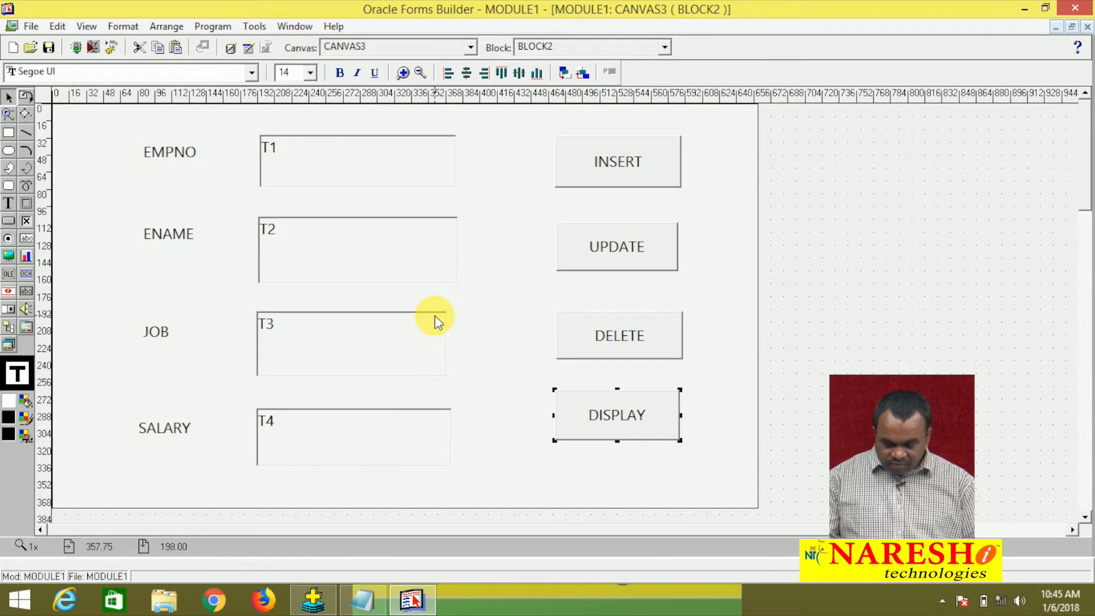
{"action": "key", "text": "alt+Tab"}
{"action": "key", "text": "alt+Tab"}
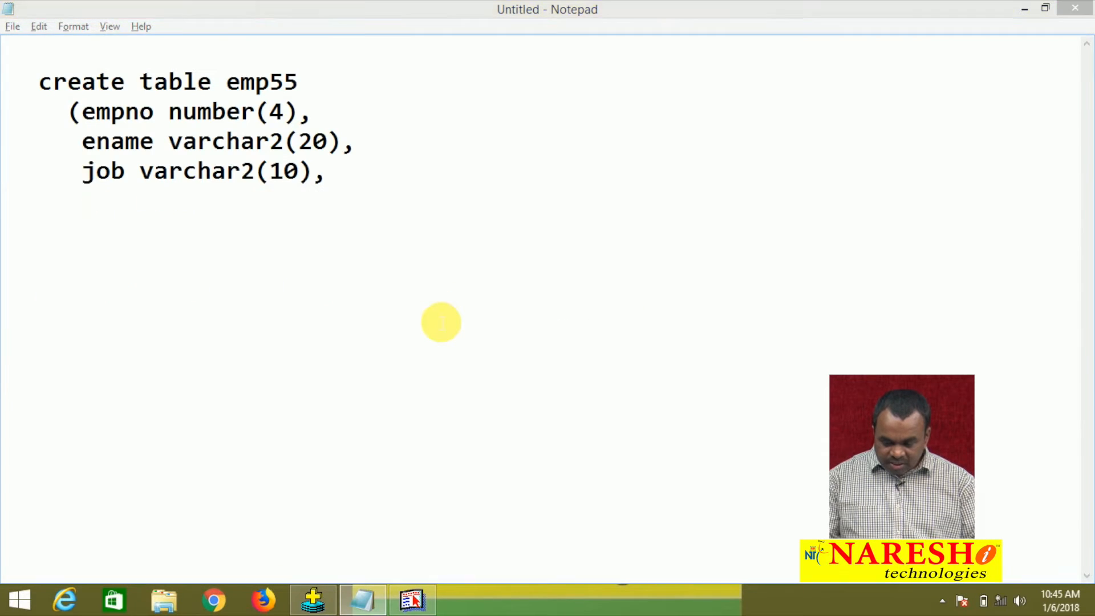
{"action": "key", "text": "alt+Tab"}
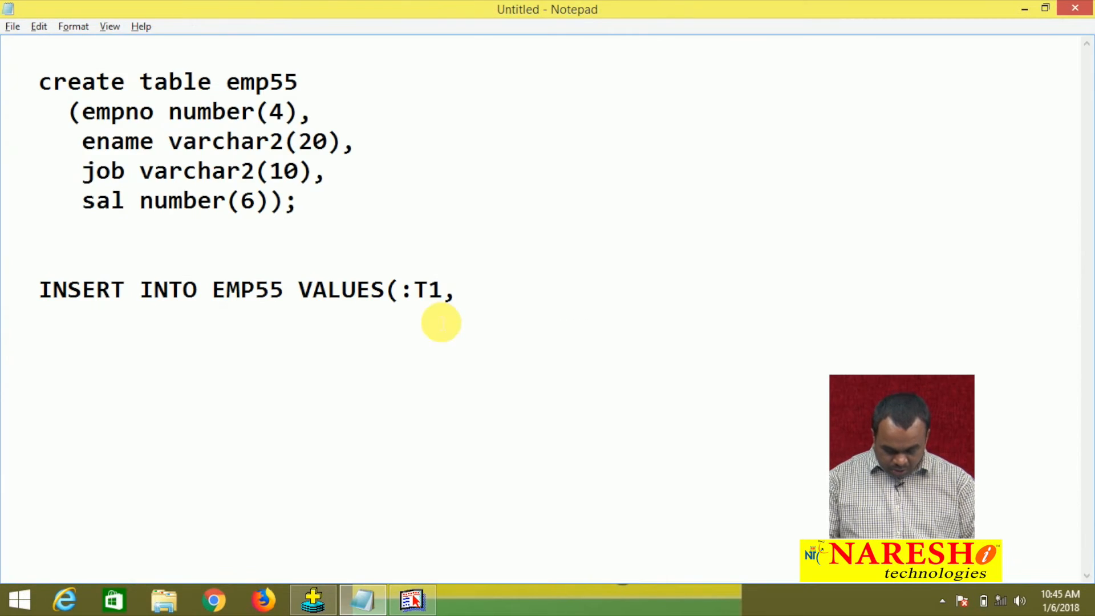
{"action": "type", "text": ":T2,:"}
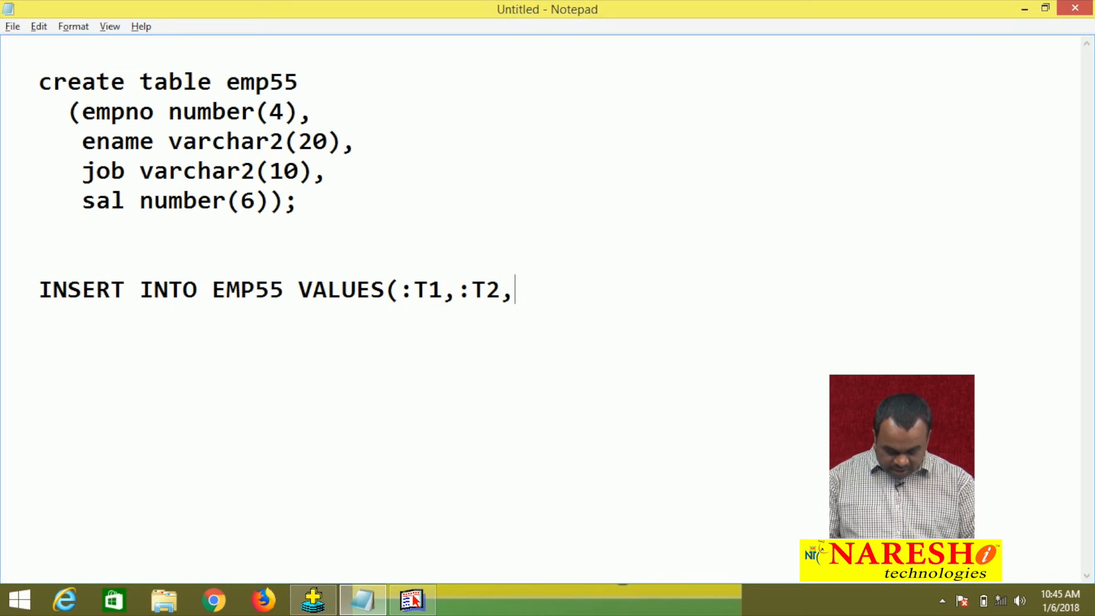
{"action": "type", "text": "T3,"}
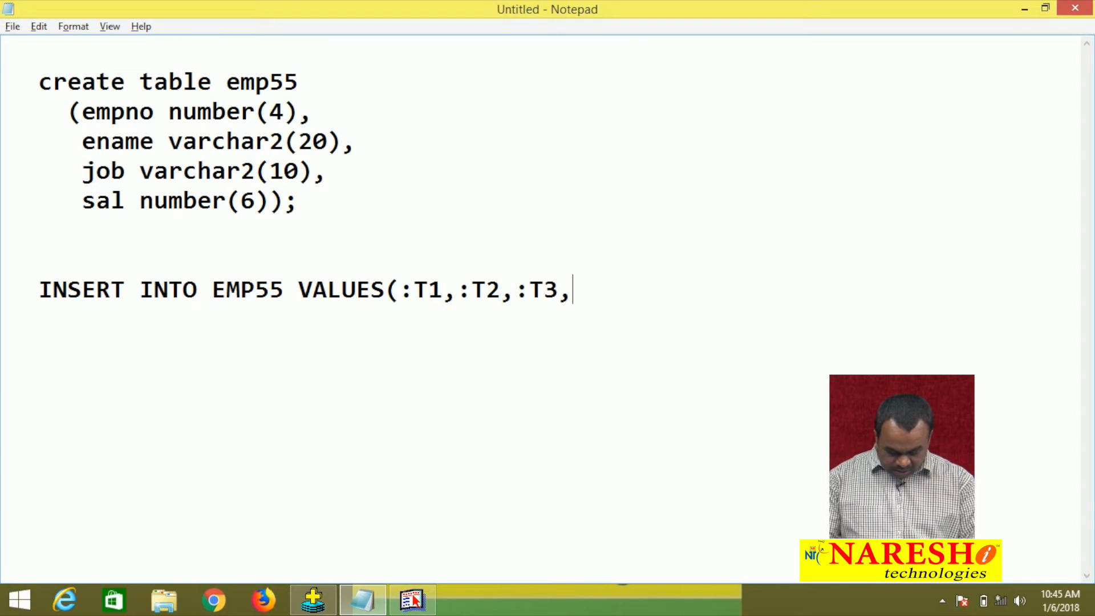
{"action": "type", "text": ":T4);"}
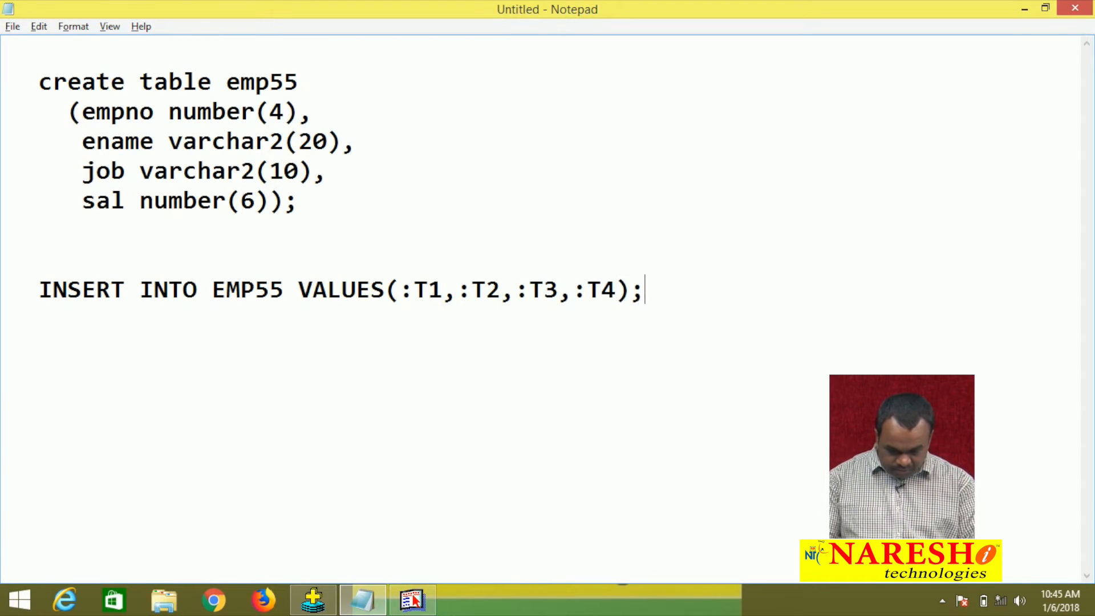
Add COMMIT; on a new line below the INSERT statement and copy both lines.
{"action": "key", "text": "Return"}
{"action": "type", "text": "COM"}
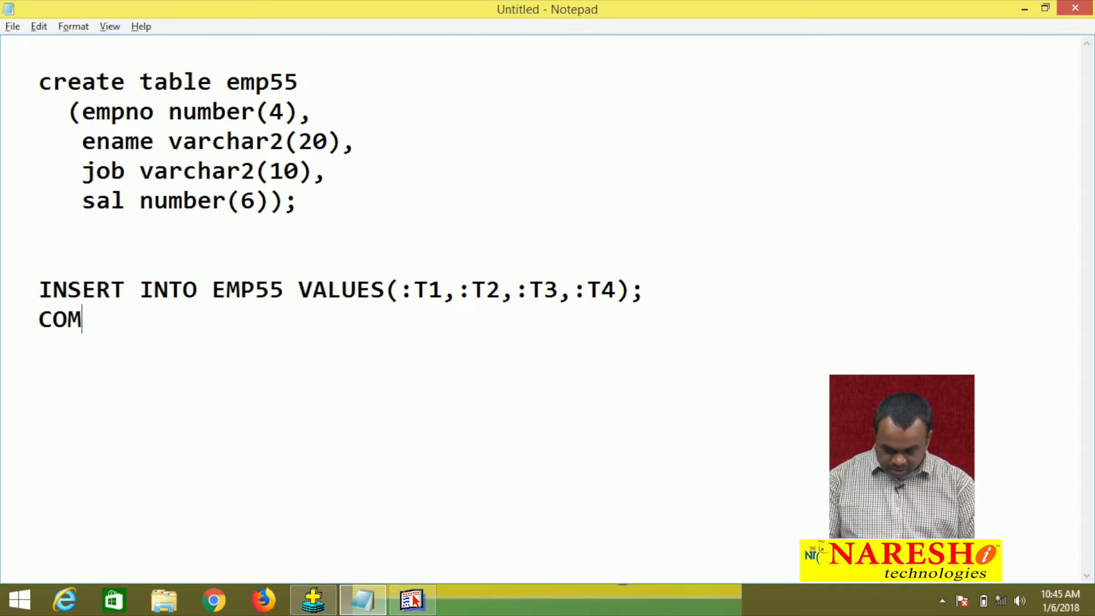
{"action": "type", "text": "MIT;"}
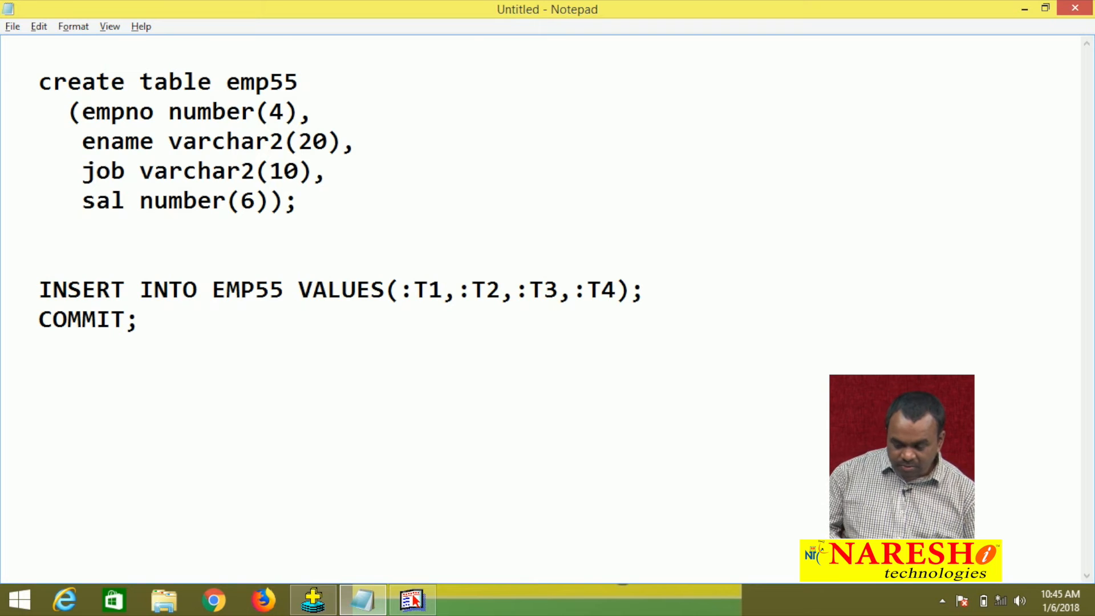
{"action": "left_click_drag", "start_coordinate": [41, 292], "coordinate": [137, 321]}
{"action": "key", "text": "ctrl+c"}
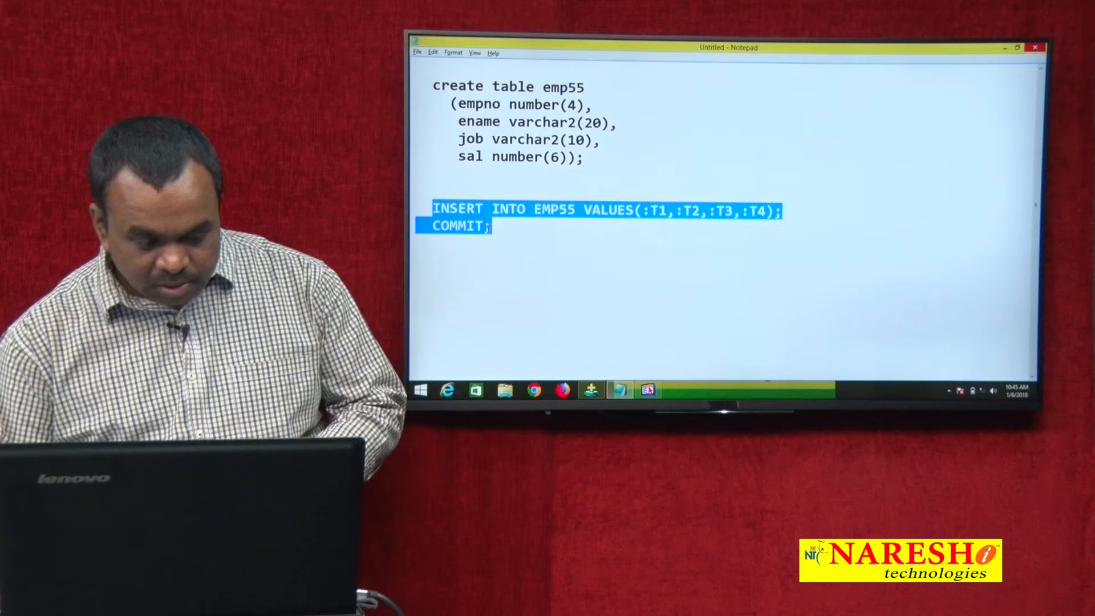
Switch back to the form canvas in Oracle Forms Builder.
{"action": "key", "text": "alt+Tab"}
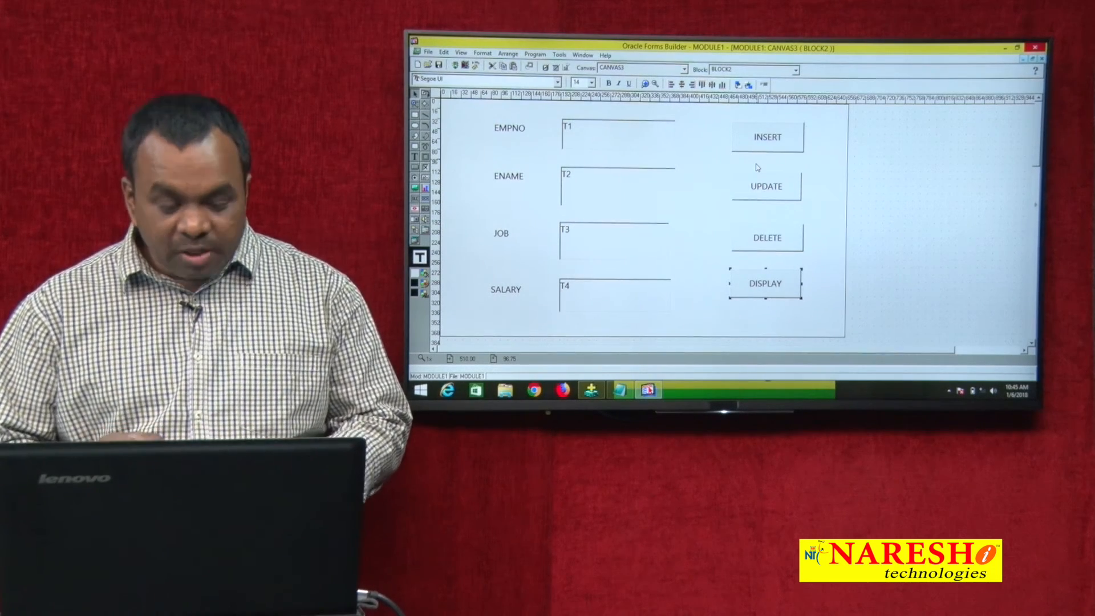
{"action": "key", "text": "alt+Tab"}
{"action": "key", "text": "alt+Tab"}
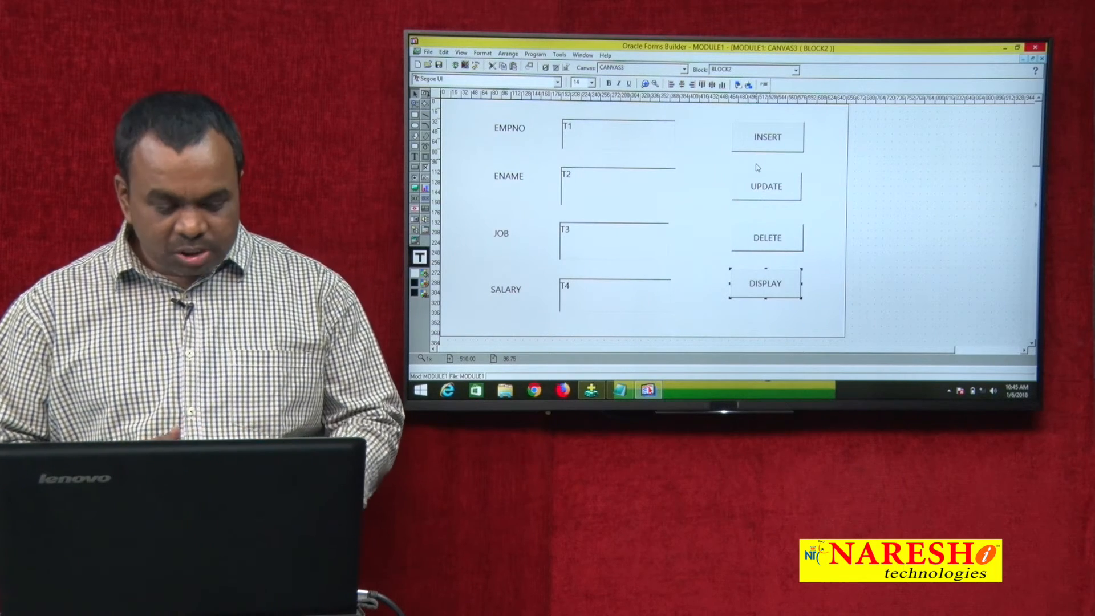
{"action": "key", "text": "alt+Tab"}
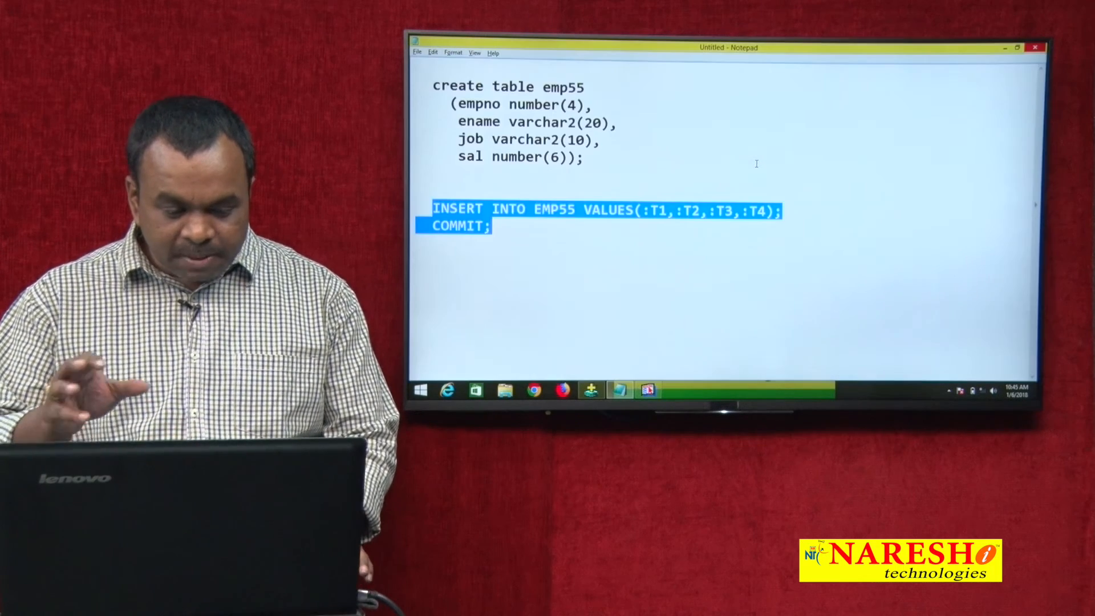
{"action": "key", "text": "alt+Tab"}
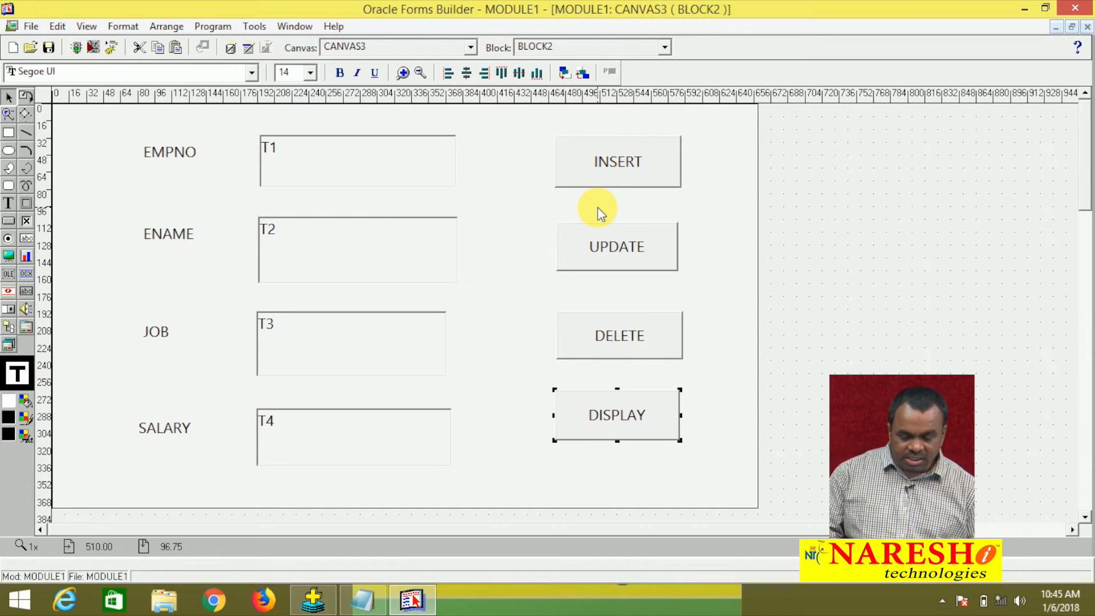
{"action": "left_click", "coordinate": [614, 171]}
{"action": "right_click", "coordinate": [613, 172]}
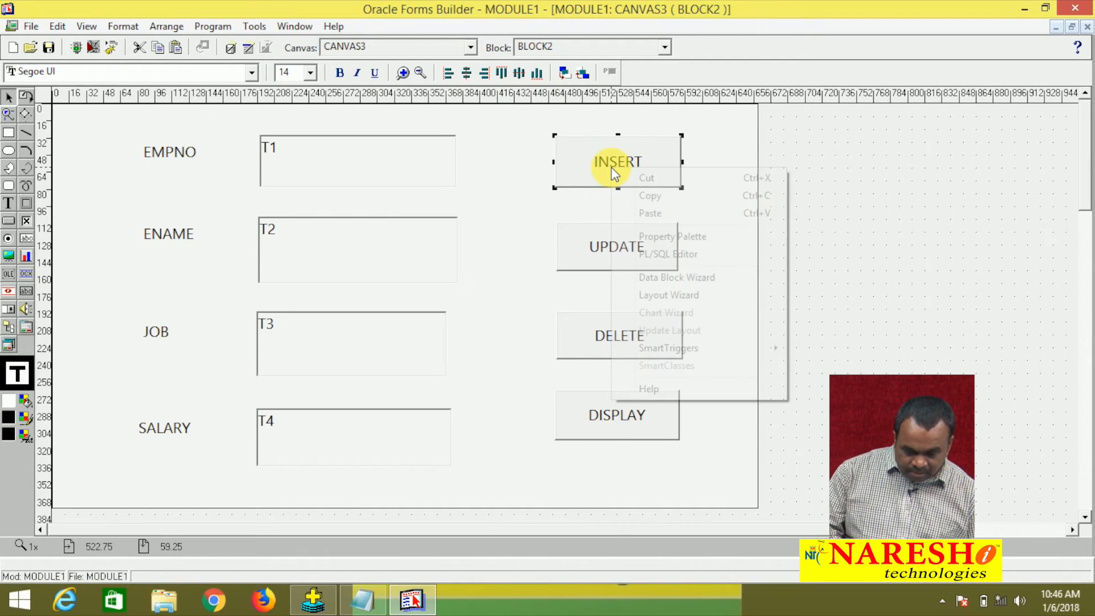
{"action": "left_click", "coordinate": [676, 256]}
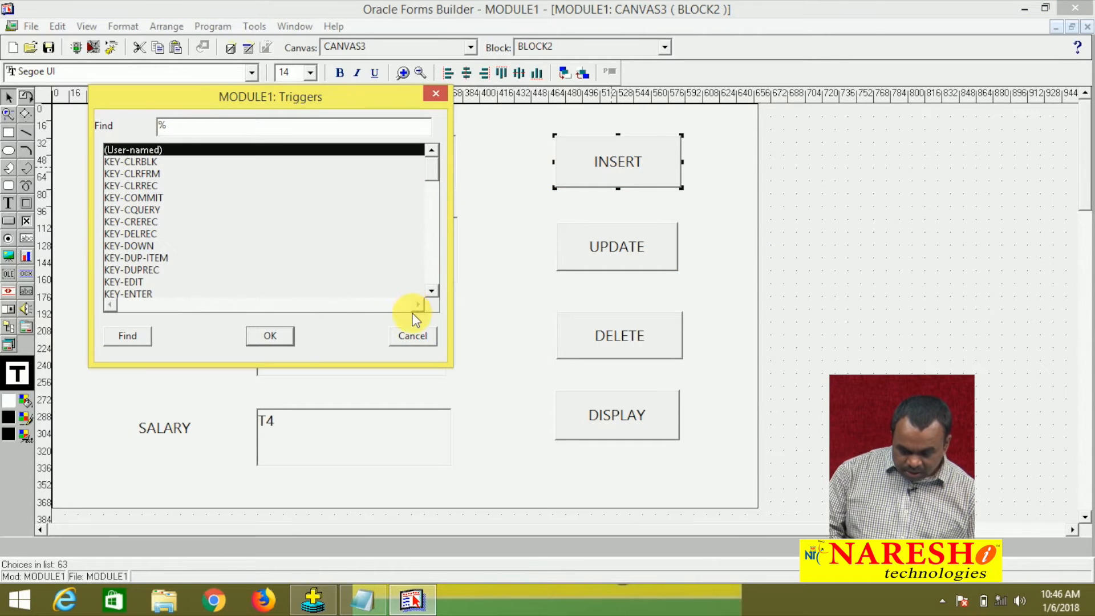
{"action": "left_click", "coordinate": [412, 335]}
Create a WHEN-BUTTON-PRESSED trigger for the INSERT button and maximize its PL/SQL editor.
{"action": "right_click", "coordinate": [642, 168]}
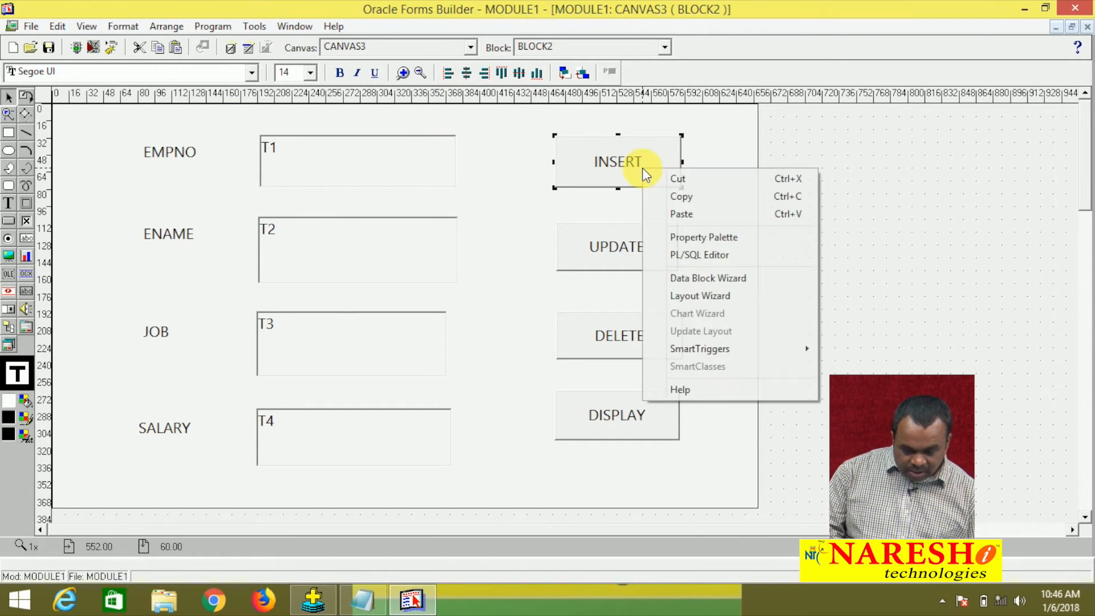
{"action": "left_click", "coordinate": [691, 257]}
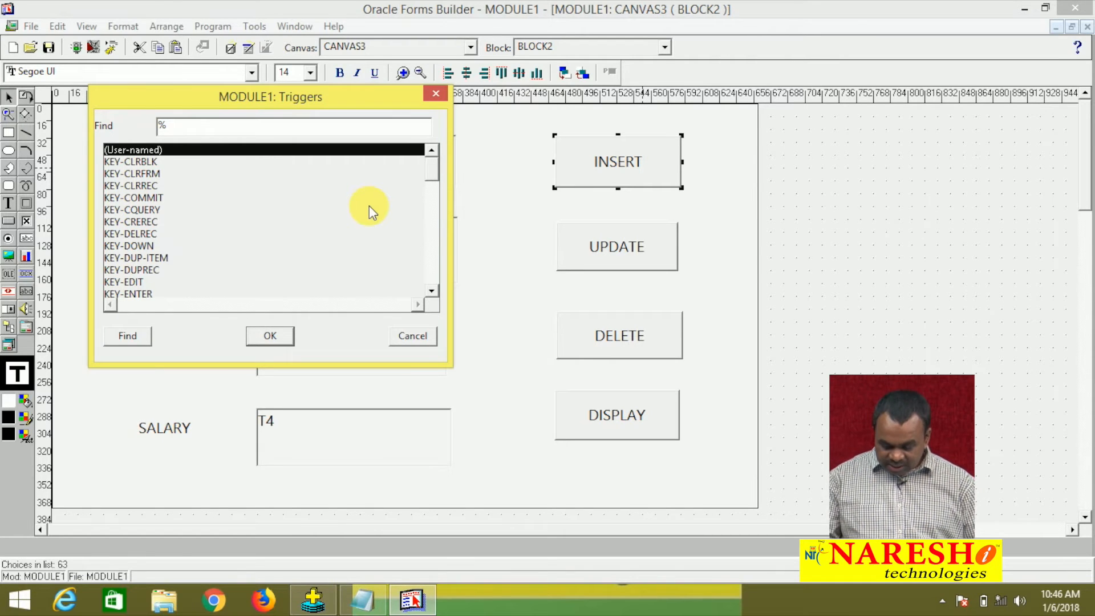
{"action": "type", "text": "wHEN-bUTTON-PRESSED"}
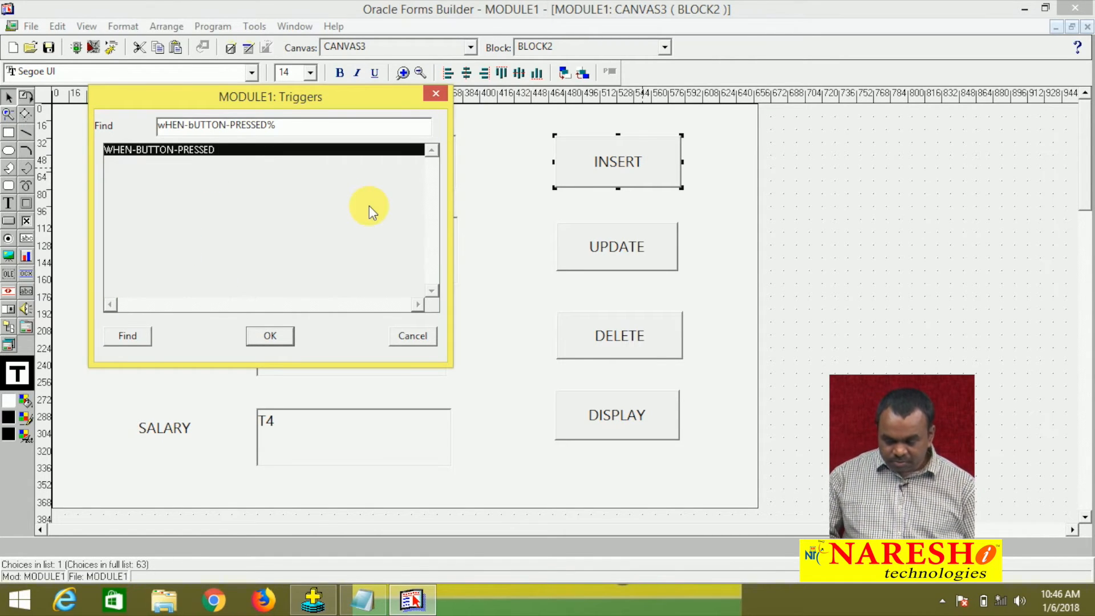
{"action": "left_click", "coordinate": [283, 338]}
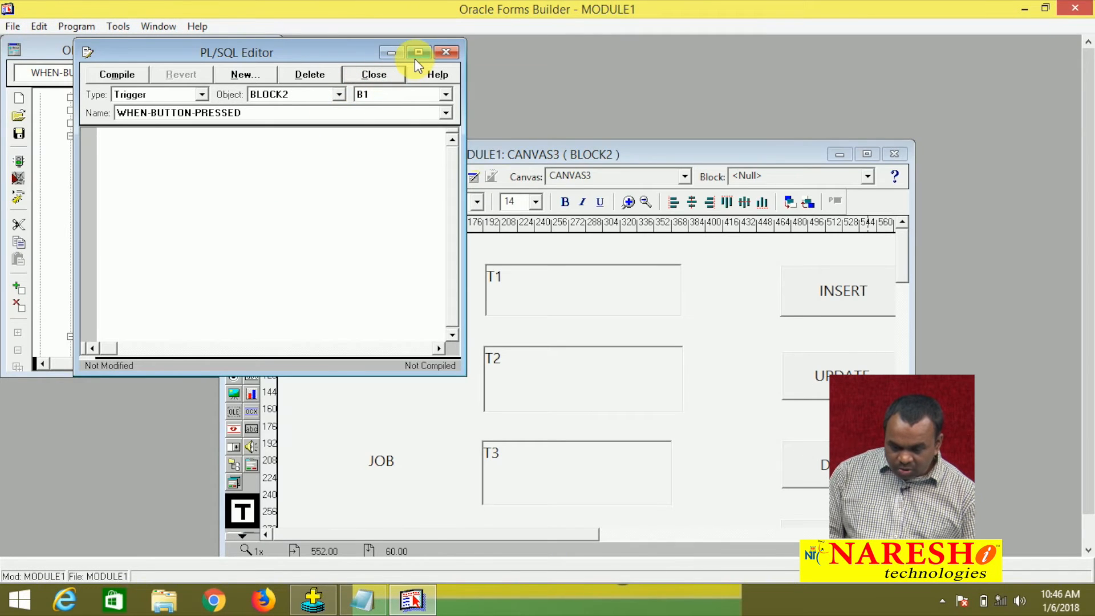
{"action": "left_click", "coordinate": [416, 55]}
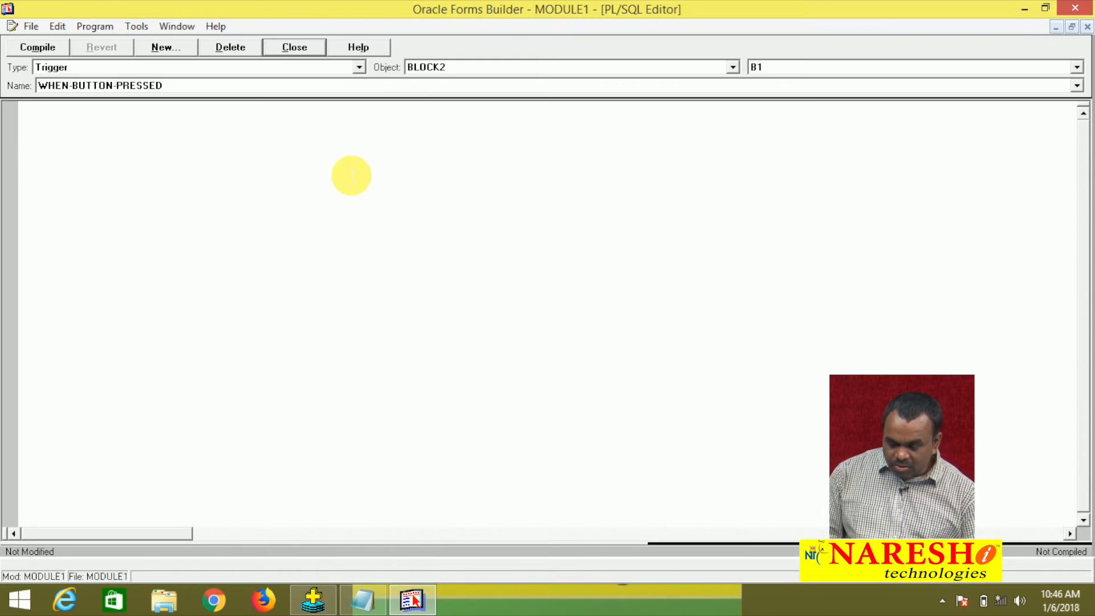
Paste the copied INSERT and COMMIT statements into the trigger, compile it, and check the code against the Notepad text.
{"action": "key", "text": "alt+Tab"}
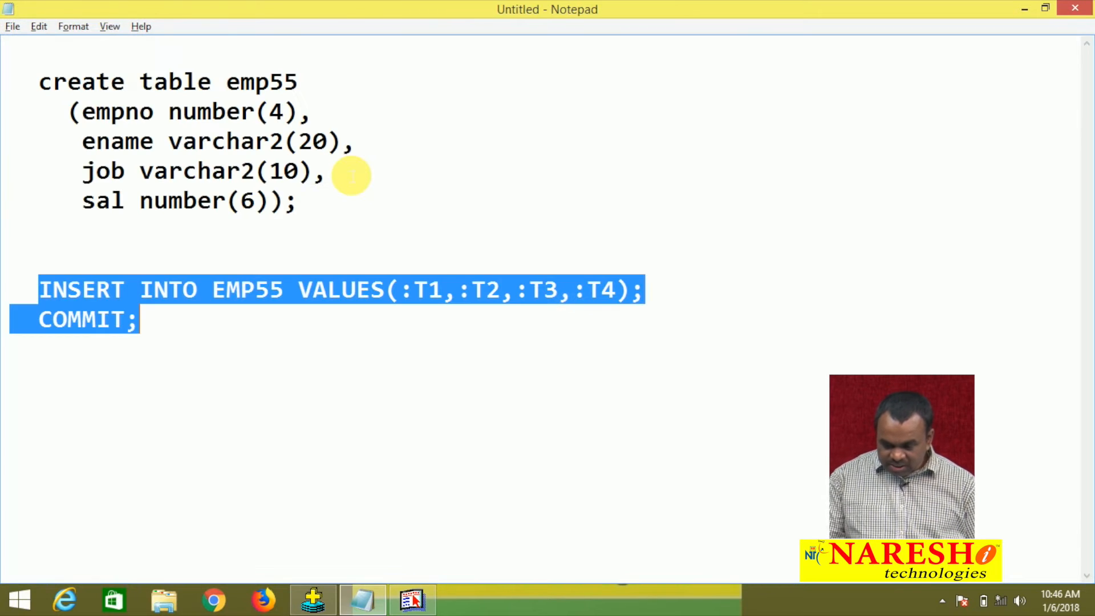
{"action": "key", "text": "alt+Tab"}
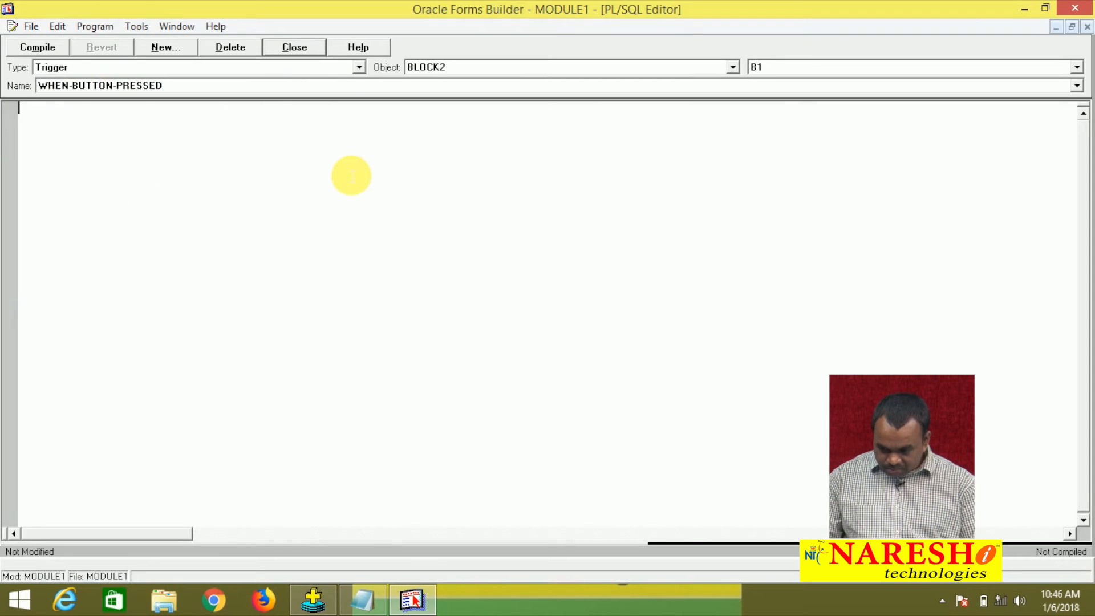
{"action": "key", "text": "ctrl+v"}
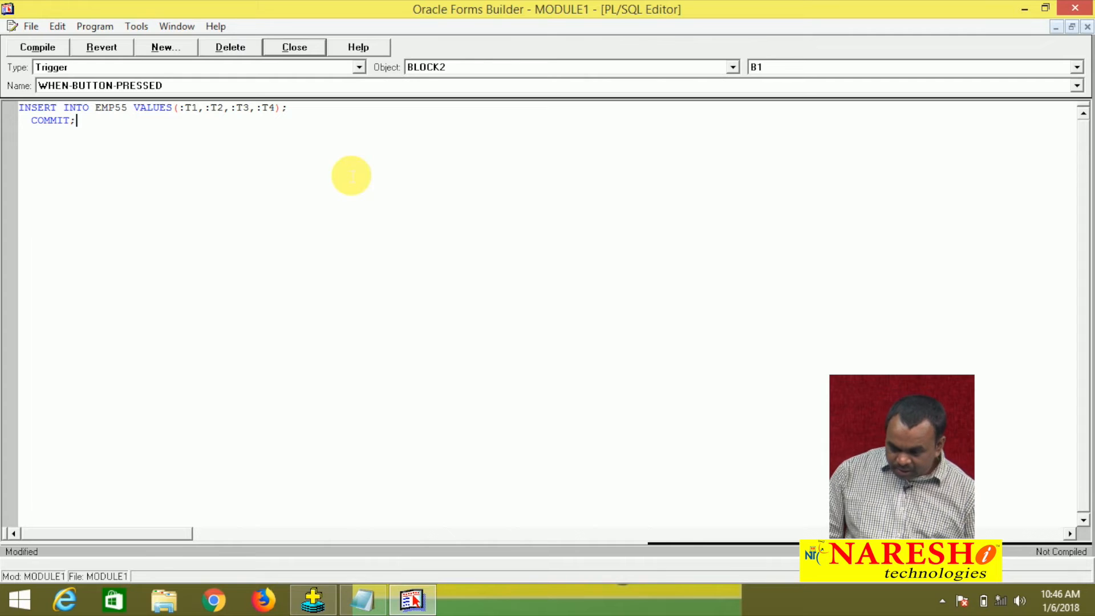
{"action": "left_click", "coordinate": [38, 51]}
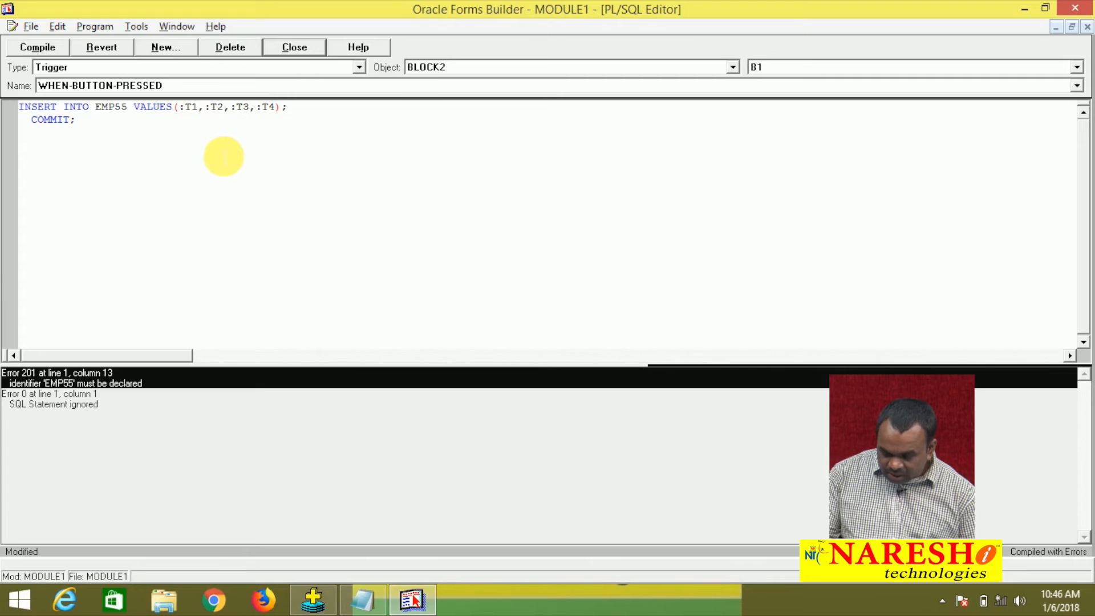
{"action": "key", "text": "alt+Tab"}
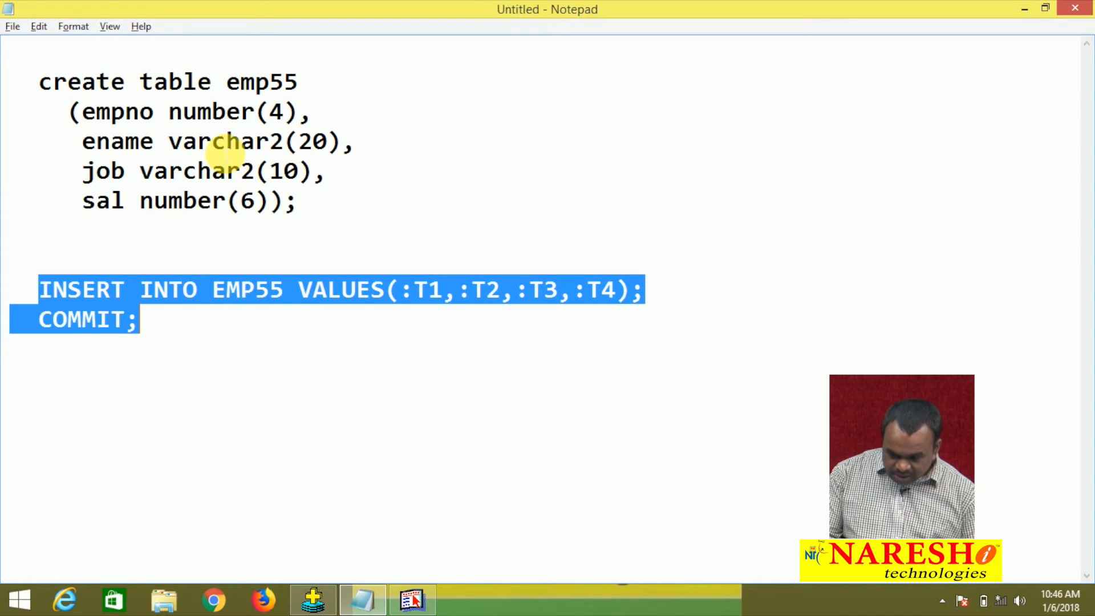
{"action": "key", "text": "alt+Tab"}
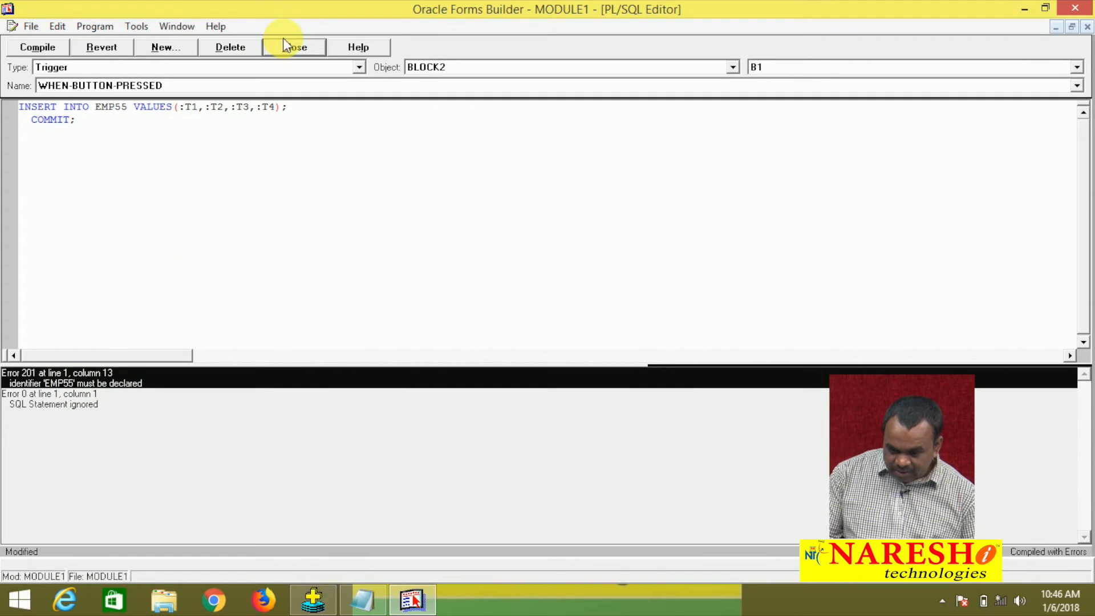
Connect to the SERVER database with the account's user name and password, and recompile the INSERT button's trigger before closing the editor.
{"action": "left_click", "coordinate": [38, 29]}
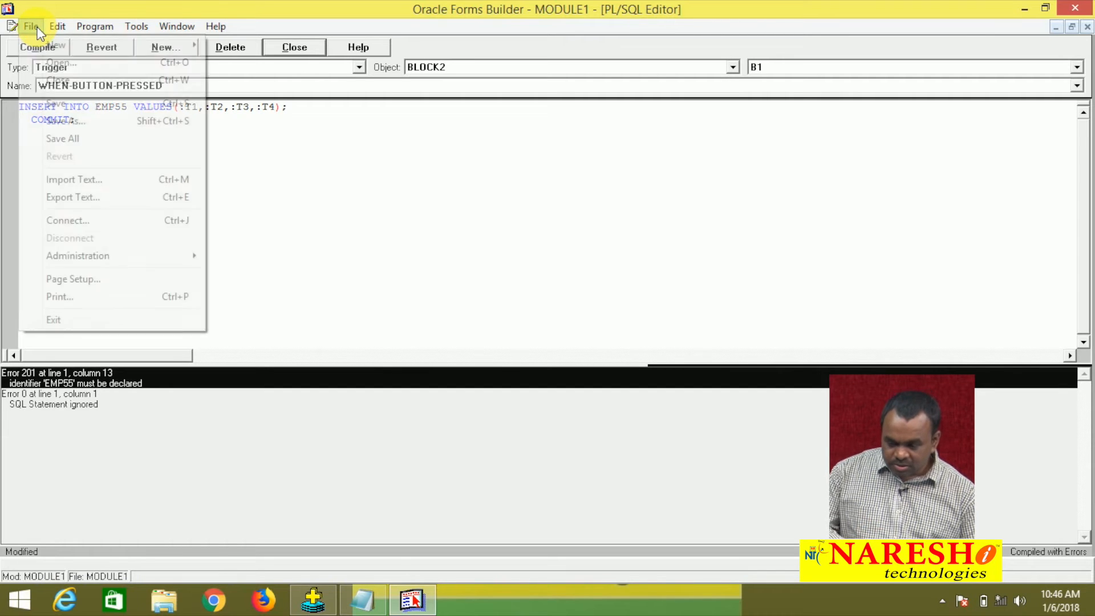
{"action": "left_click", "coordinate": [65, 221]}
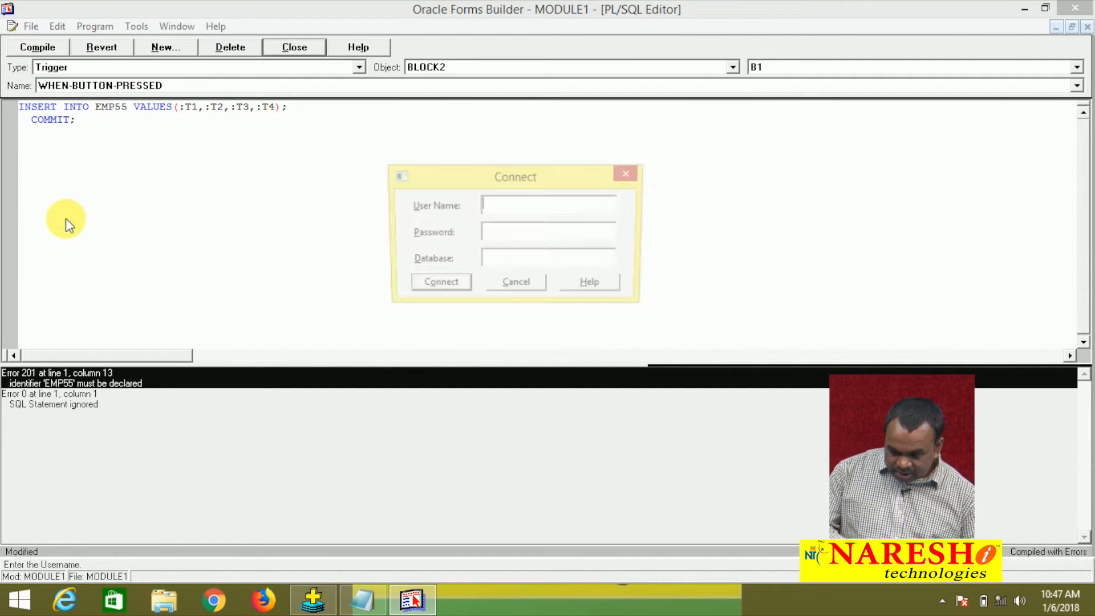
{"action": "type", "text": "SC"}
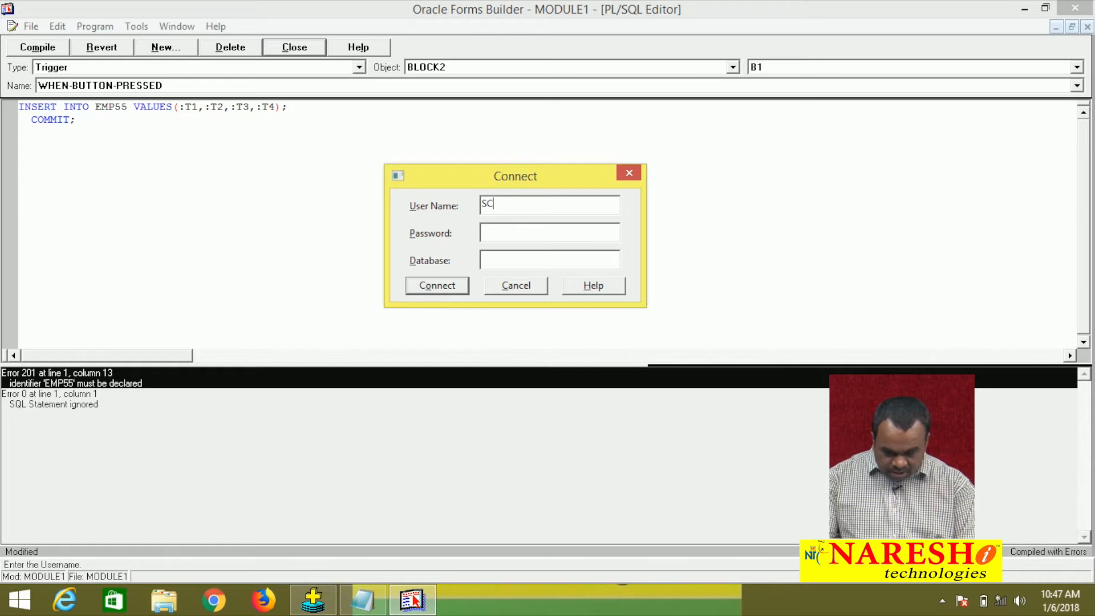
{"action": "type", "text": "OTT/TIGER"}
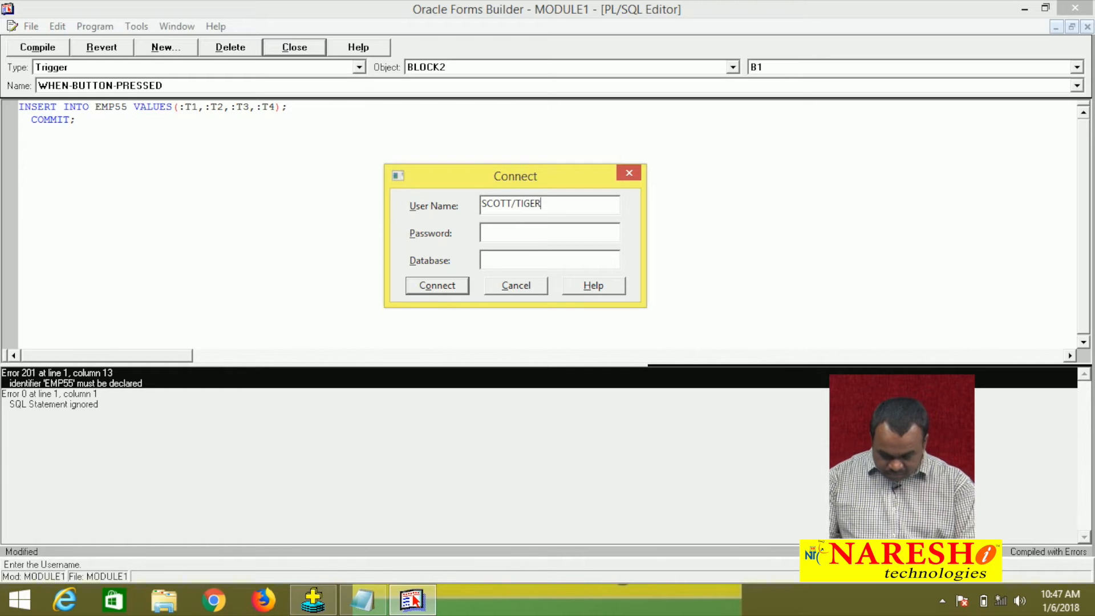
{"action": "type", "text": "@SERVER"}
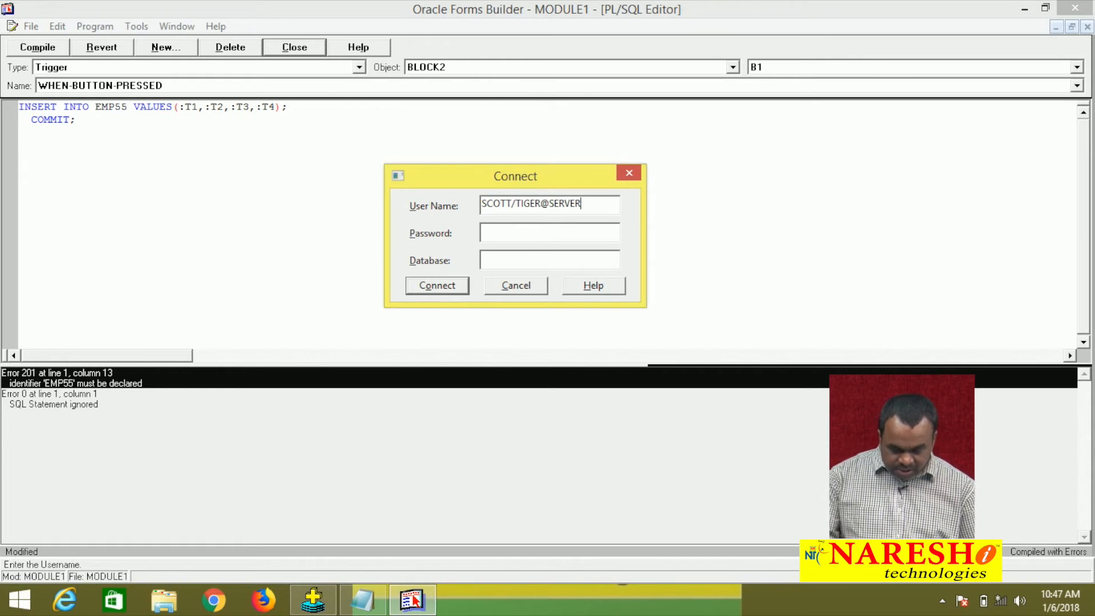
{"action": "left_click", "coordinate": [431, 292]}
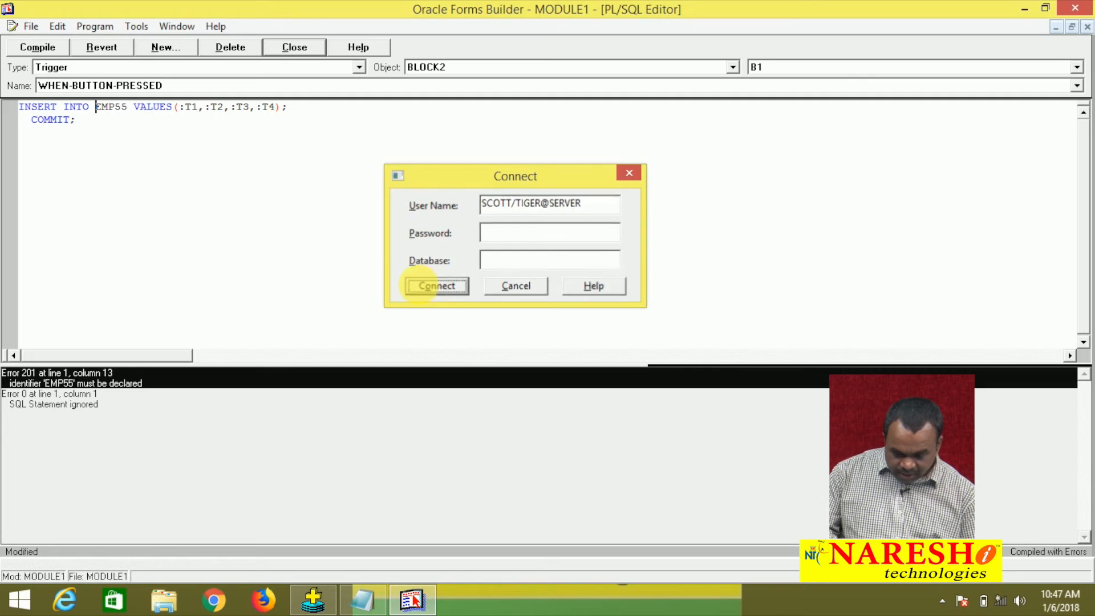
{"action": "left_click", "coordinate": [57, 50]}
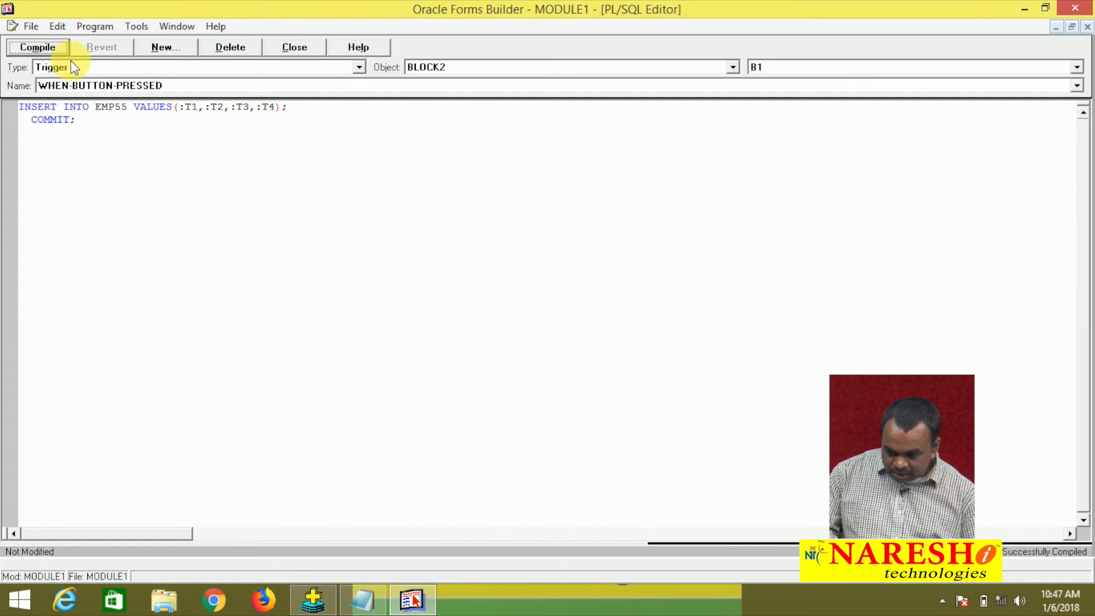
{"action": "left_click", "coordinate": [287, 48]}
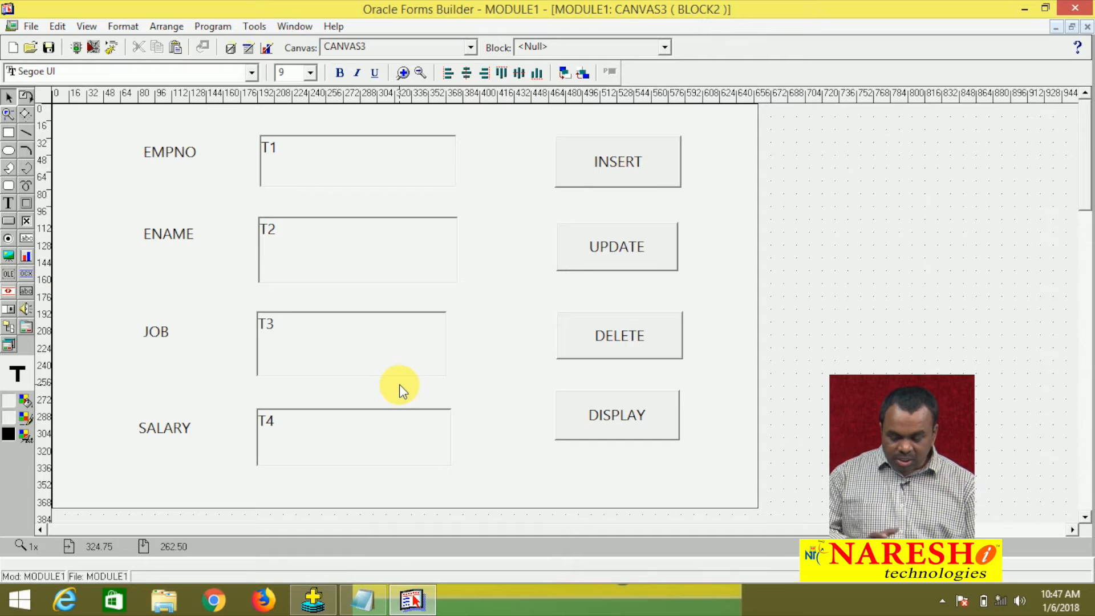
Switch to Notepad and replace the INSERT and COMMIT lines with the statement opening UPDATE EMP55 SET JOB =.
{"action": "left_click", "coordinate": [362, 599]}
{"action": "left_click_drag", "start_coordinate": [38, 289], "coordinate": [208, 323]}
{"action": "type", "text": "UP"}
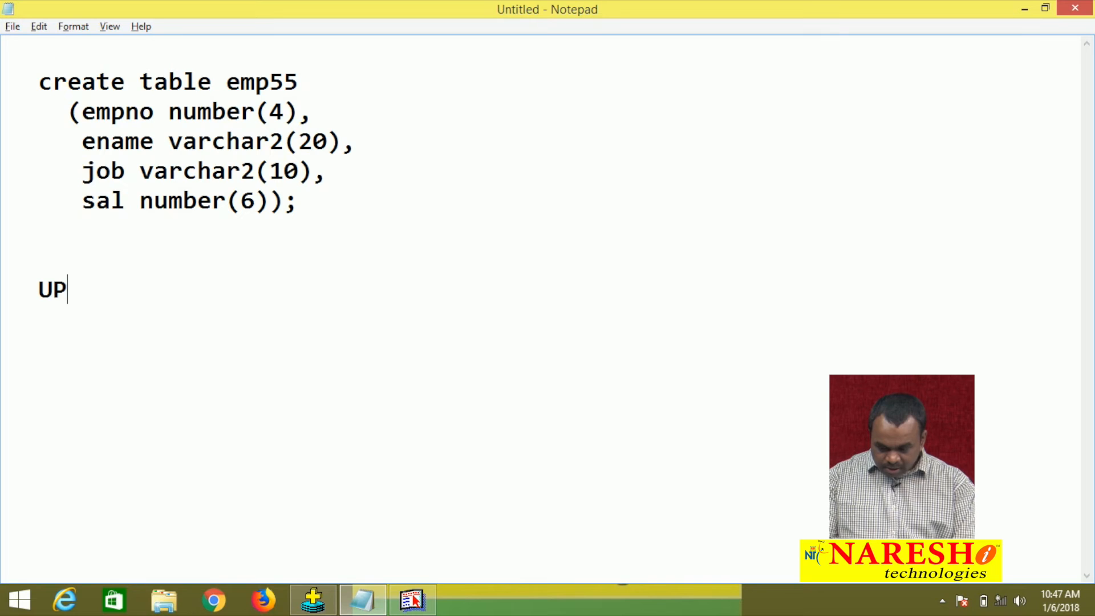
{"action": "type", "text": "DATE EMP"}
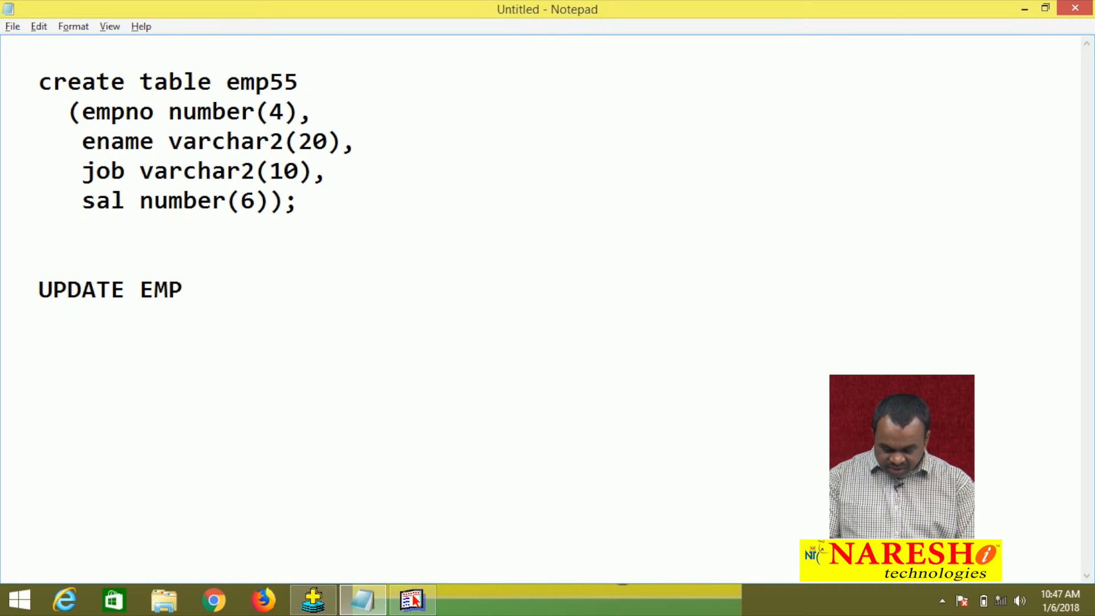
{"action": "type", "text": "55 SET"}
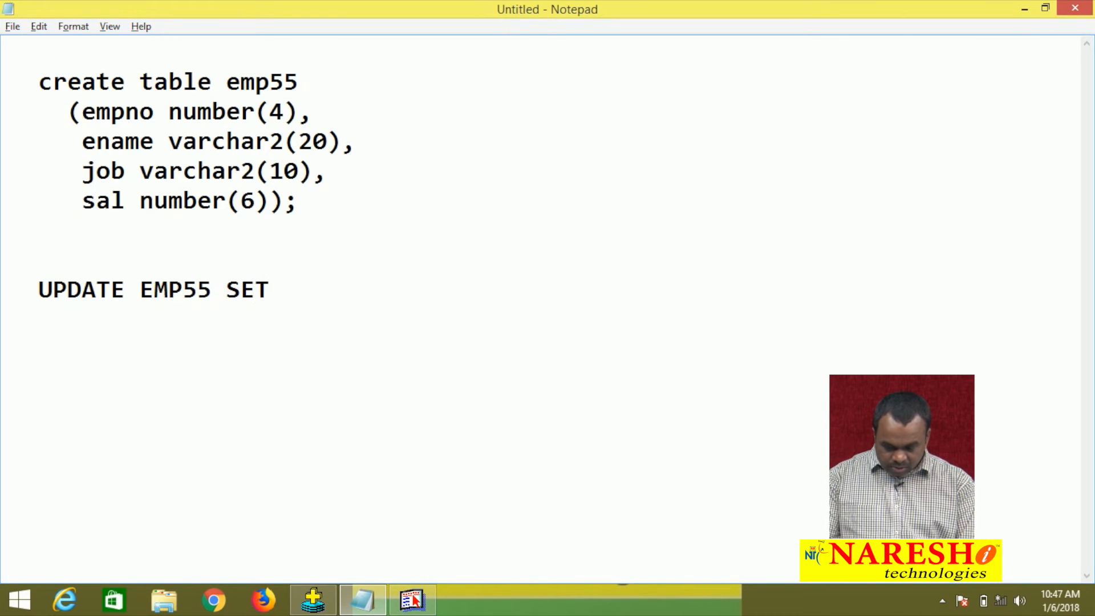
{"action": "type", "text": " JOB ="}
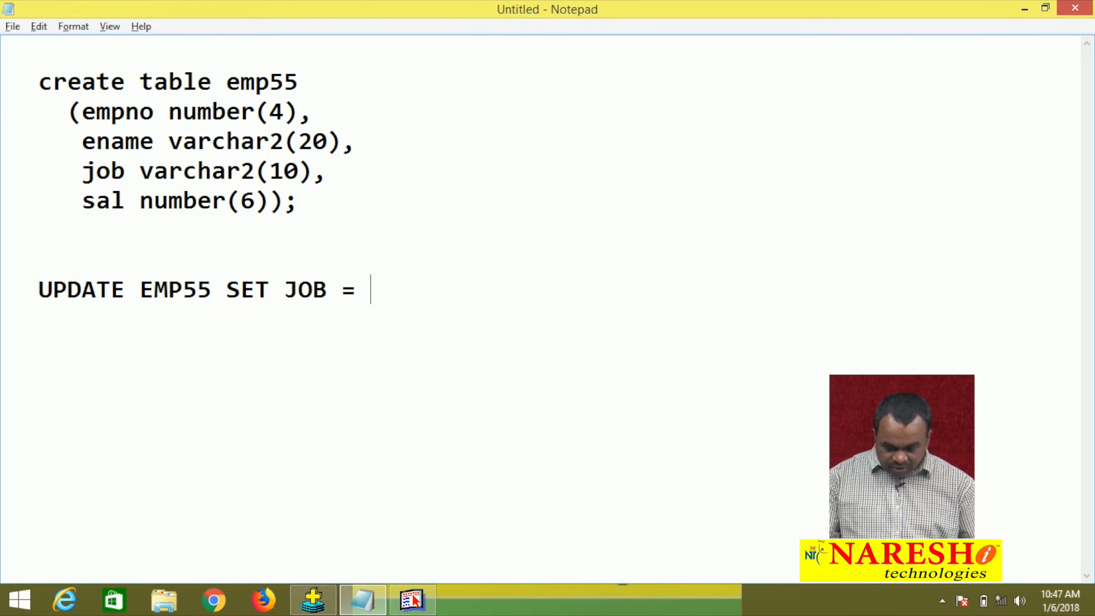
Complete the SET clause with :T3,SAL = :T4, checking the JOB and SALARY item names on the form canvas.
{"action": "key", "text": "alt+Tab"}
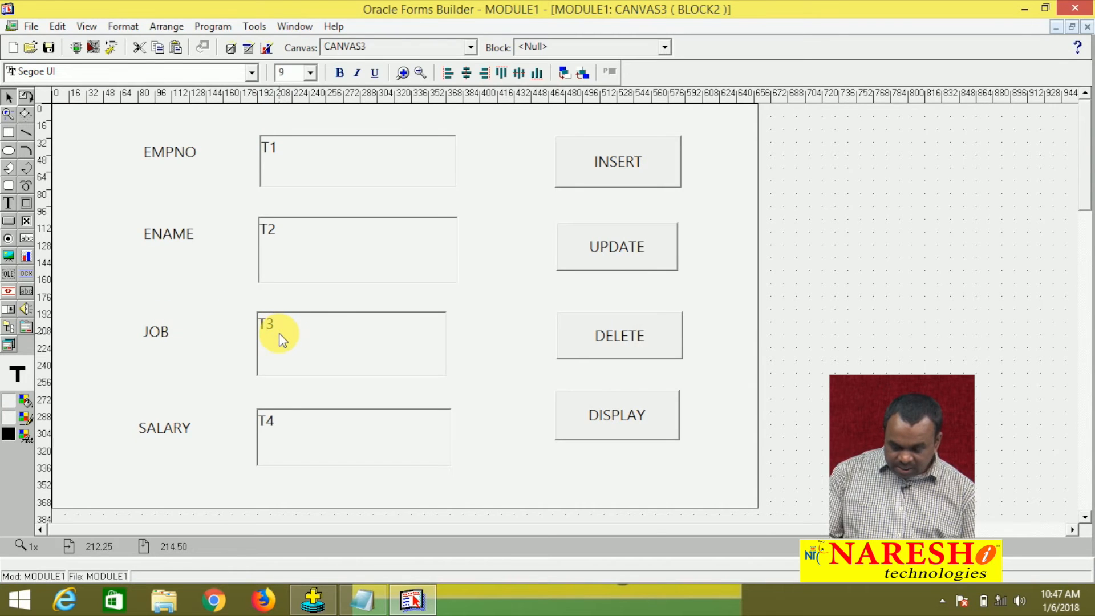
{"action": "key", "text": "alt+Tab"}
{"action": "type", "text": ":"}
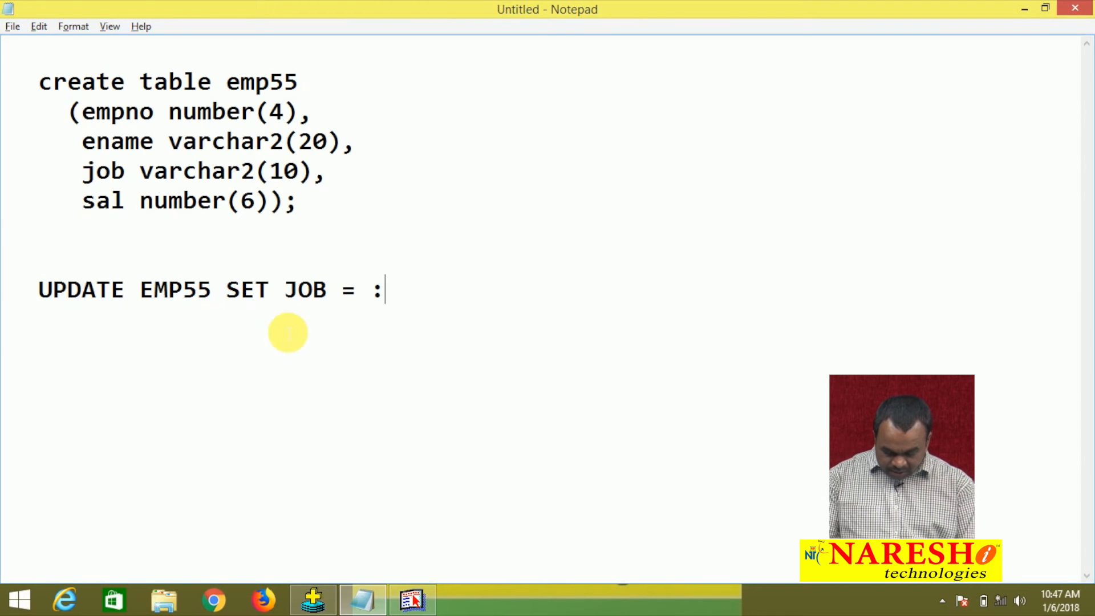
{"action": "type", "text": "T3,"}
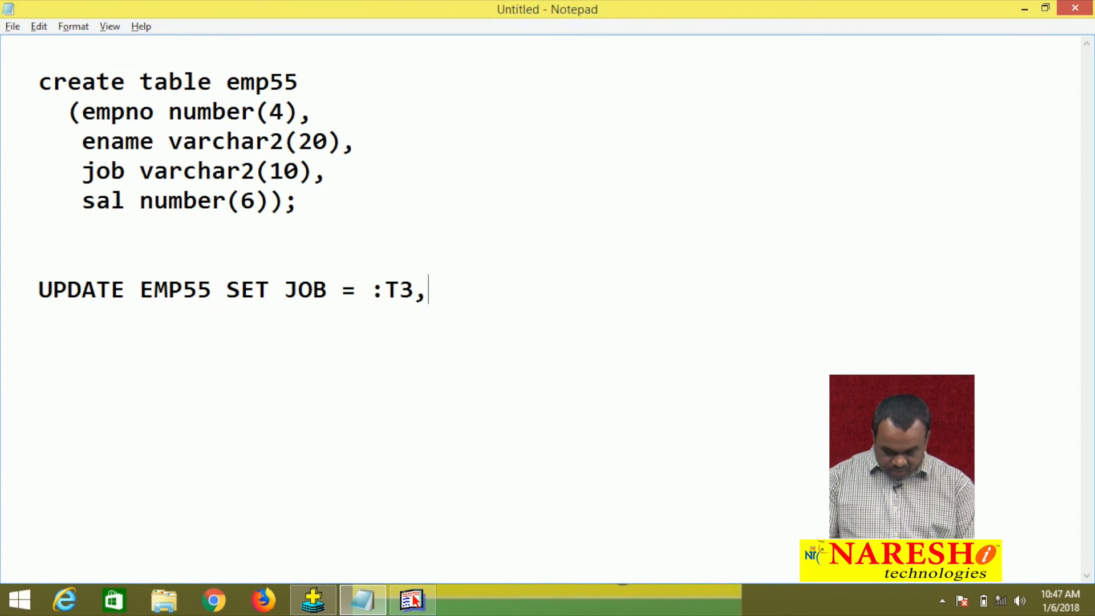
{"action": "type", "text": "SAL = :"}
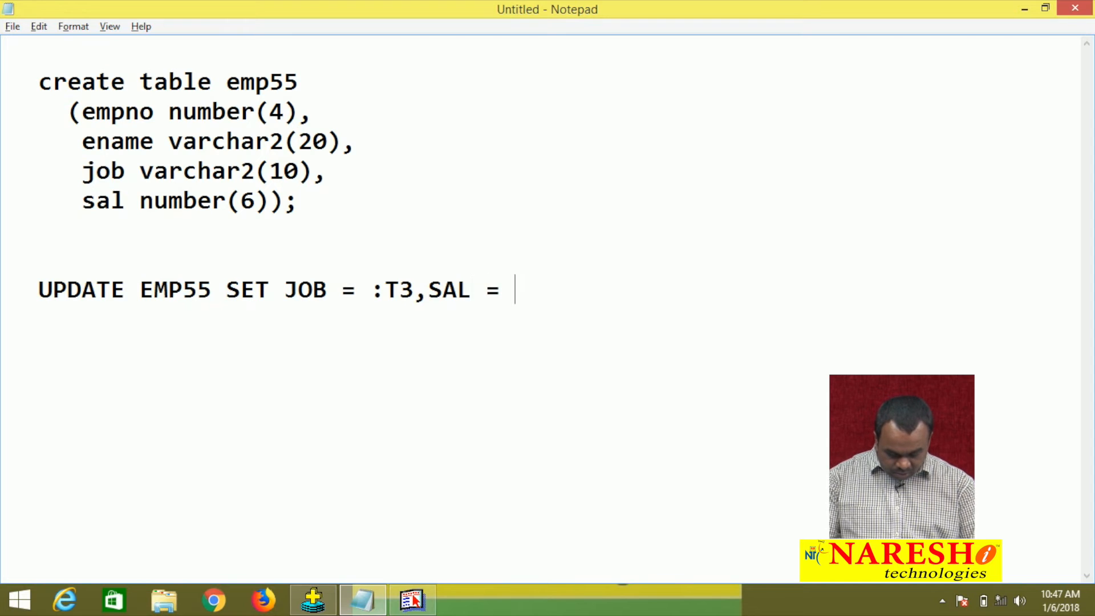
{"action": "key", "text": "alt+Tab"}
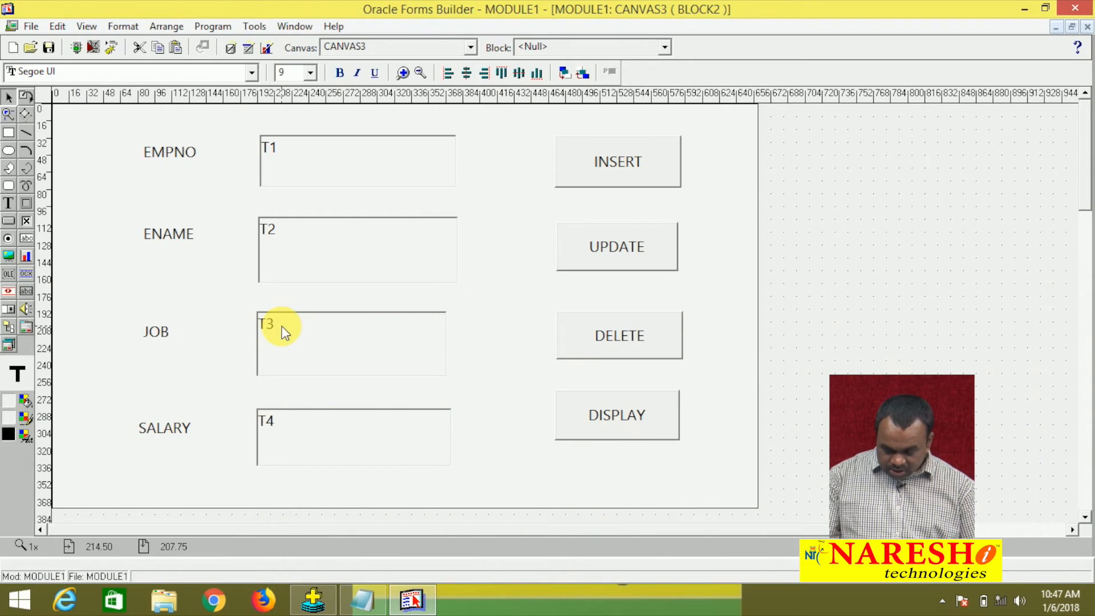
{"action": "key", "text": "alt+Tab"}
{"action": "type", "text": "T4"}
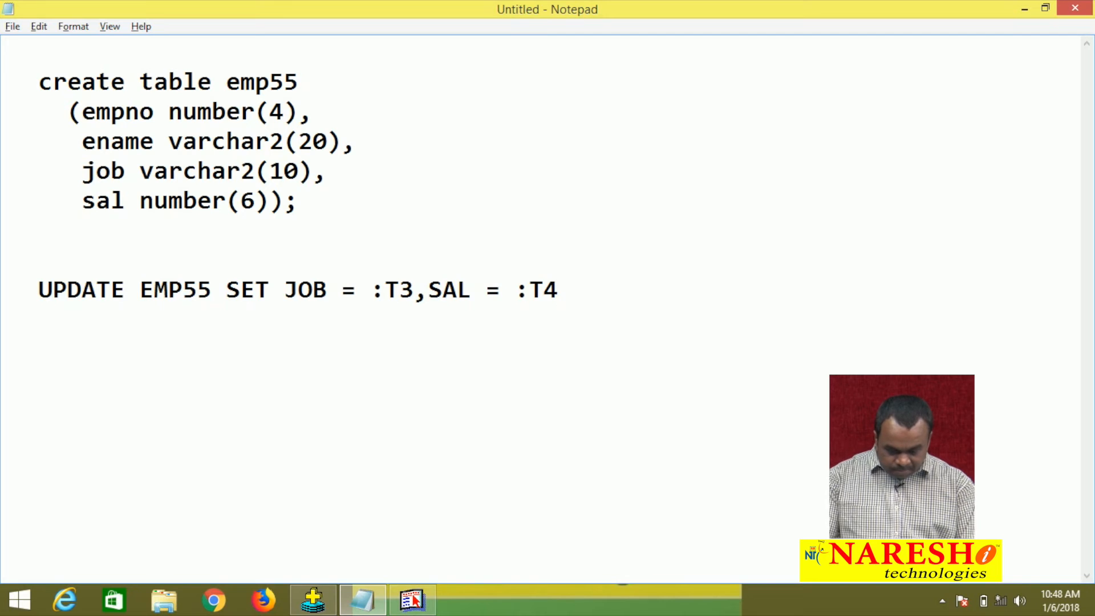
End the UPDATE statement with WHERE EMPNO=:T1; and add COMMIT; on the line below.
{"action": "type", "text": "WHEE E"}
{"action": "key", "text": "BackSpace"}
{"action": "key", "text": "BackSpace"}
{"action": "key", "text": "BackSpace"}
{"action": "type", "text": "RE EMPNO=:T"}
{"action": "type", "text": ";"}
{"action": "key", "text": "Return"}
{"action": "type", "text": "COMMIT"}
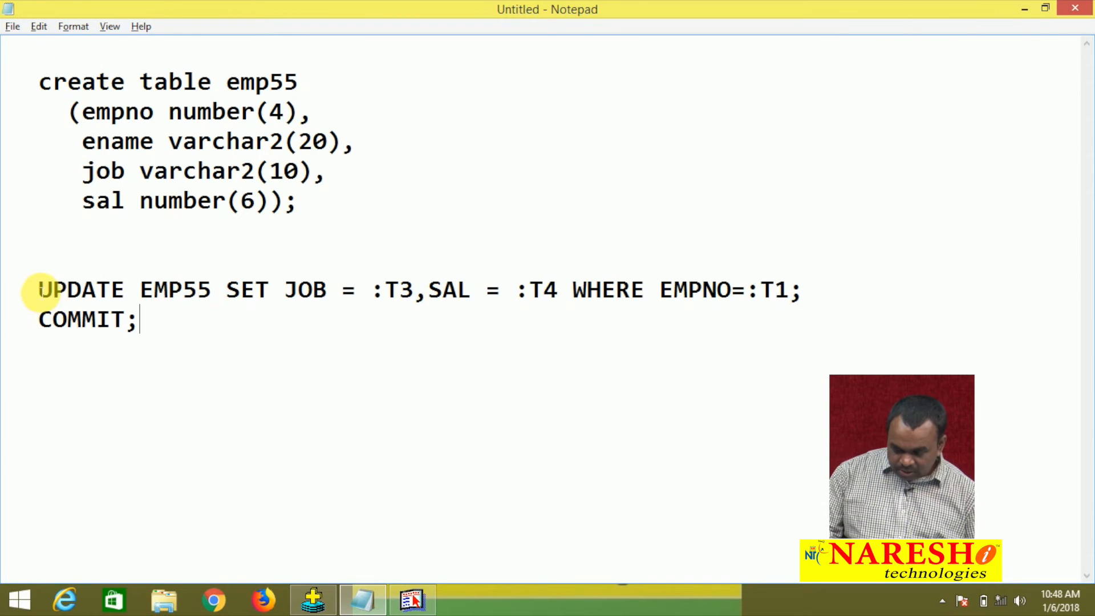
Copy the UPDATE and COMMIT lines and switch back to the form canvas in Oracle Forms Builder.
{"action": "left_click_drag", "start_coordinate": [39, 290], "coordinate": [166, 325]}
{"action": "right_click", "coordinate": [129, 315]}
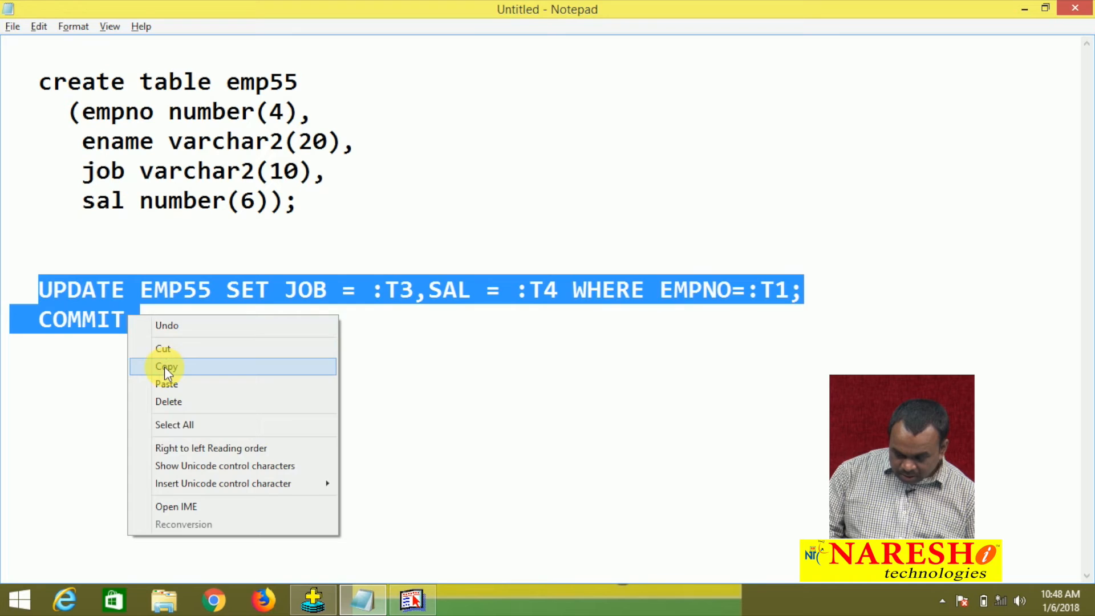
{"action": "left_click", "coordinate": [164, 367]}
{"action": "key", "text": "alt+Tab"}
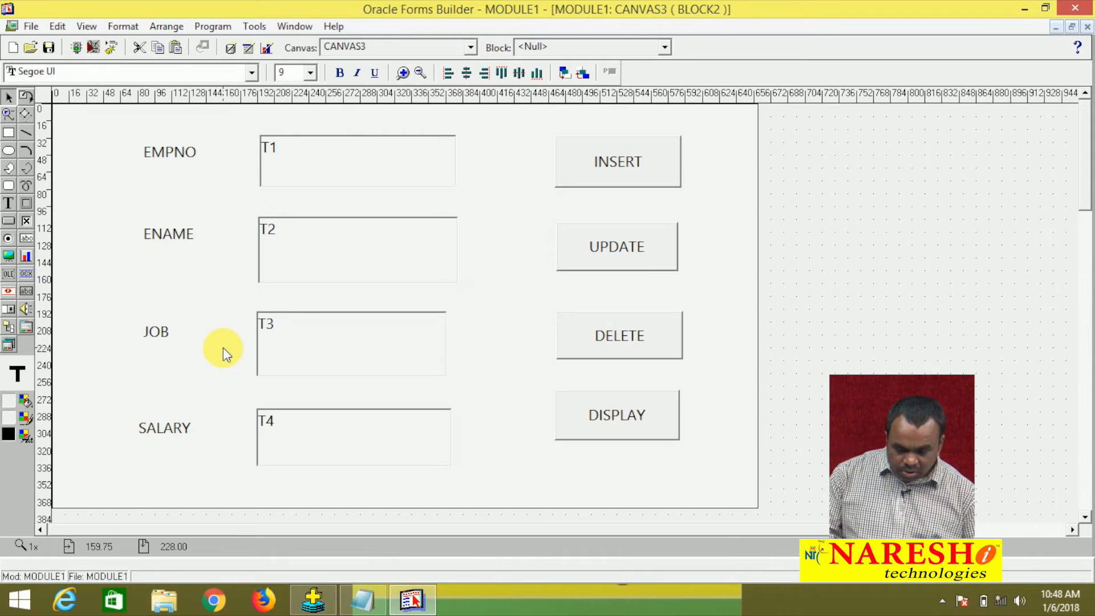
Create a WHEN-BUTTON-PRESSED trigger for the UPDATE button.
{"action": "right_click", "coordinate": [625, 258]}
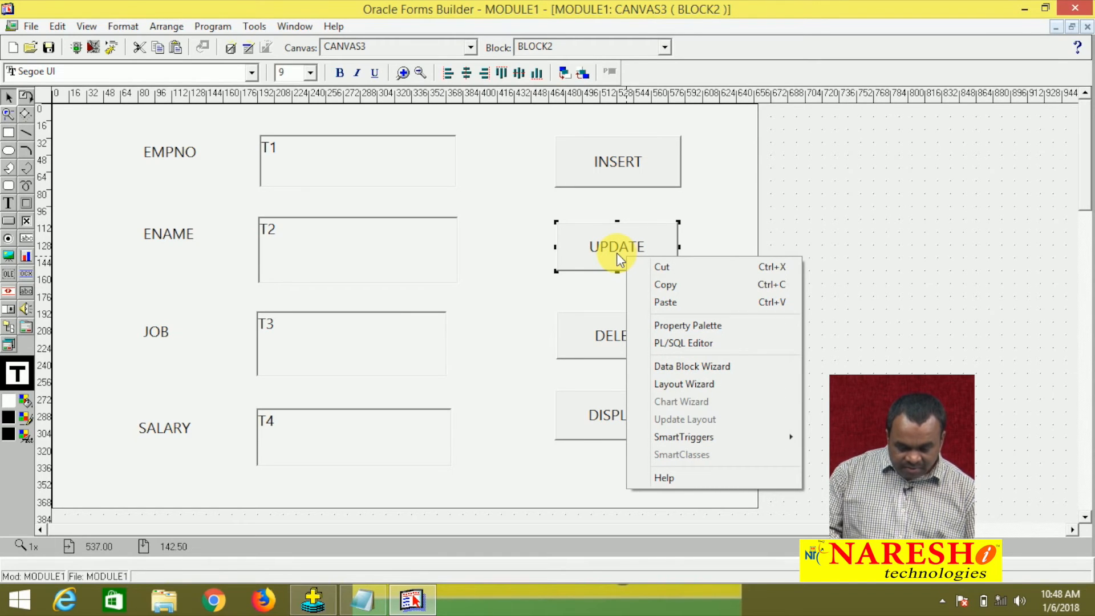
{"action": "left_click", "coordinate": [682, 342]}
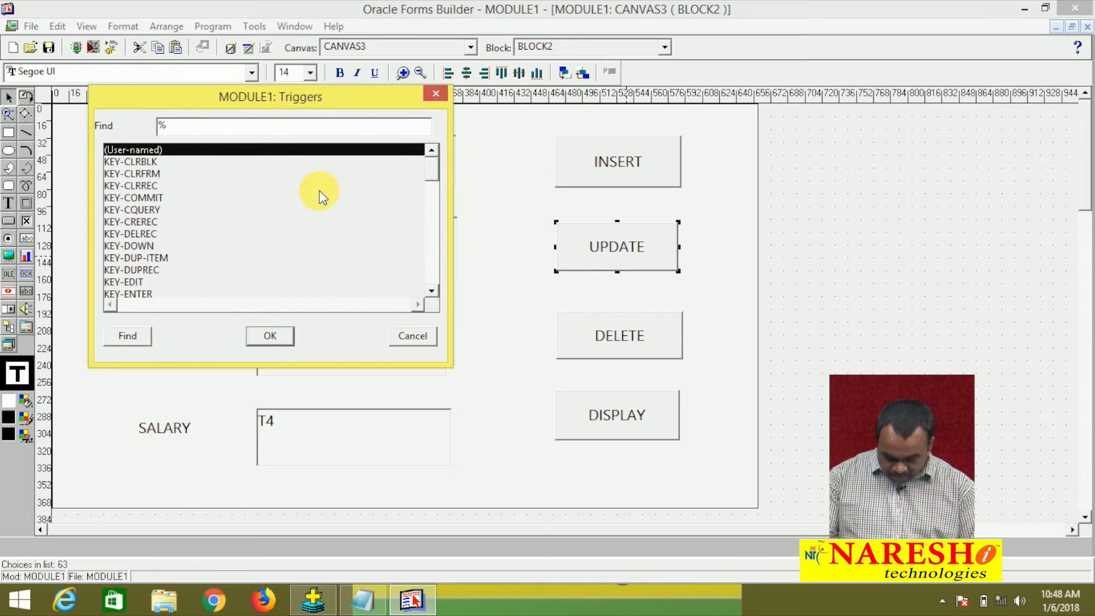
{"action": "type", "text": "wHEN-bUTTON-PRESSED"}
{"action": "key", "text": "Return"}
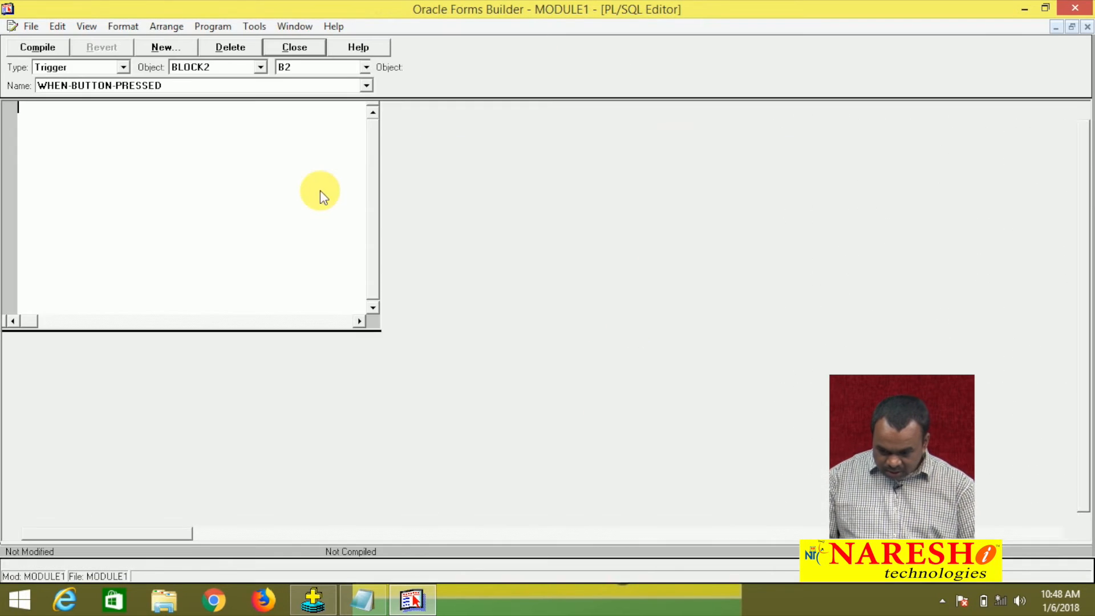
Paste the UPDATE and COMMIT code into the UPDATE button's trigger, compile it, and return to the maximized form canvas.
{"action": "key", "text": "ctrl+v"}
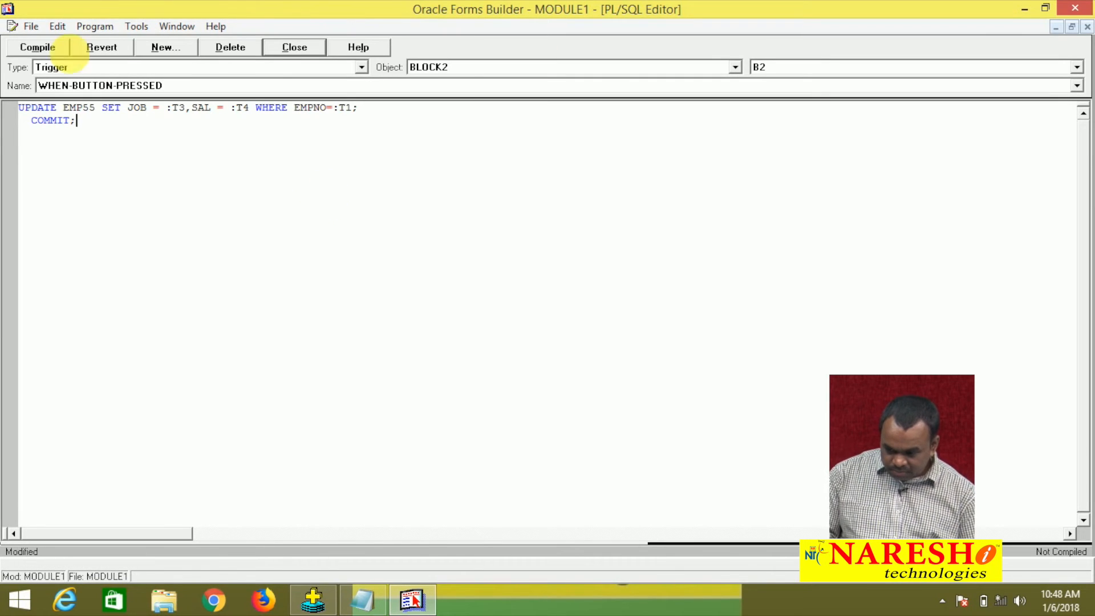
{"action": "left_click", "coordinate": [35, 42]}
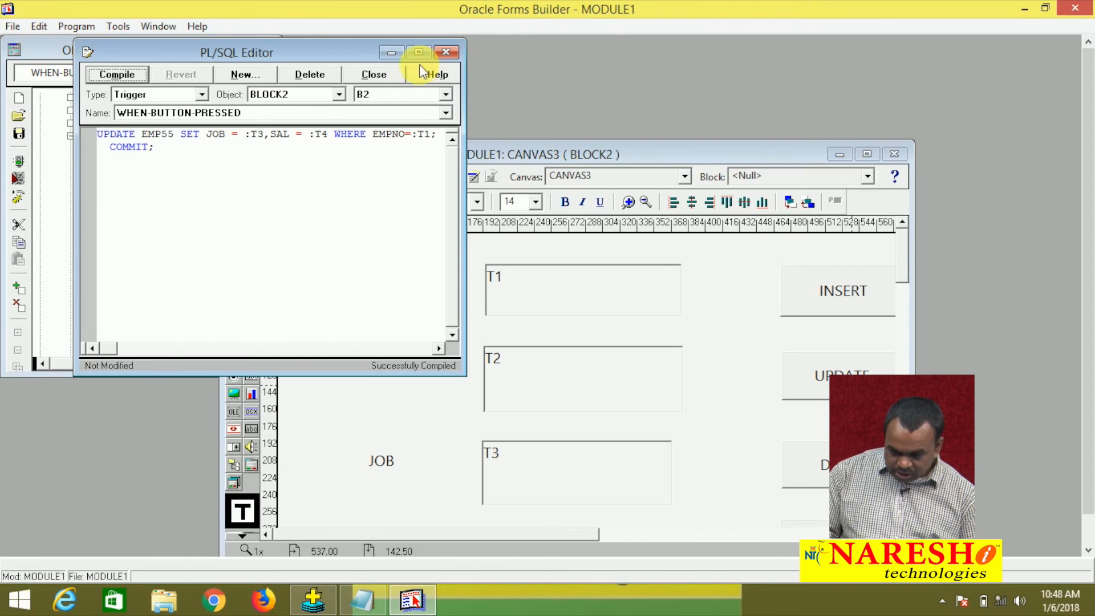
{"action": "left_click", "coordinate": [374, 75]}
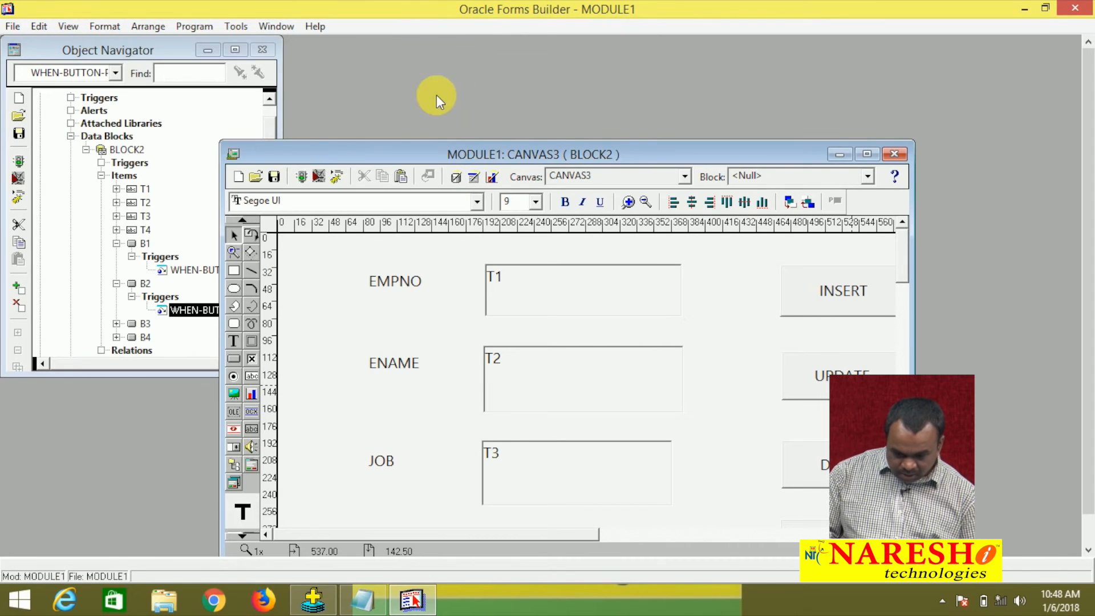
{"action": "double_click", "coordinate": [533, 159]}
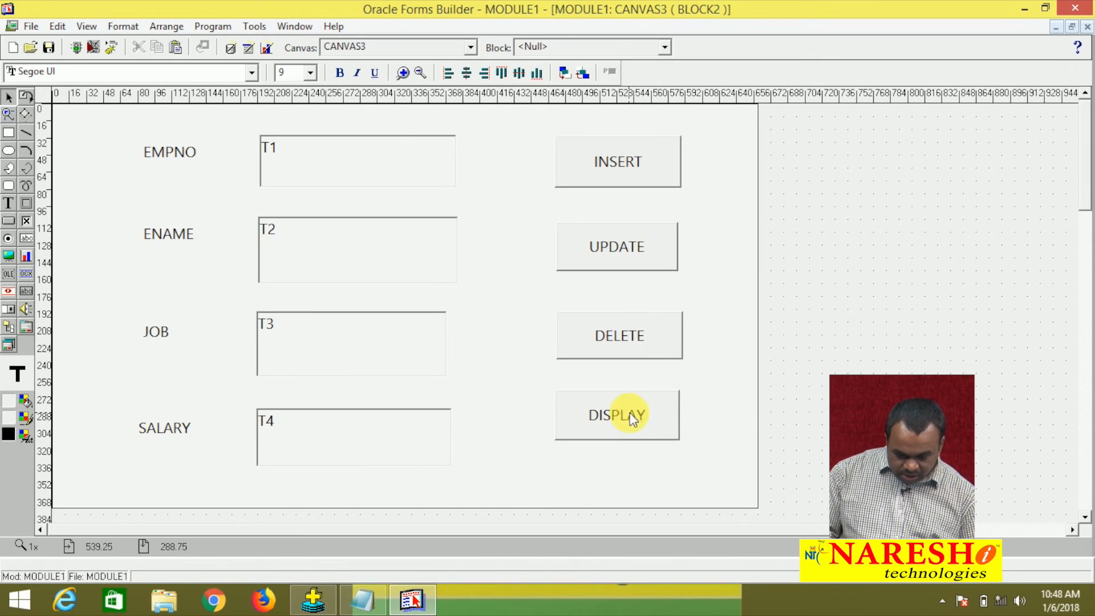
Switch to Notepad and replace the UPDATE code with DELETE FROM EMP55 WHERE EMPNO=:T1;.
{"action": "left_click", "coordinate": [628, 337]}
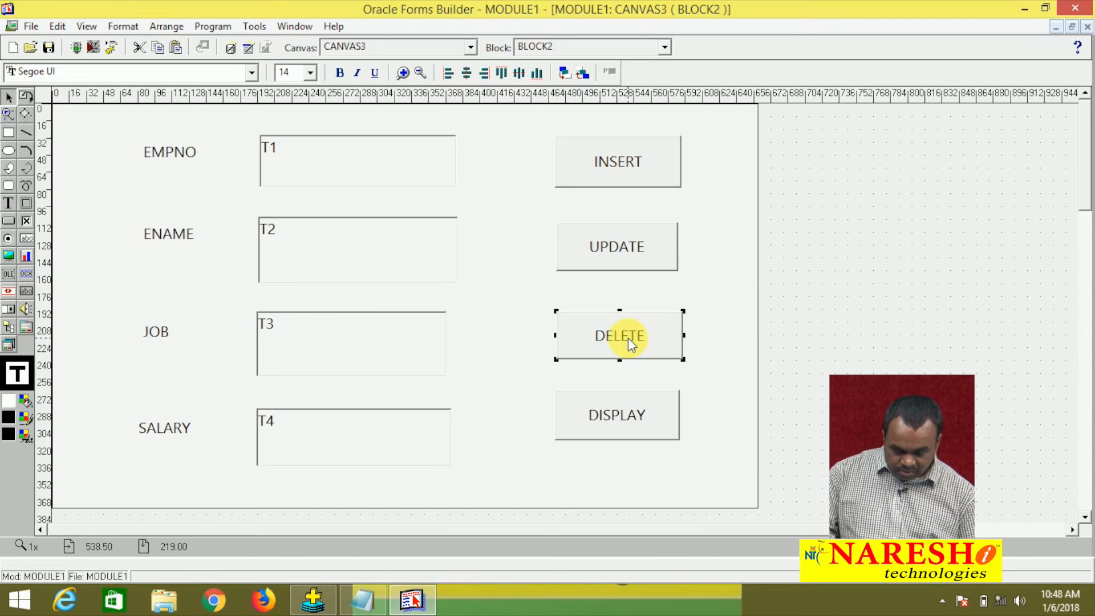
{"action": "left_click", "coordinate": [363, 596]}
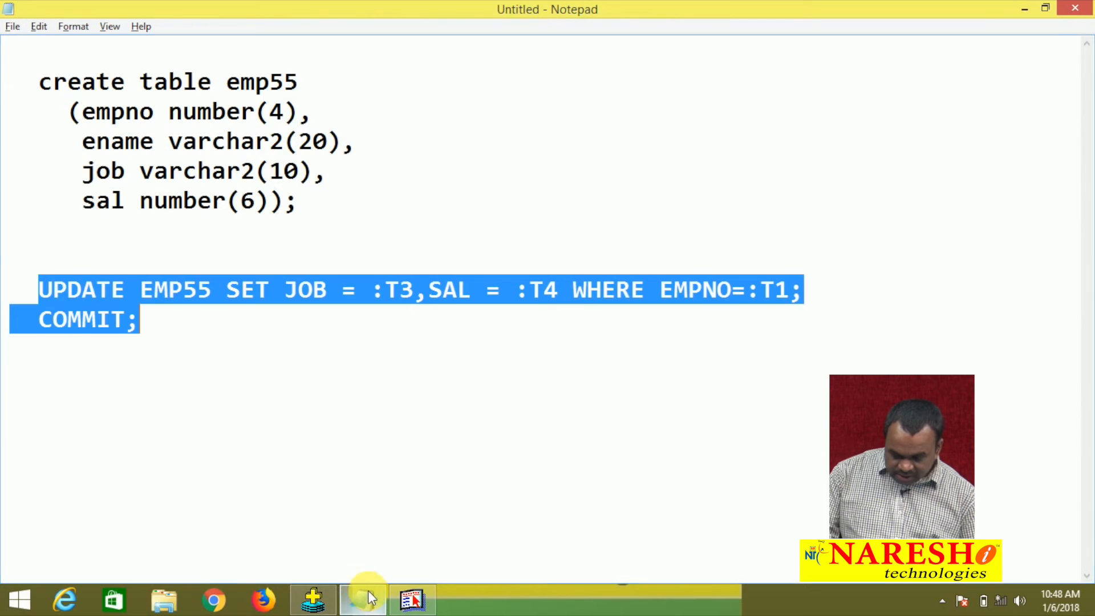
{"action": "type", "text": "DELET"}
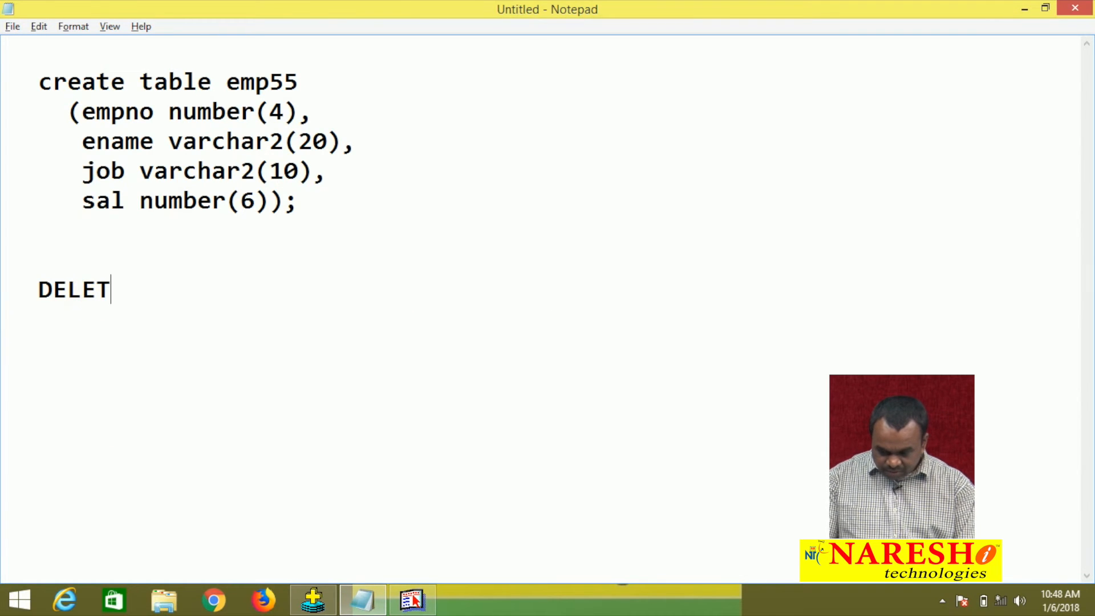
{"action": "type", "text": "E FROM EMP55 "}
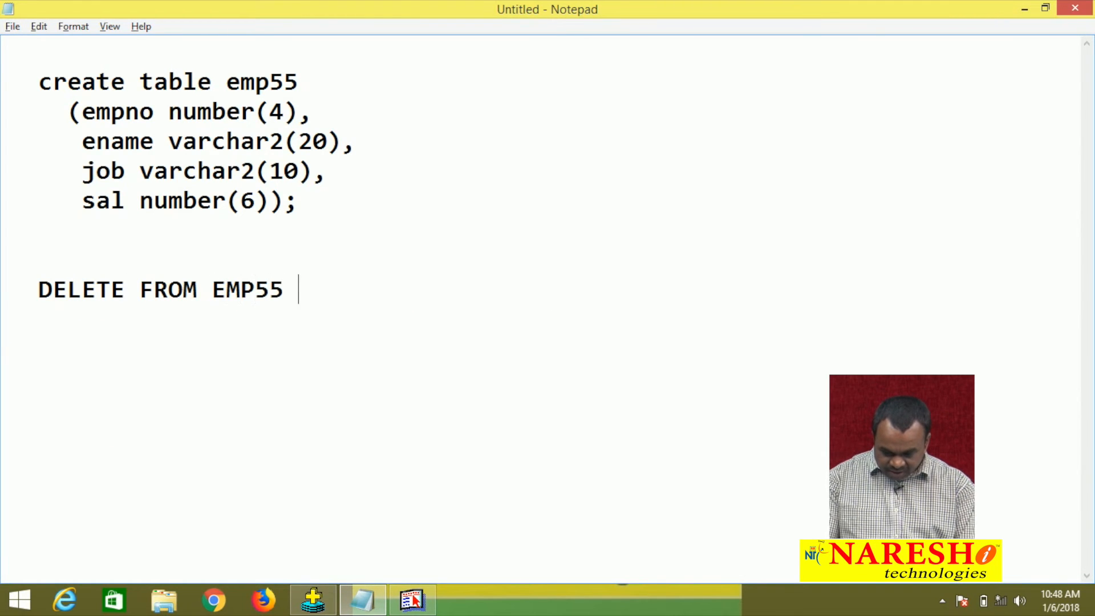
{"action": "type", "text": "WHERE EMPNO=:T1;"}
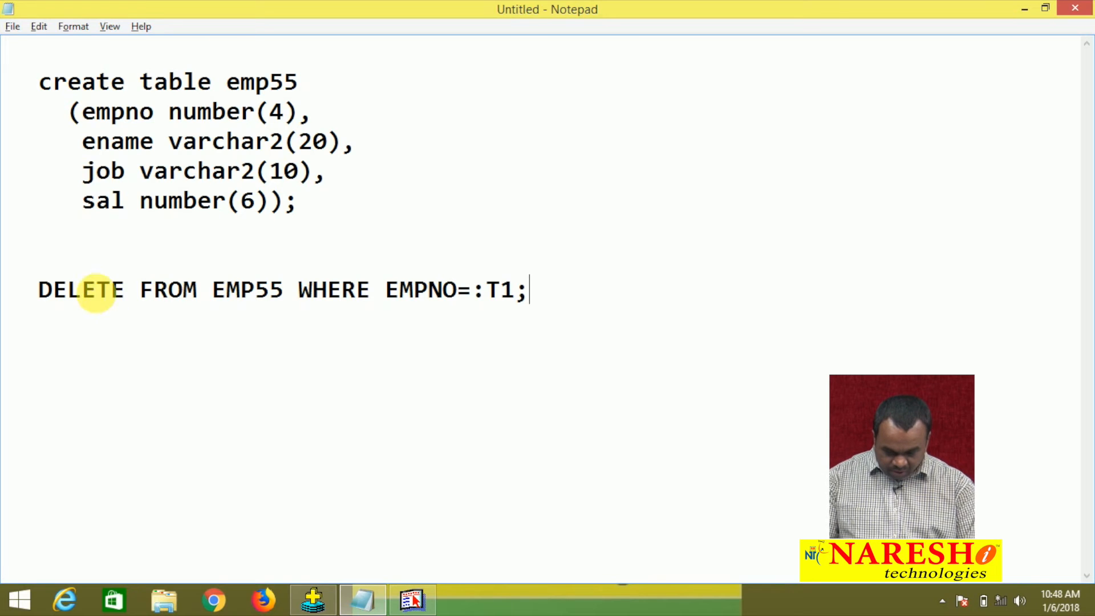
Check the EMPNO item name on the form canvas, and add COMMIT; on the line below the DELETE statement in Notepad.
{"action": "key", "text": "alt+Tab"}
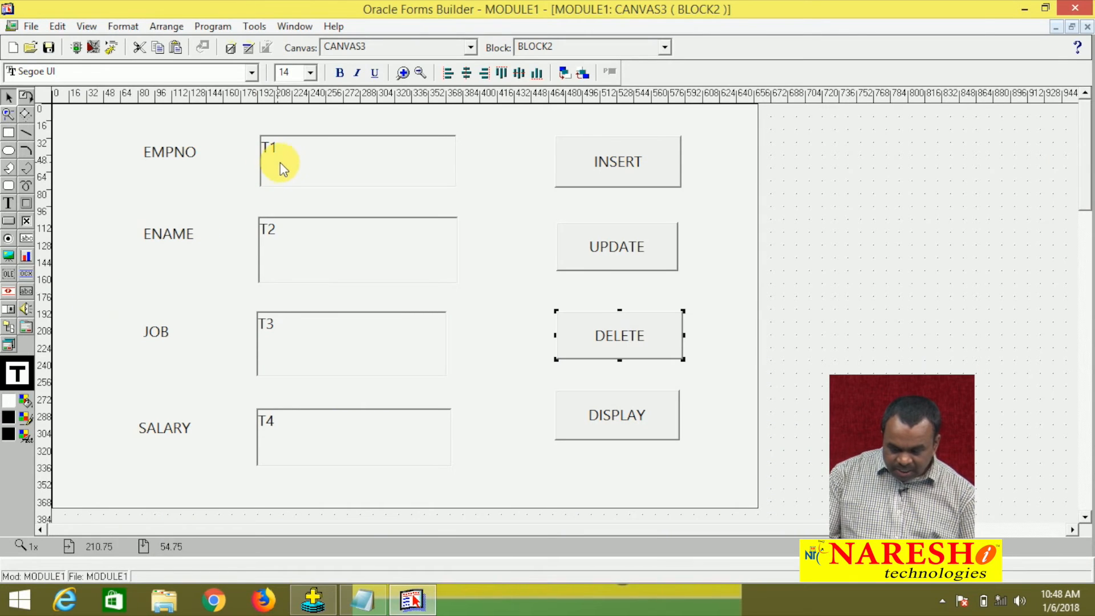
{"action": "key", "text": "alt+Tab"}
{"action": "key", "text": "Return"}
{"action": "type", "text": "COMMIT;"}
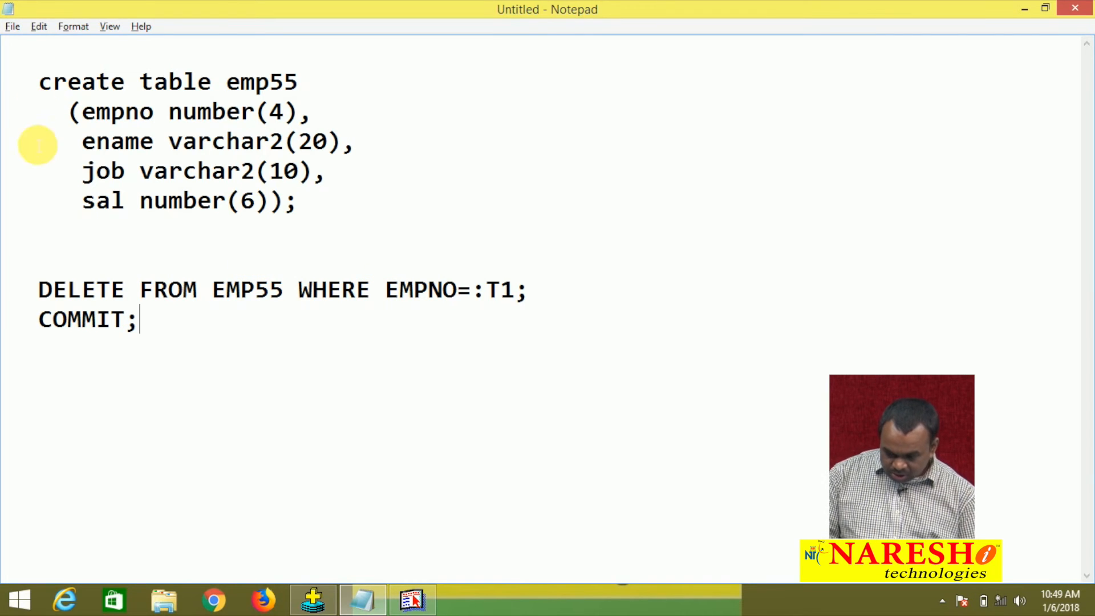
Copy the DELETE and COMMIT lines and switch back to the form canvas in Oracle Forms Builder.
{"action": "left_click_drag", "start_coordinate": [25, 288], "coordinate": [141, 332]}
{"action": "right_click", "coordinate": [109, 313]}
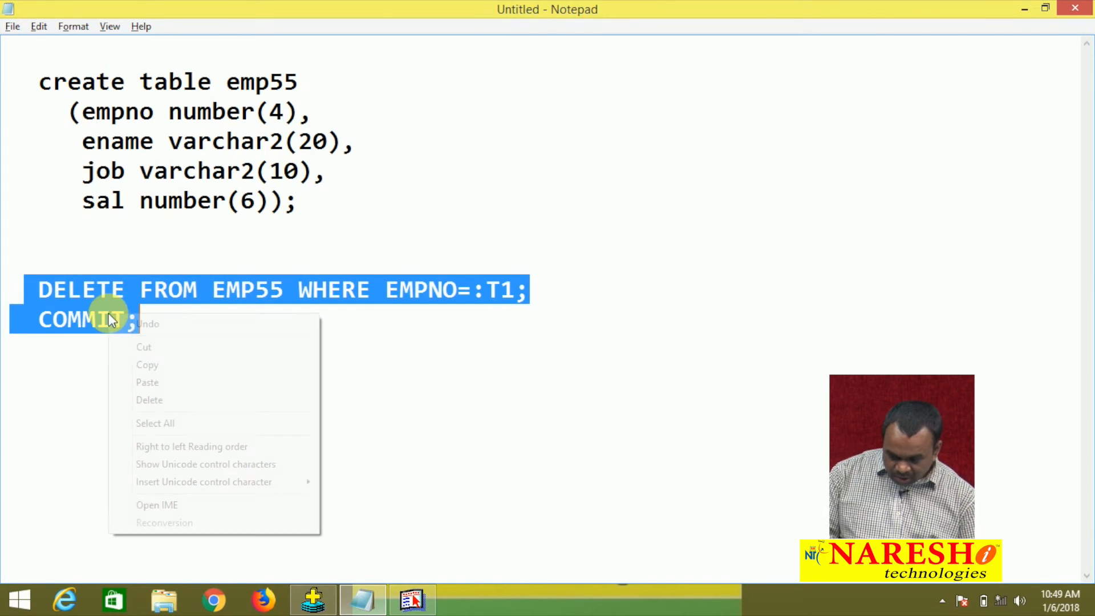
{"action": "left_click", "coordinate": [148, 364]}
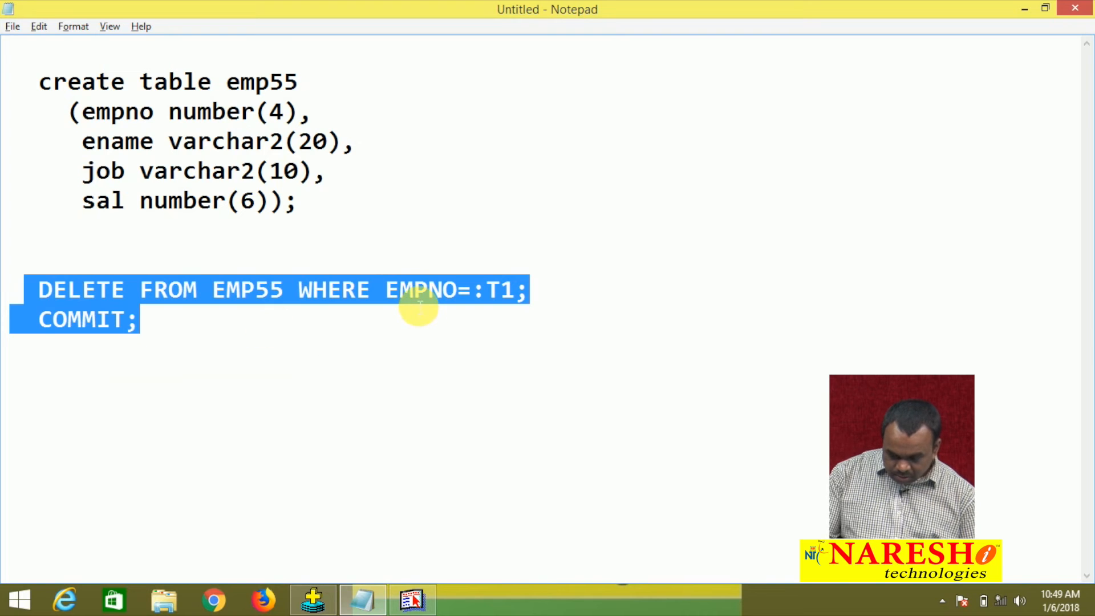
{"action": "key", "text": "alt+Tab"}
Create a WHEN-BUTTON-PRESSED trigger for the DELETE button.
{"action": "right_click", "coordinate": [672, 322]}
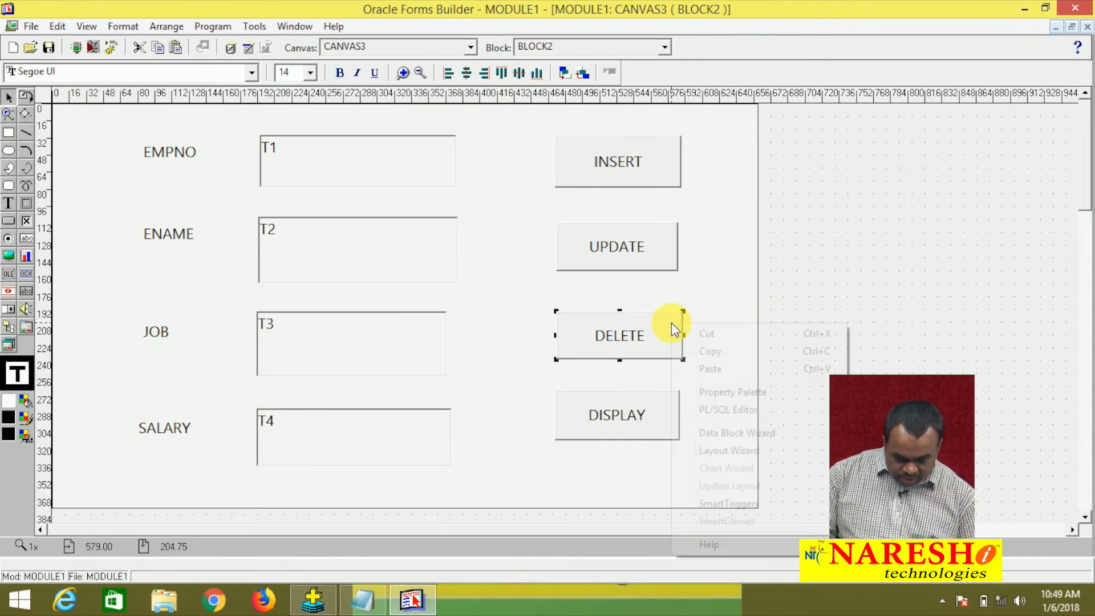
{"action": "left_click", "coordinate": [705, 412]}
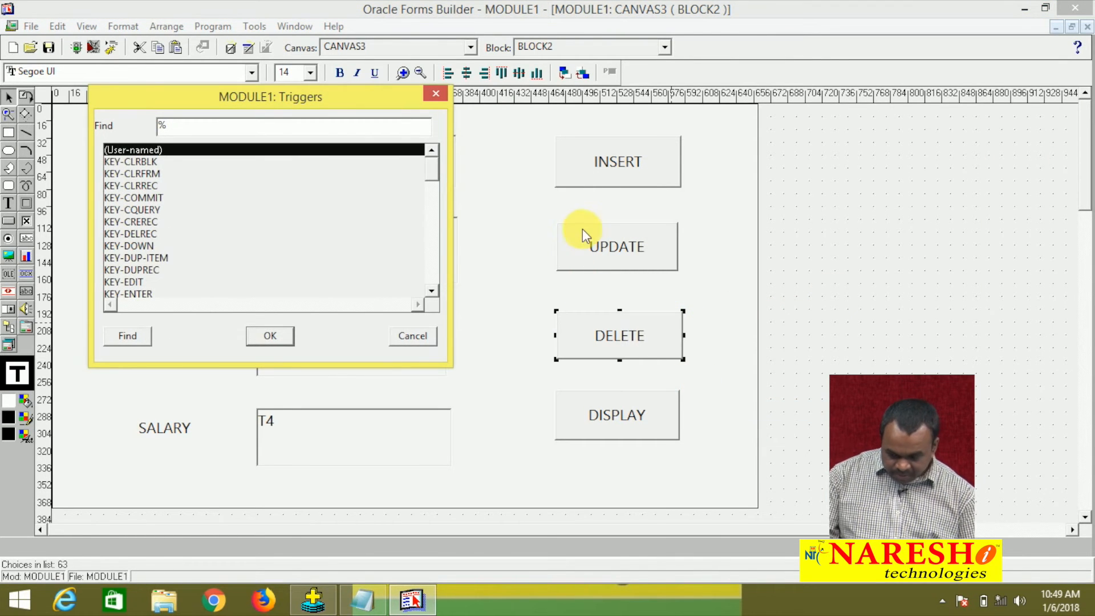
{"action": "type", "text": "when-bu"}
{"action": "key", "text": "Return"}
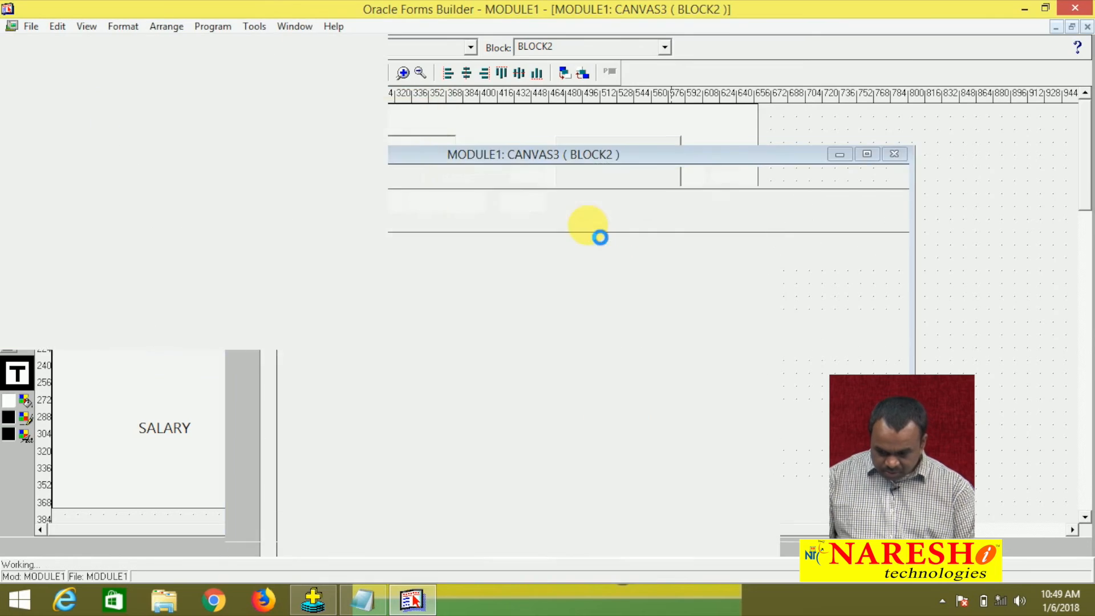
Paste the DELETE and COMMIT code into the DELETE button's trigger, compile it, and close the code editor.
{"action": "key", "text": "ctrl+v"}
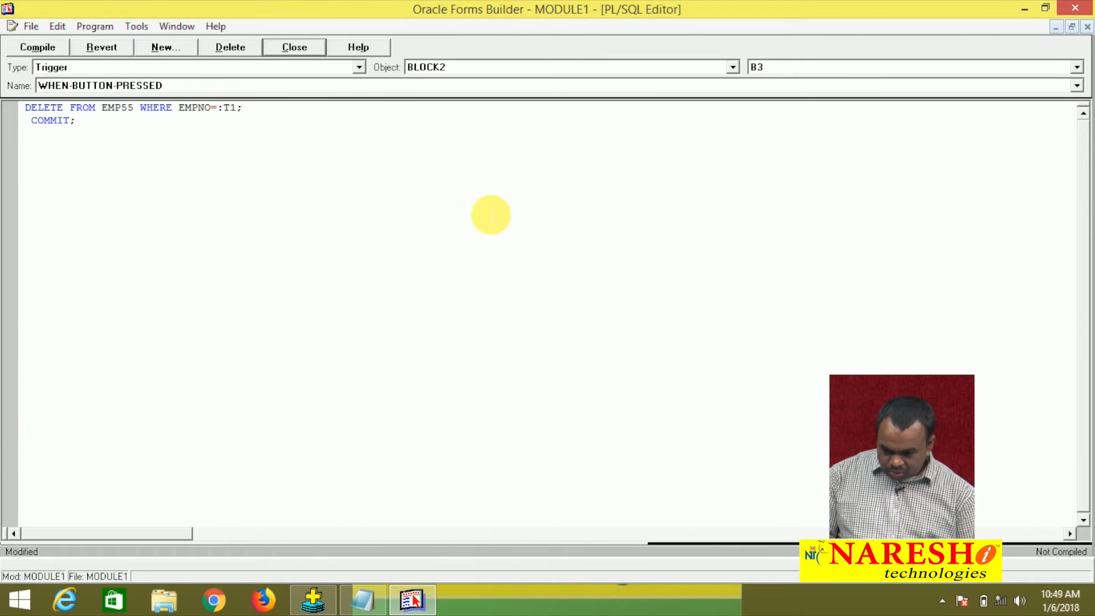
{"action": "left_click", "coordinate": [37, 42]}
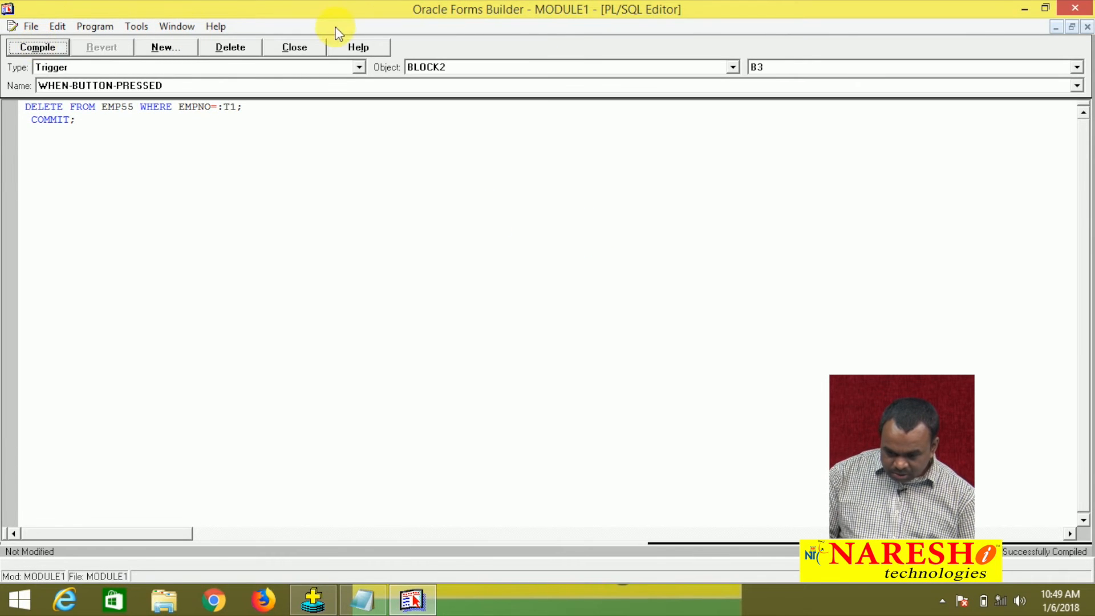
{"action": "left_click", "coordinate": [300, 48]}
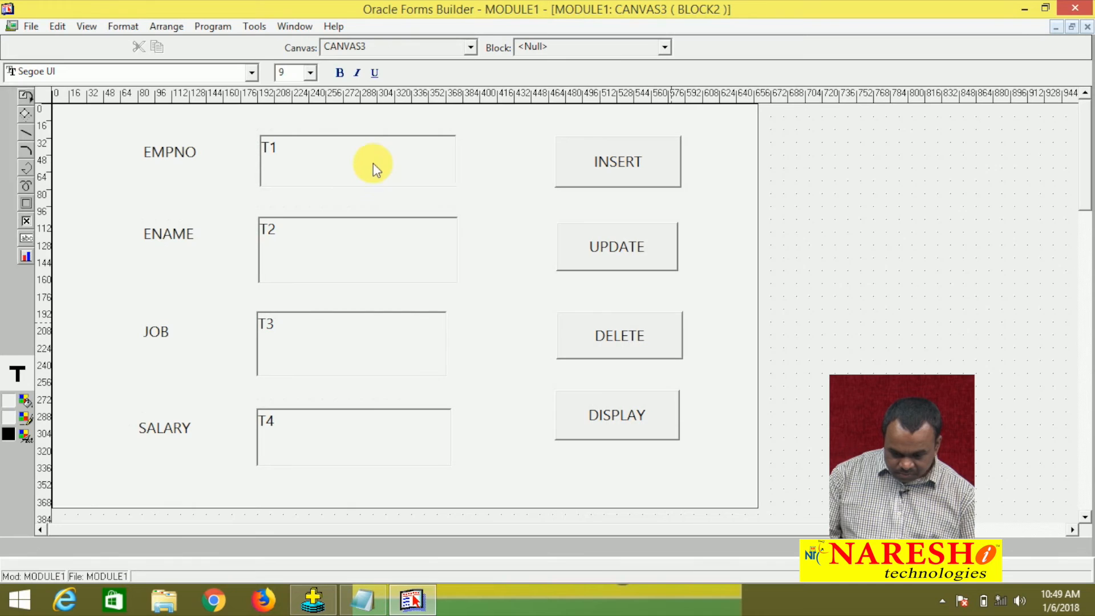
Switch to Notepad and replace the DELETE code with SELECT ENAME,JOB,SAL INTO :T2,:T3,:T4.
{"action": "left_click", "coordinate": [606, 412]}
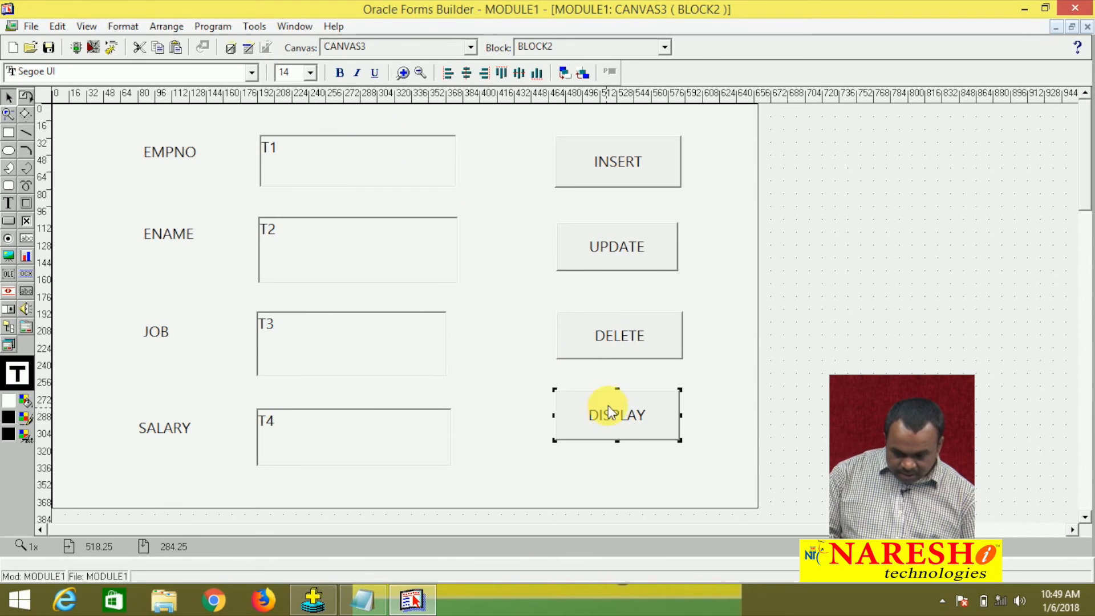
{"action": "left_click", "coordinate": [322, 162]}
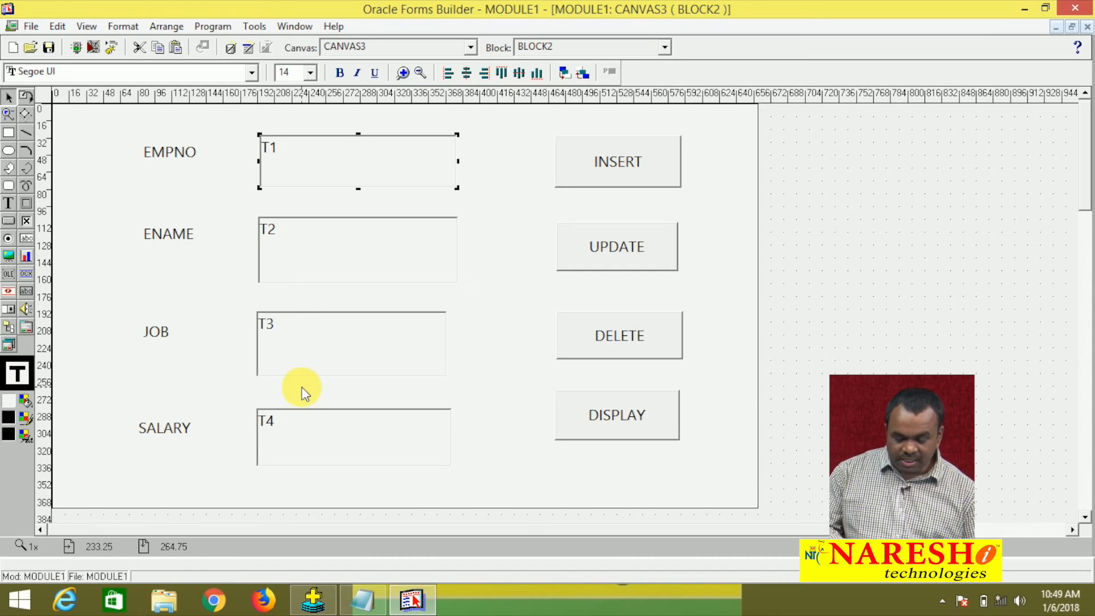
{"action": "left_click", "coordinate": [381, 608]}
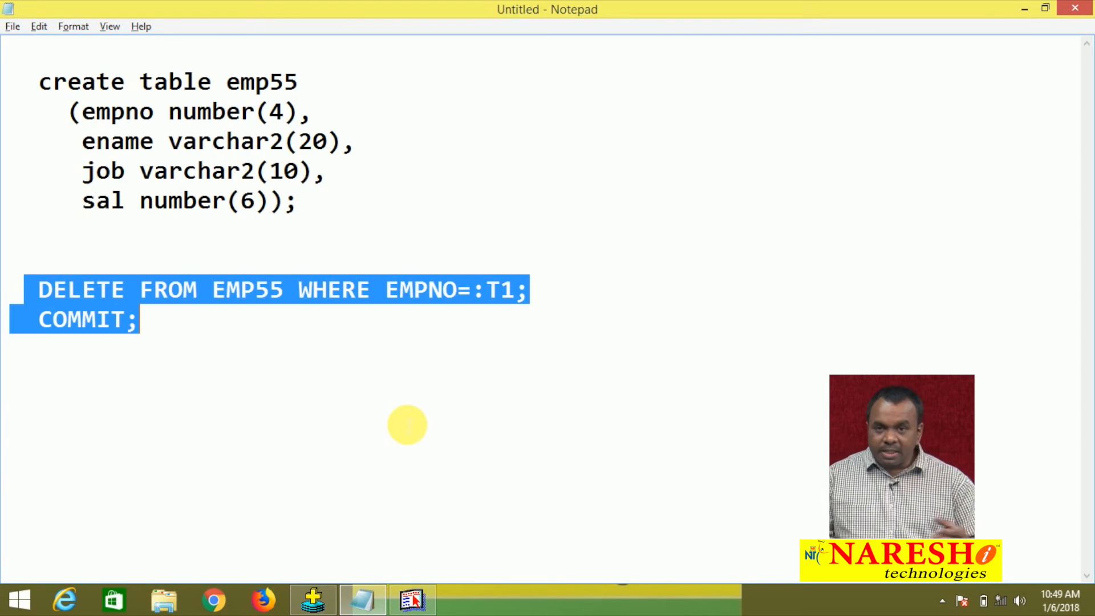
{"action": "key", "text": "BackSpace"}
{"action": "type", "text": "SE"}
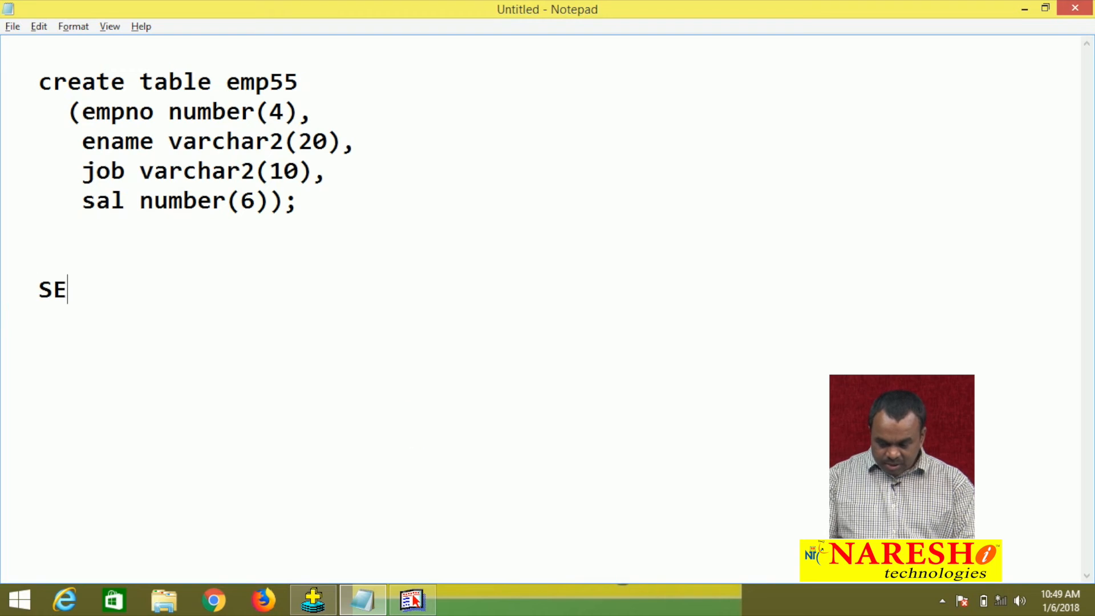
{"action": "type", "text": "LECT ENAME"}
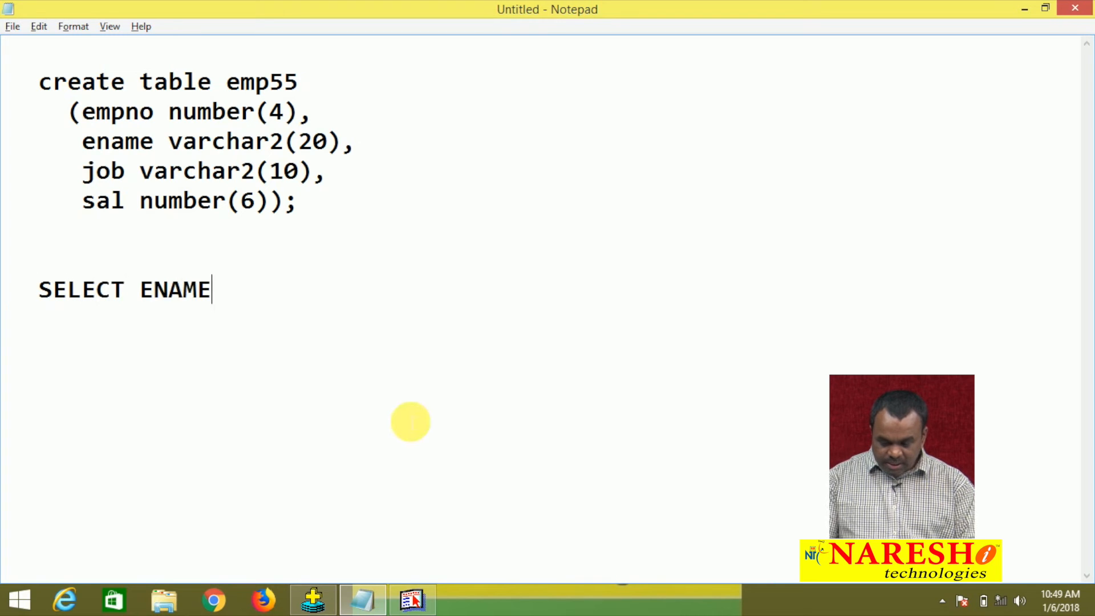
{"action": "type", "text": ",JOB,SAL"}
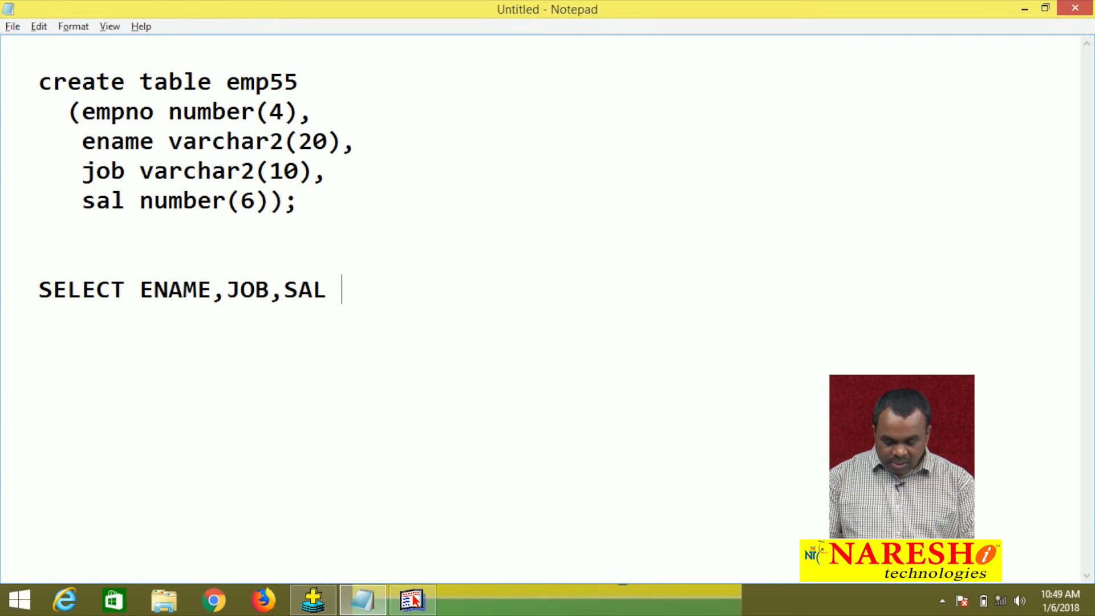
{"action": "type", "text": " INTO :"}
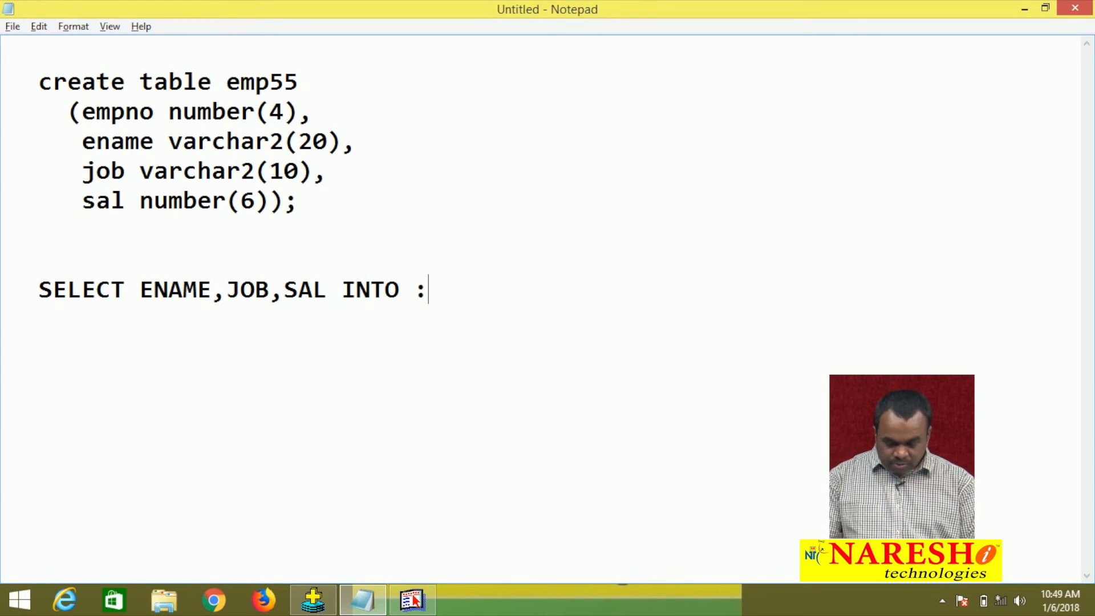
{"action": "type", "text": "T2,:T3,:T4 "}
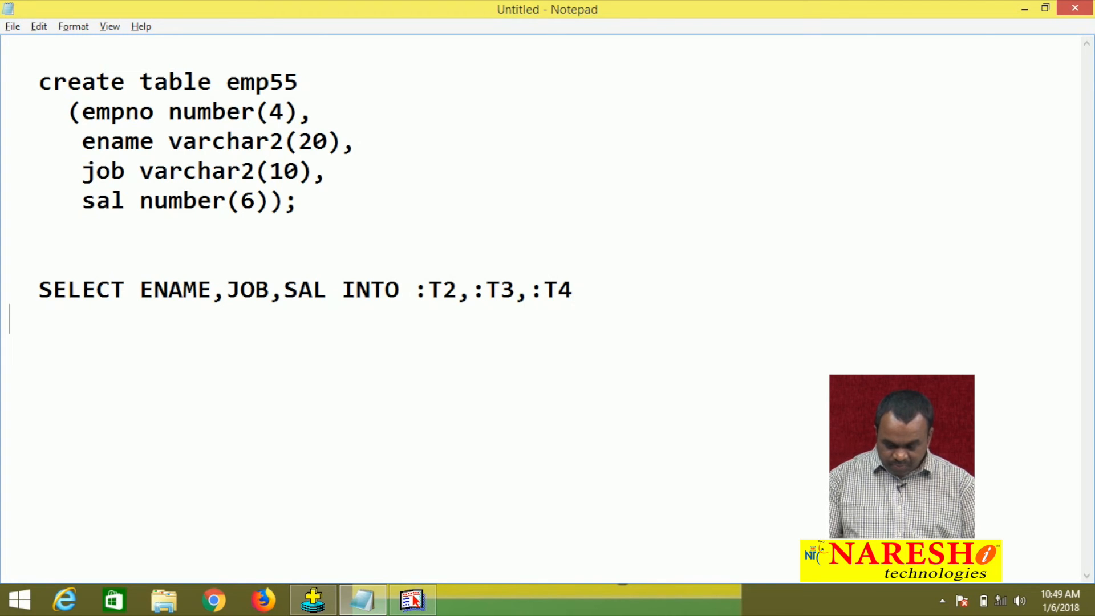
Complete the SELECT statement with FROM EMP55 and, on the following line, WHERE EMPNO = :T1.
{"action": "type", "text": "FROM EMP55"}
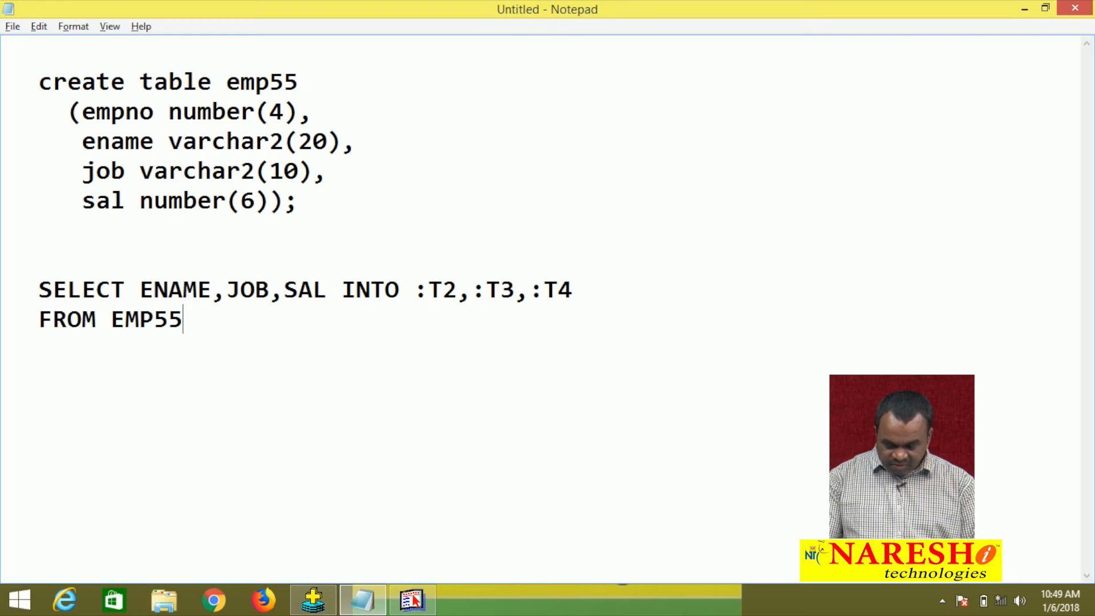
{"action": "key", "text": "Return"}
{"action": "type", "text": "WHERE"}
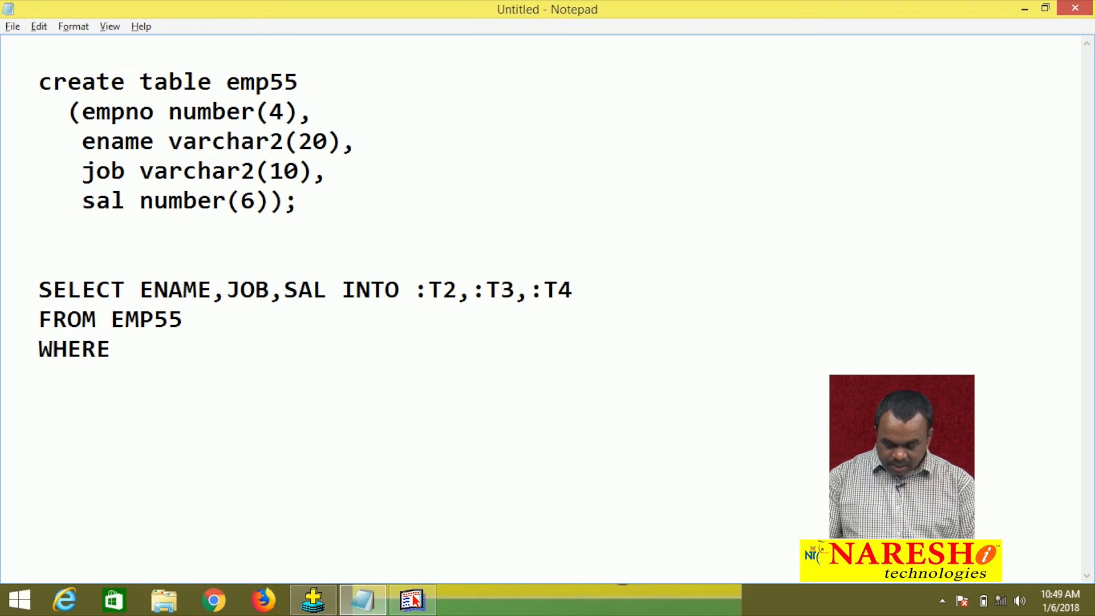
{"action": "type", "text": " EMPNO = :"}
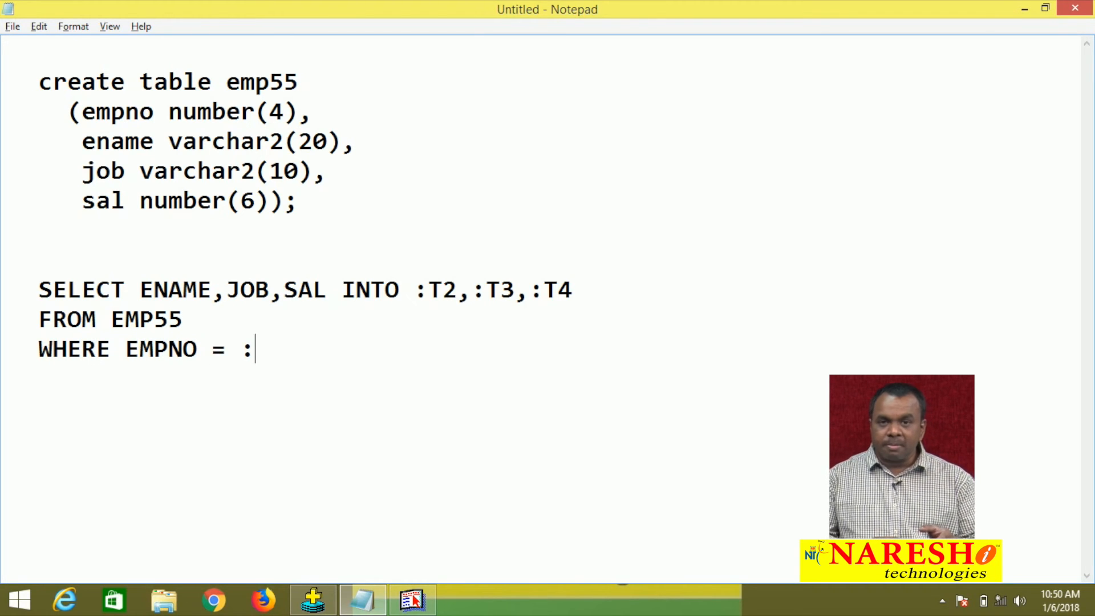
{"action": "type", "text": "T1"}
Copy the three-line SELECT statement and switch back to the form canvas in Oracle Forms Builder.
{"action": "left_click_drag", "start_coordinate": [37, 291], "coordinate": [293, 366]}
{"action": "right_click", "coordinate": [137, 318]}
{"action": "left_click", "coordinate": [190, 382]}
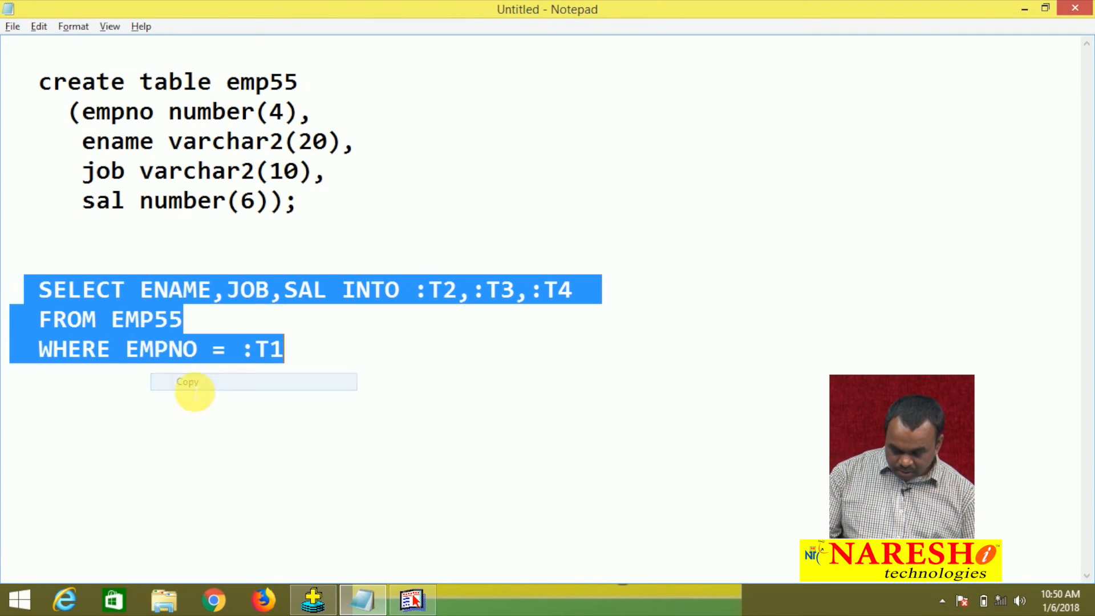
{"action": "key", "text": "alt+Tab"}
Create a WHEN-BUTTON-PRESSED trigger for the DISPLAY button and paste the SELECT statement into it.
{"action": "left_click", "coordinate": [599, 417]}
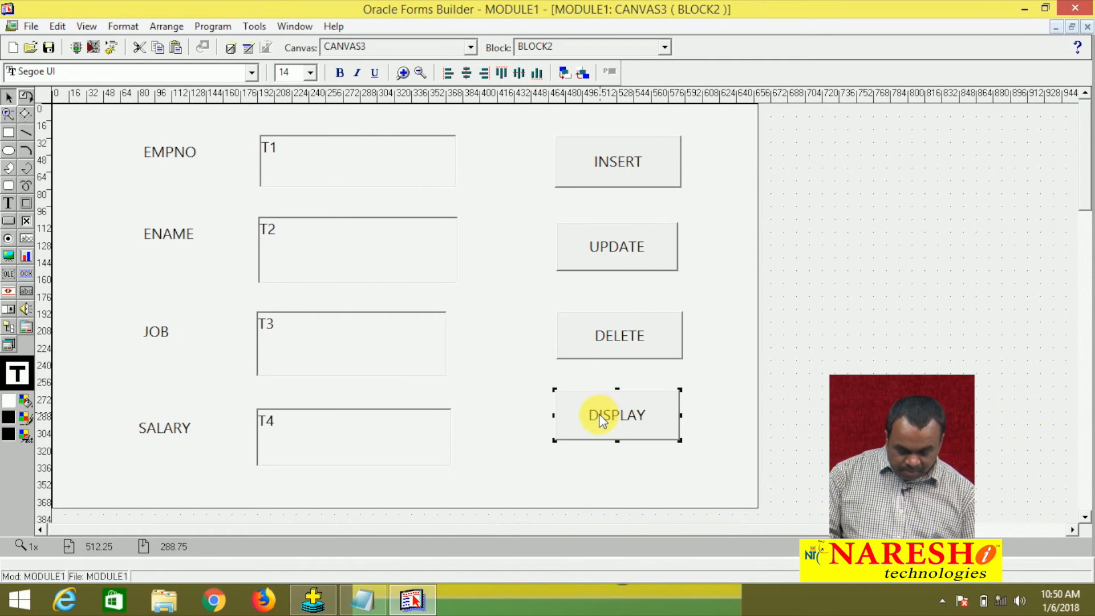
{"action": "right_click", "coordinate": [602, 420]}
{"action": "left_click", "coordinate": [649, 268]}
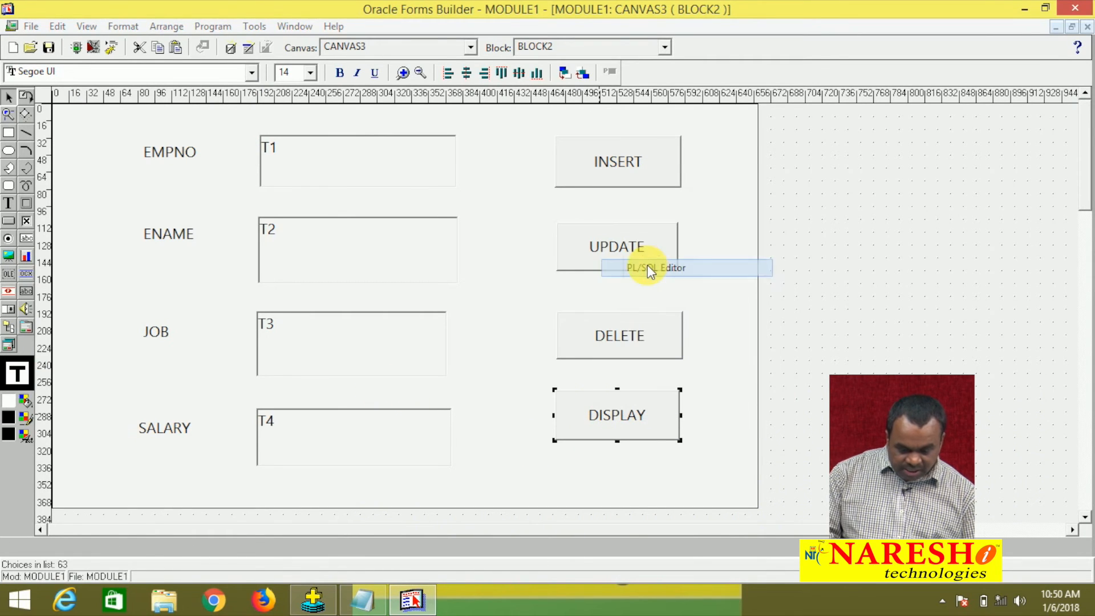
{"action": "type", "text": "WHEN-BUTTON-PRESSED"}
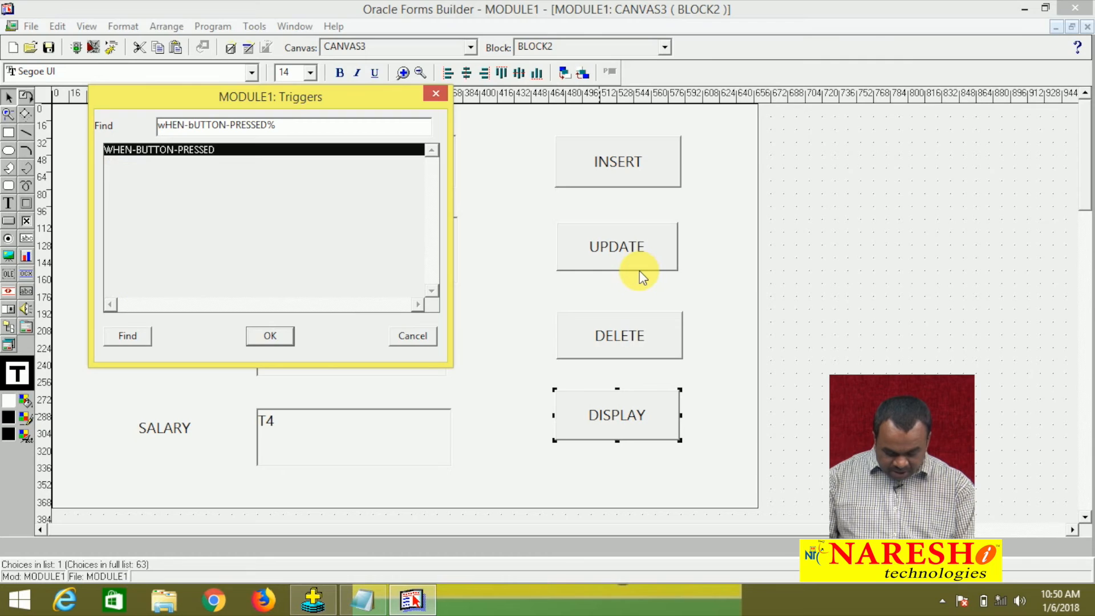
{"action": "key", "text": "Return"}
{"action": "key", "text": "ctrl+v"}
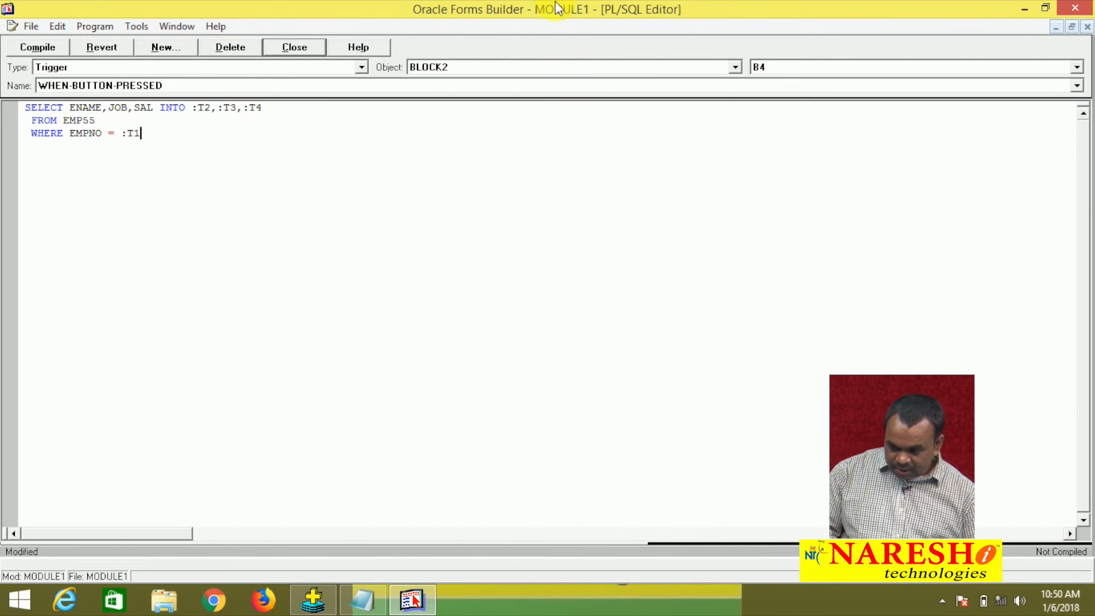
End the DISPLAY trigger's SELECT statement with a semicolon, recompile it, close the PL/SQL editor and maximize the canvas window.
{"action": "left_click", "coordinate": [46, 46]}
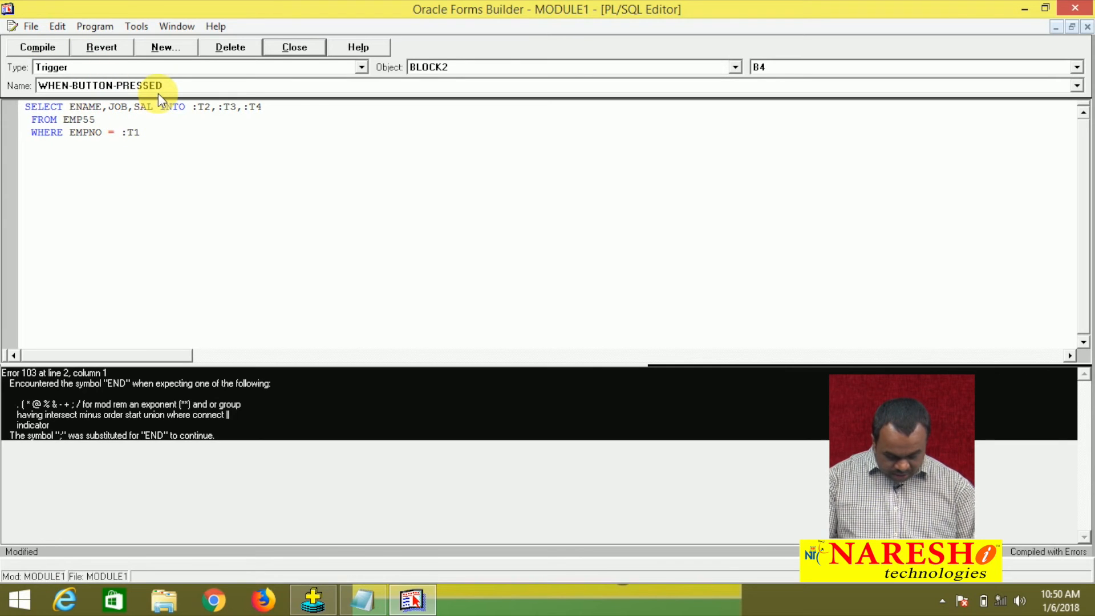
{"action": "key", "text": "Return"}
{"action": "left_click", "coordinate": [160, 153]}
{"action": "type", "text": ";"}
{"action": "left_click", "coordinate": [46, 45]}
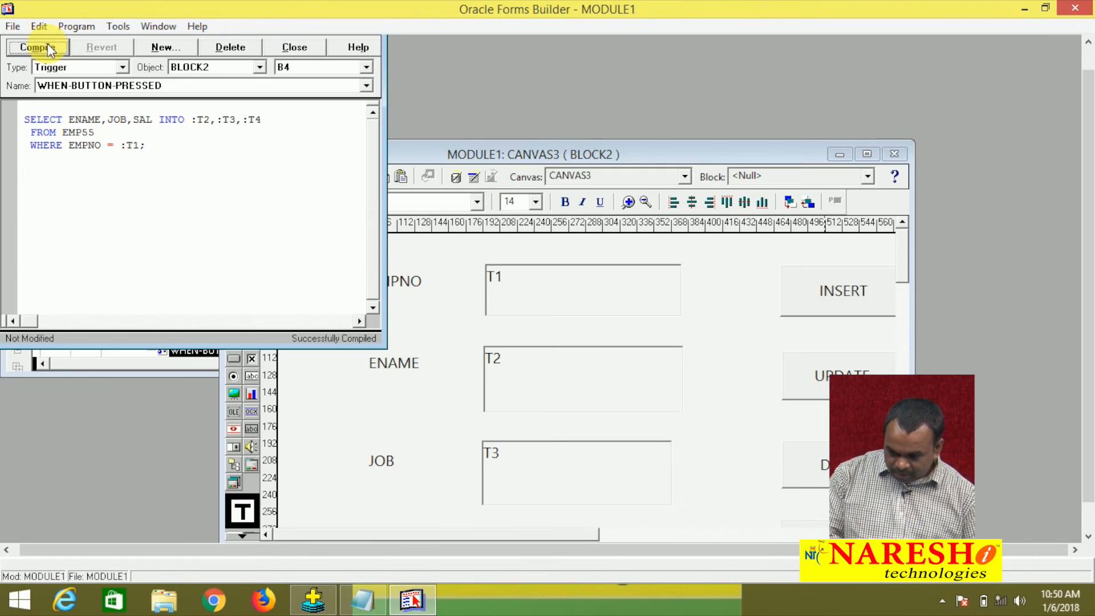
{"action": "left_click", "coordinate": [294, 47]}
{"action": "double_click", "coordinate": [409, 151]}
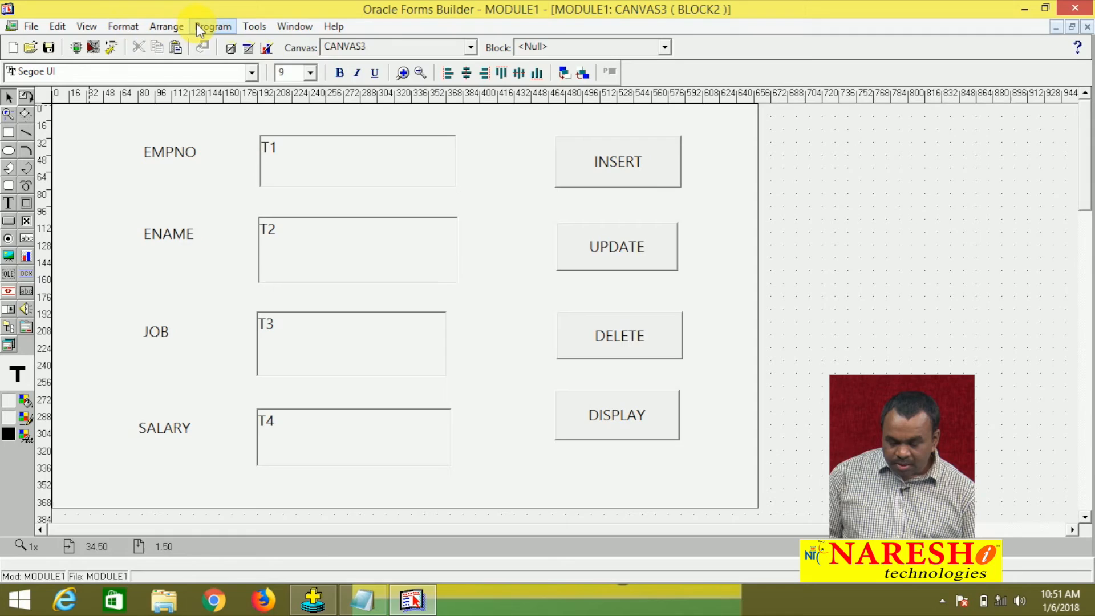
Compile the whole form module and run the form.
{"action": "left_click", "coordinate": [535, 55]}
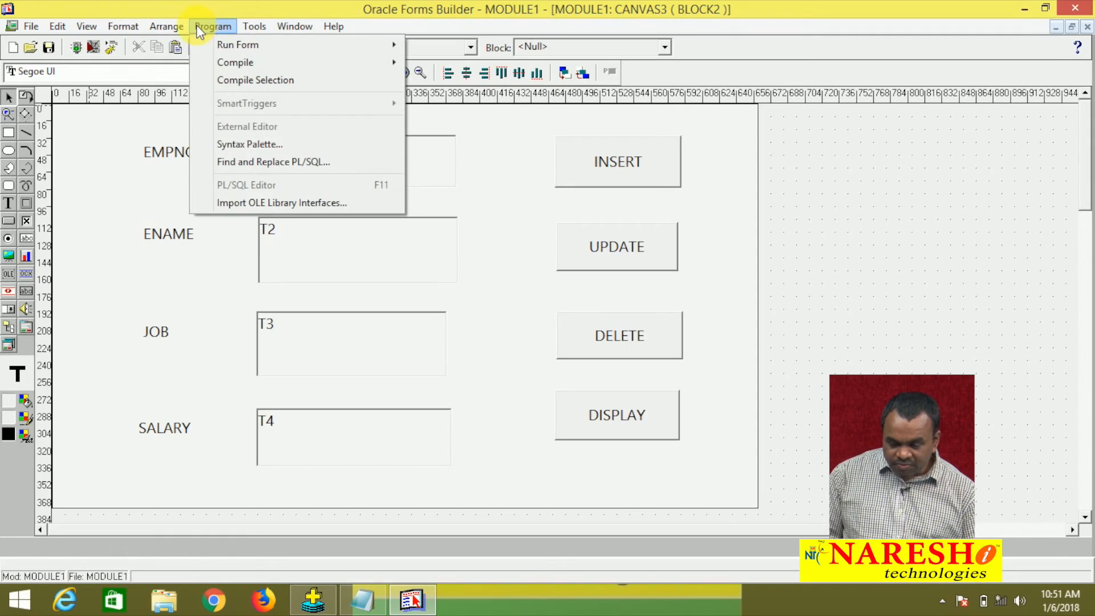
{"action": "mouse_move", "coordinate": [300, 64]}
{"action": "left_click", "coordinate": [418, 78]}
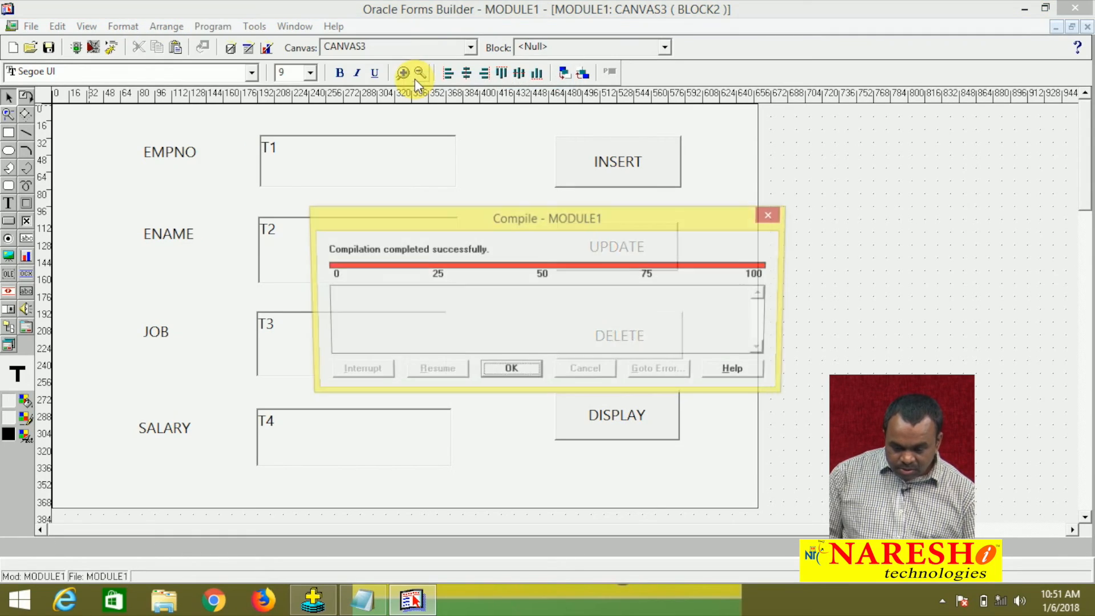
{"action": "left_click", "coordinate": [503, 372]}
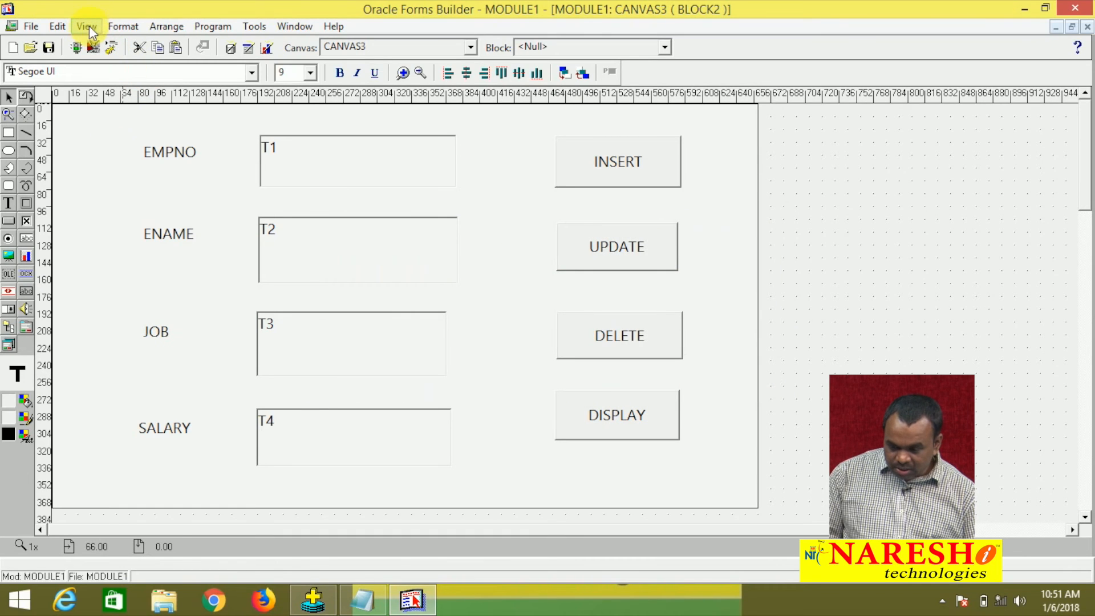
{"action": "left_click", "coordinate": [76, 48]}
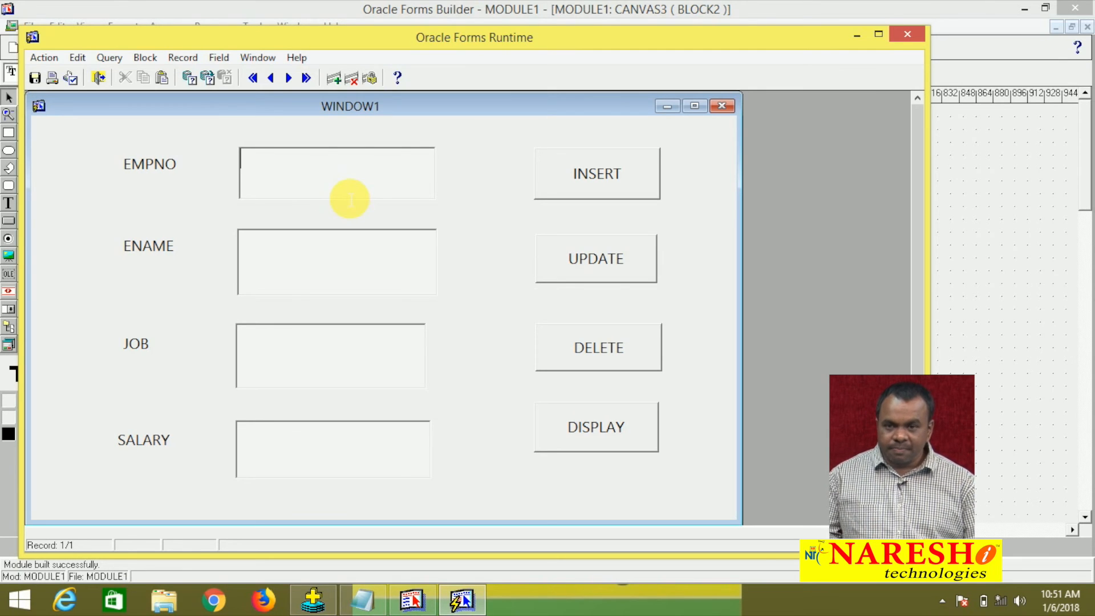
Insert a record through the running form with EMPNO 100, the employee's name, job MANAGER and salary 5000.
{"action": "type", "text": "100"}
{"action": "key", "text": "Tab"}
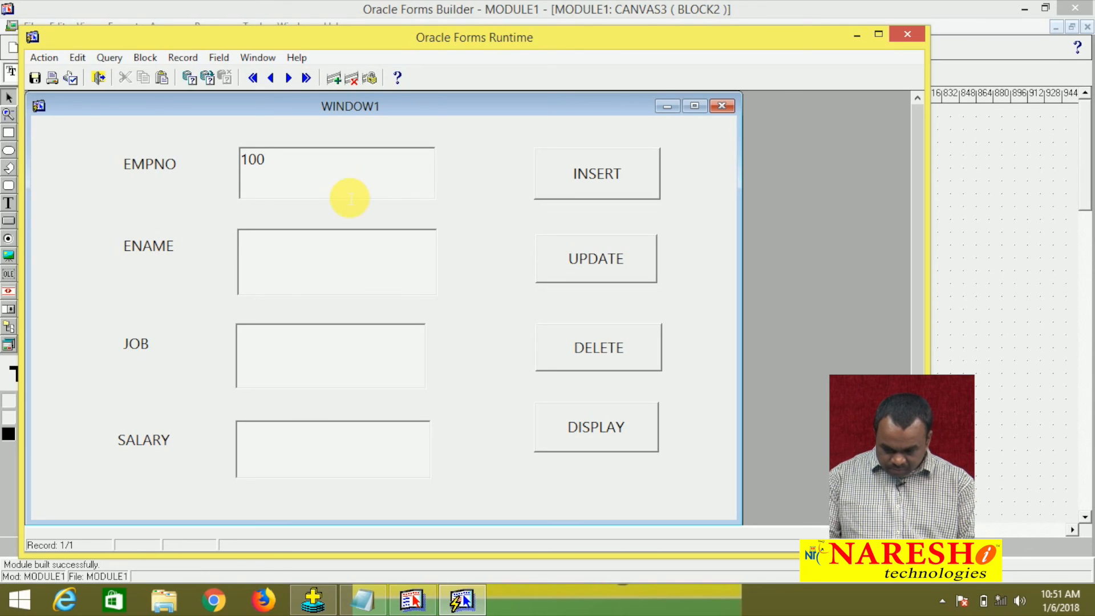
{"action": "type", "text": "SACHIN"}
{"action": "key", "text": "Tab"}
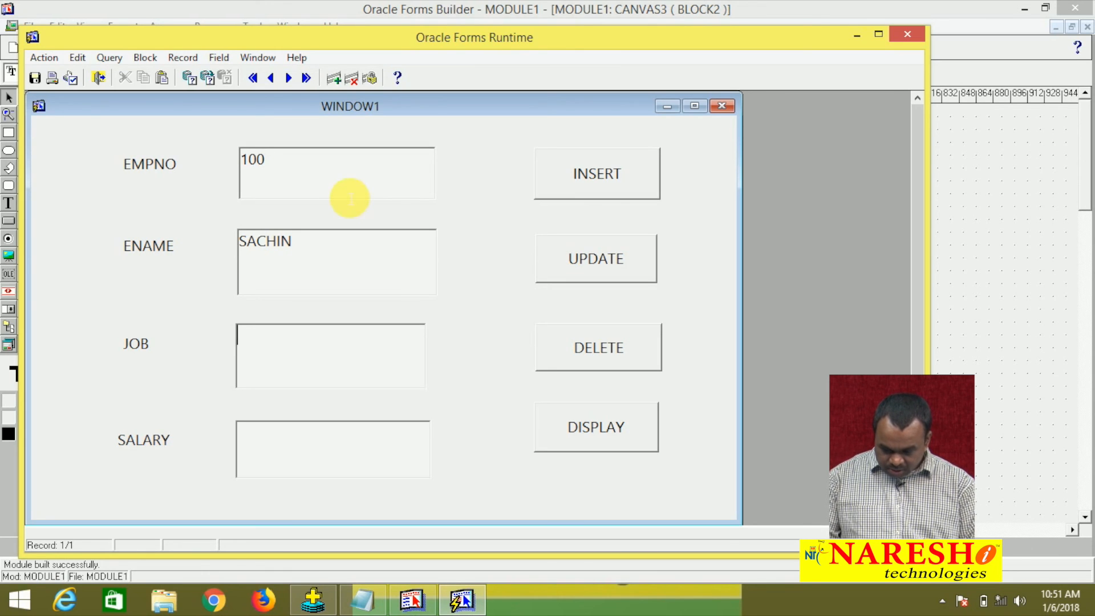
{"action": "type", "text": "MANAGER"}
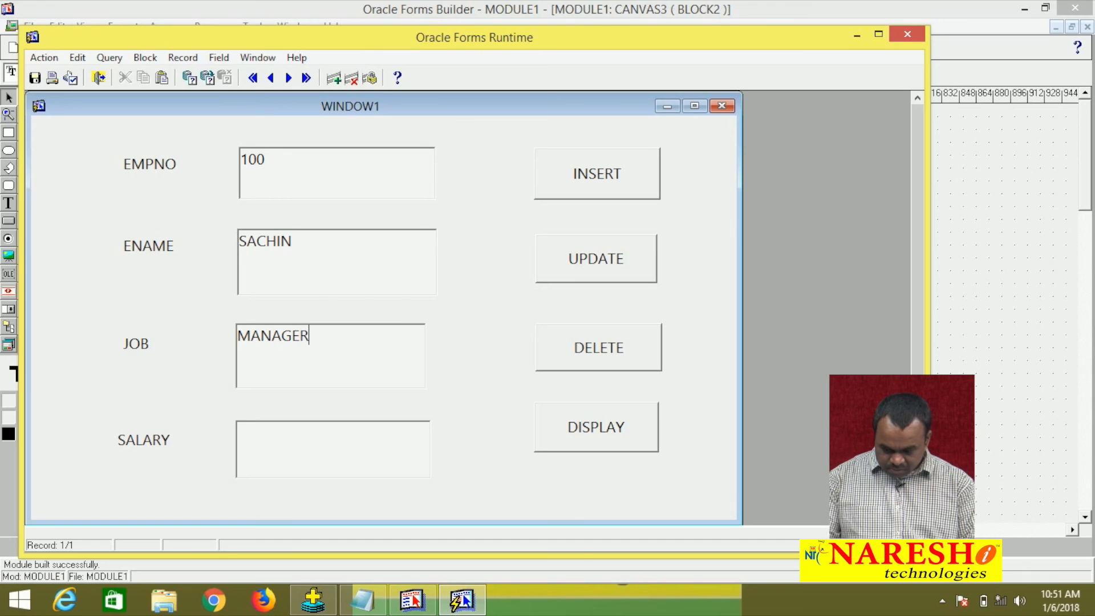
{"action": "key", "text": "Tab"}
{"action": "type", "text": "5000"}
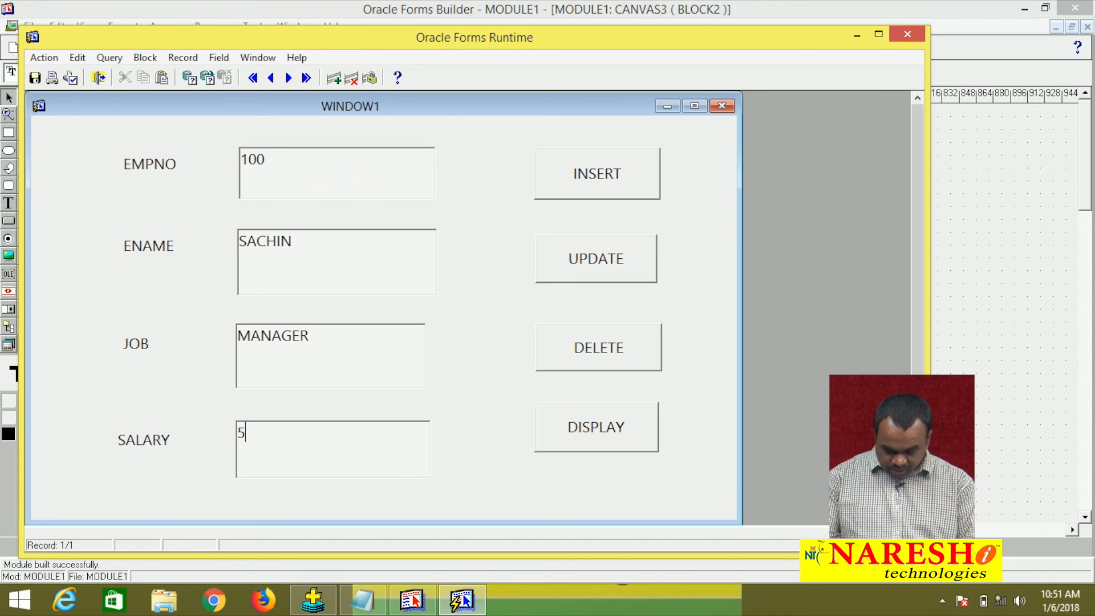
{"action": "left_click", "coordinate": [583, 184]}
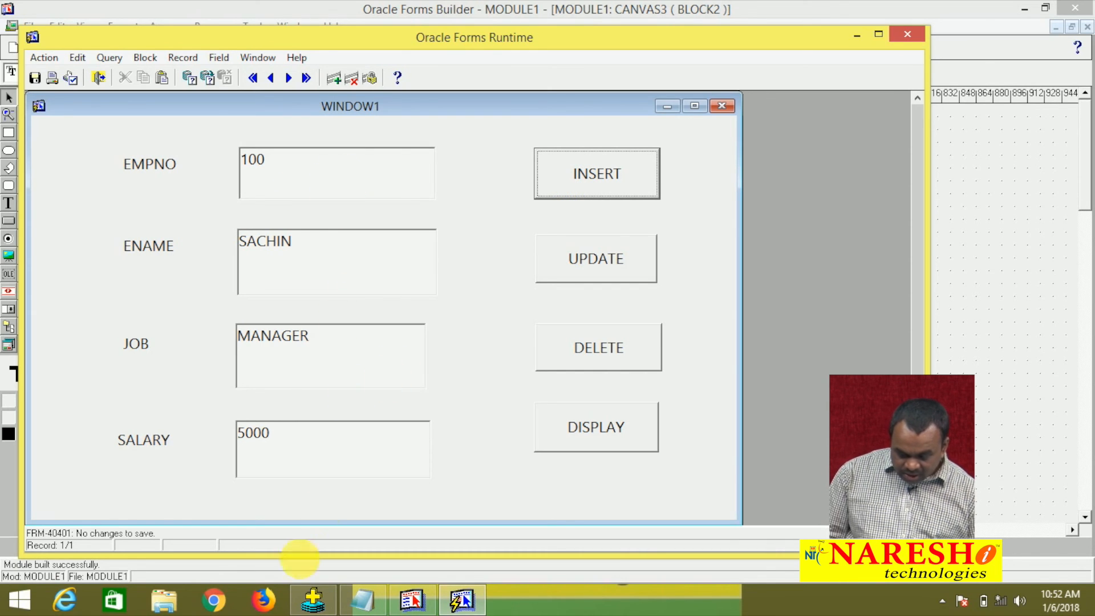
Switch to SQL*Plus and run SELECT * FROM EMP55; to check the inserted record.
{"action": "left_click", "coordinate": [309, 605]}
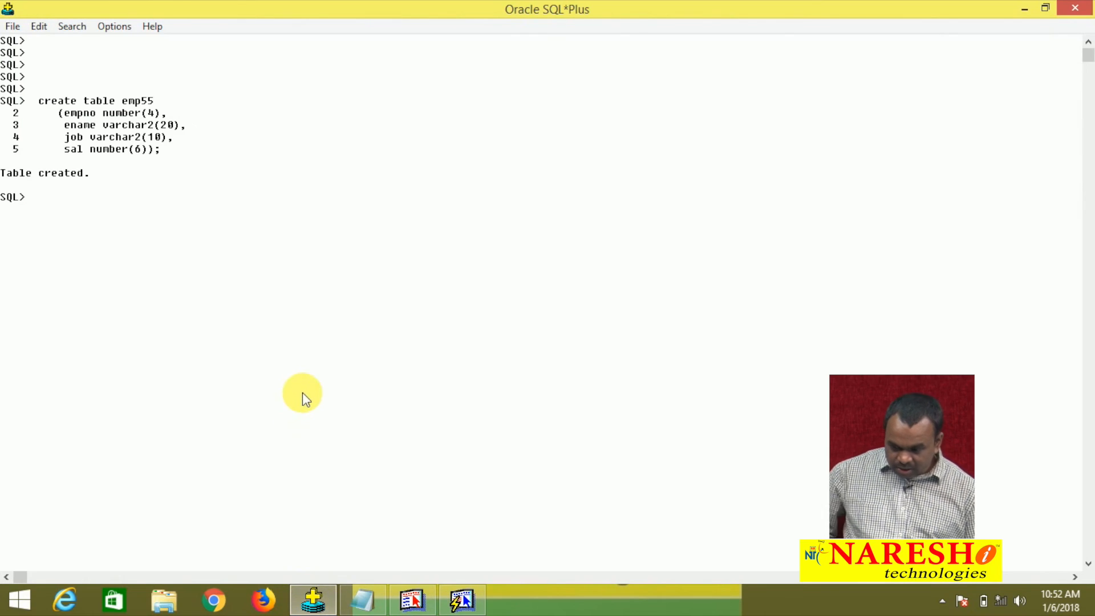
{"action": "type", "text": "SELE"}
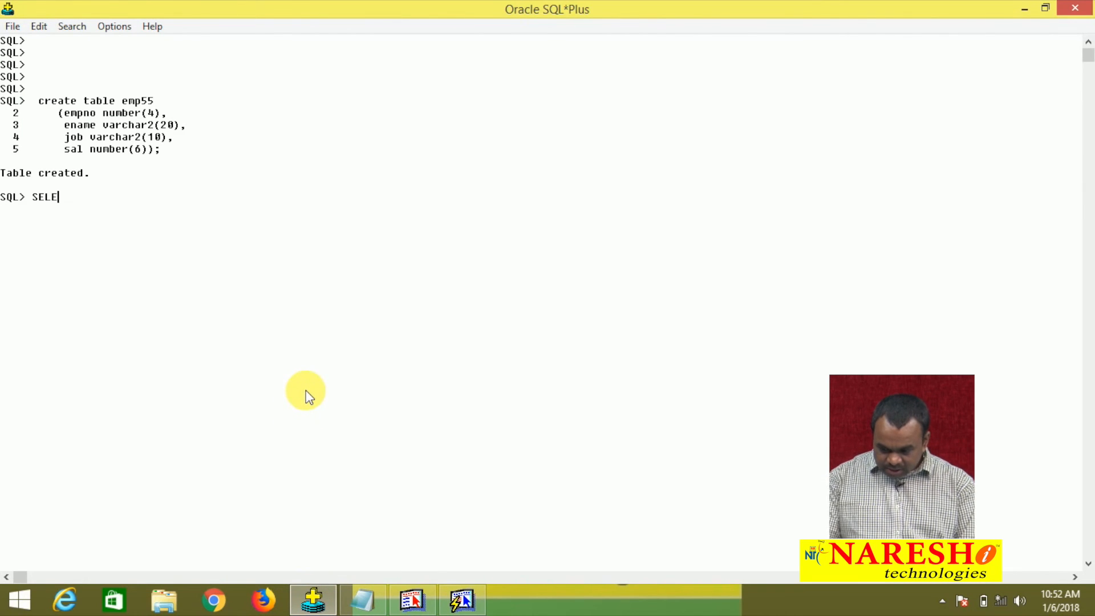
{"action": "type", "text": "CT * FROM "}
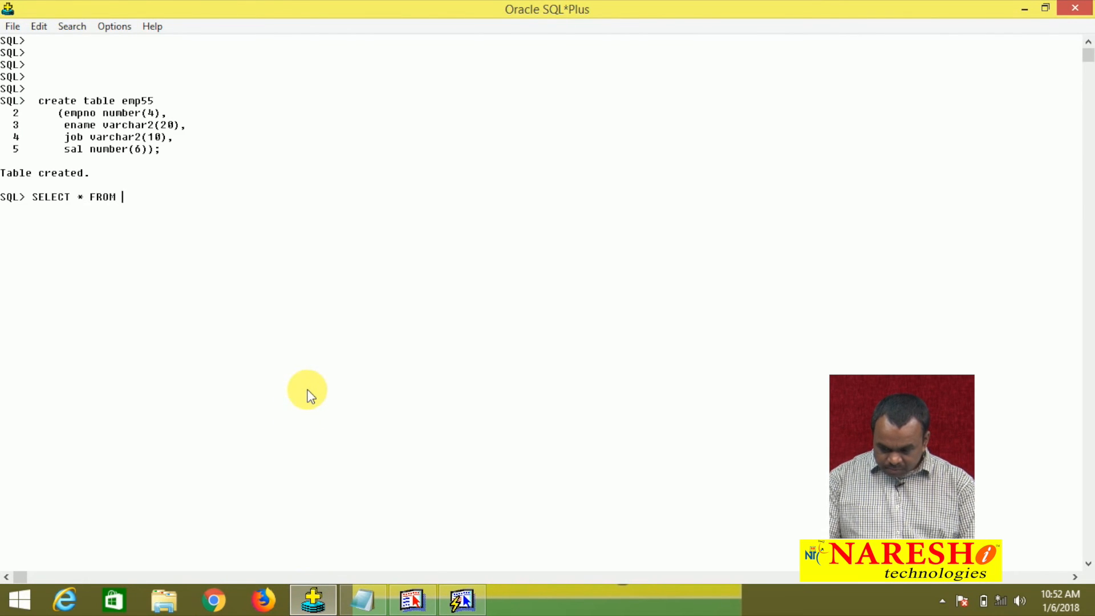
{"action": "type", "text": "EMP55;"}
{"action": "key", "text": "Return"}
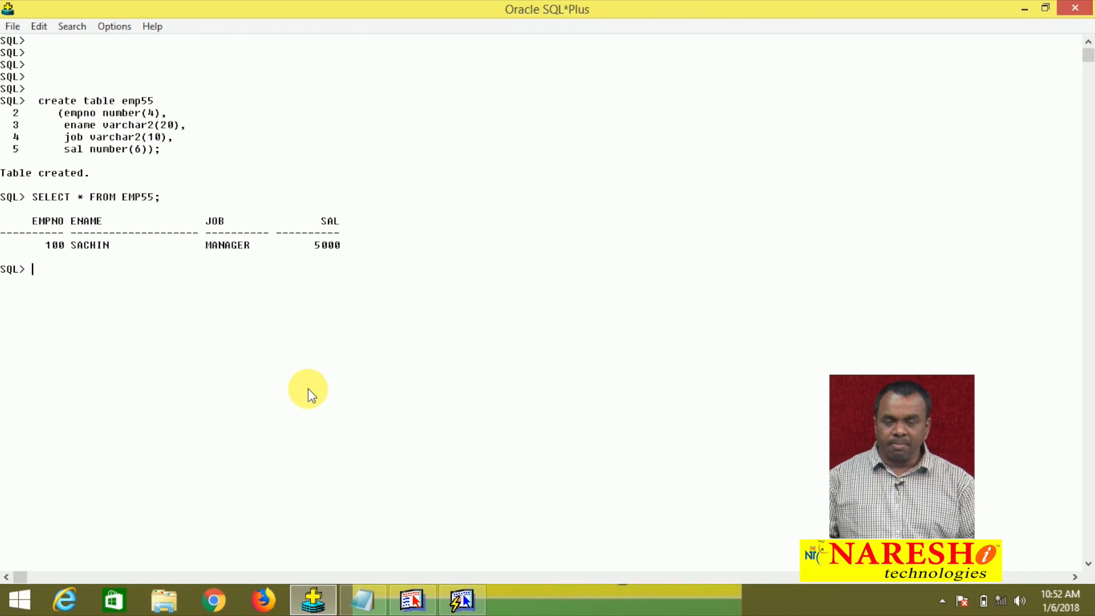
Switch back to Oracle Forms Runtime and insert a second record with EMPNO 101, the employee's name, job SALESMAN and salary 4000.
{"action": "key", "text": "alt"}
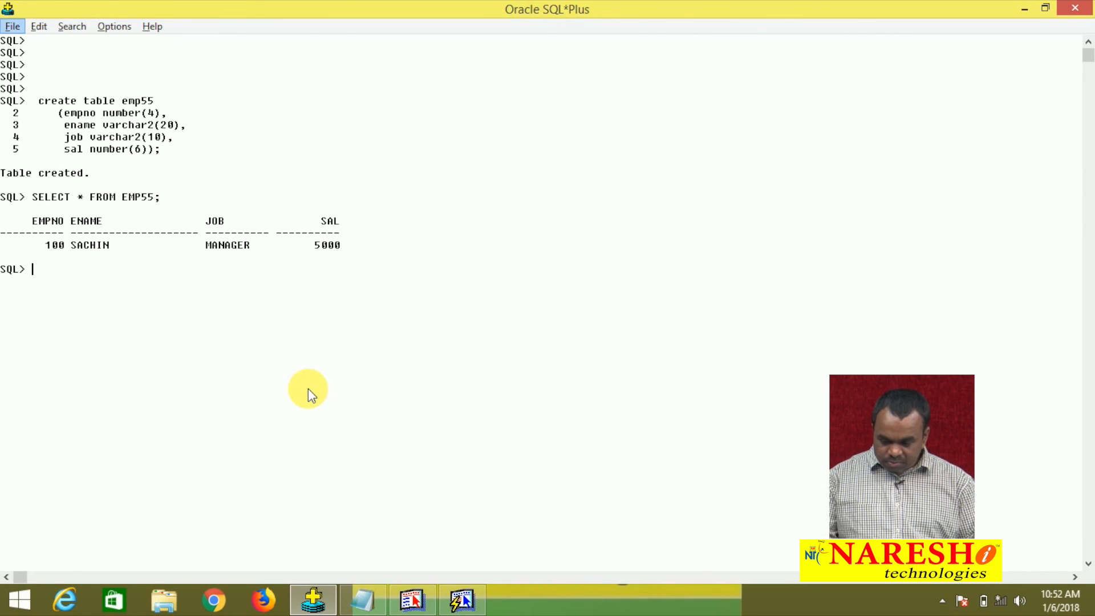
{"action": "key", "text": "alt+Tab"}
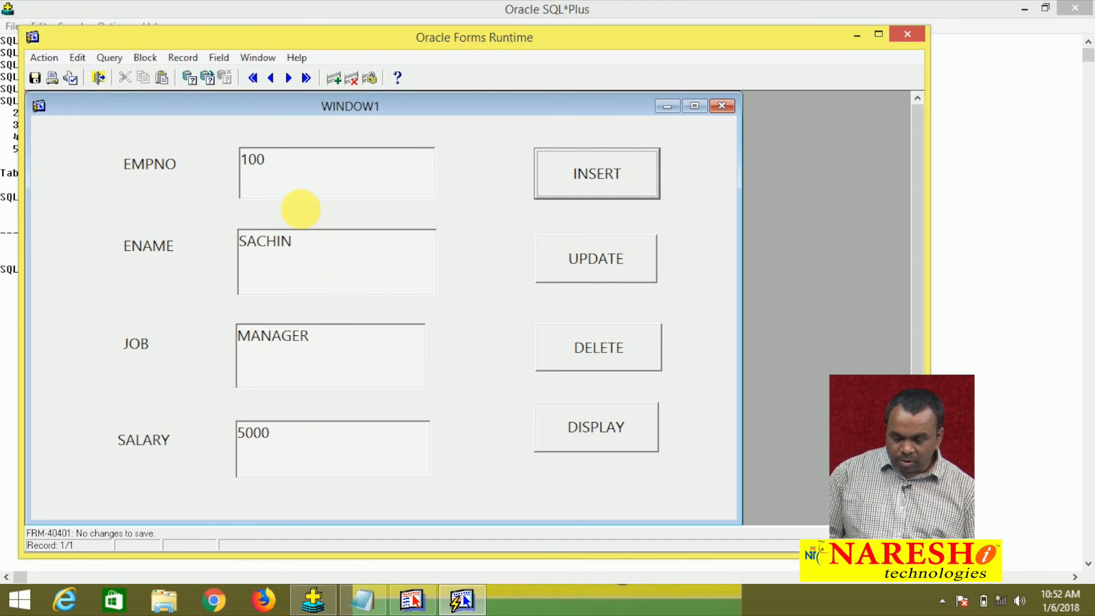
{"action": "left_click", "coordinate": [289, 173]}
{"action": "type", "text": "101"}
{"action": "key", "text": "Tab"}
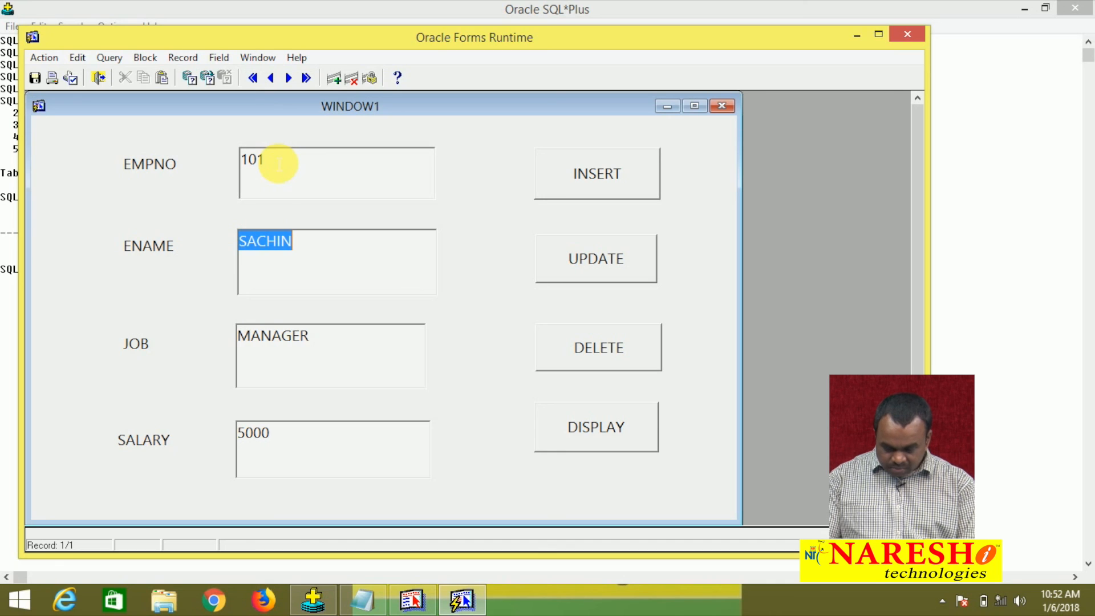
{"action": "type", "text": "RAJU"}
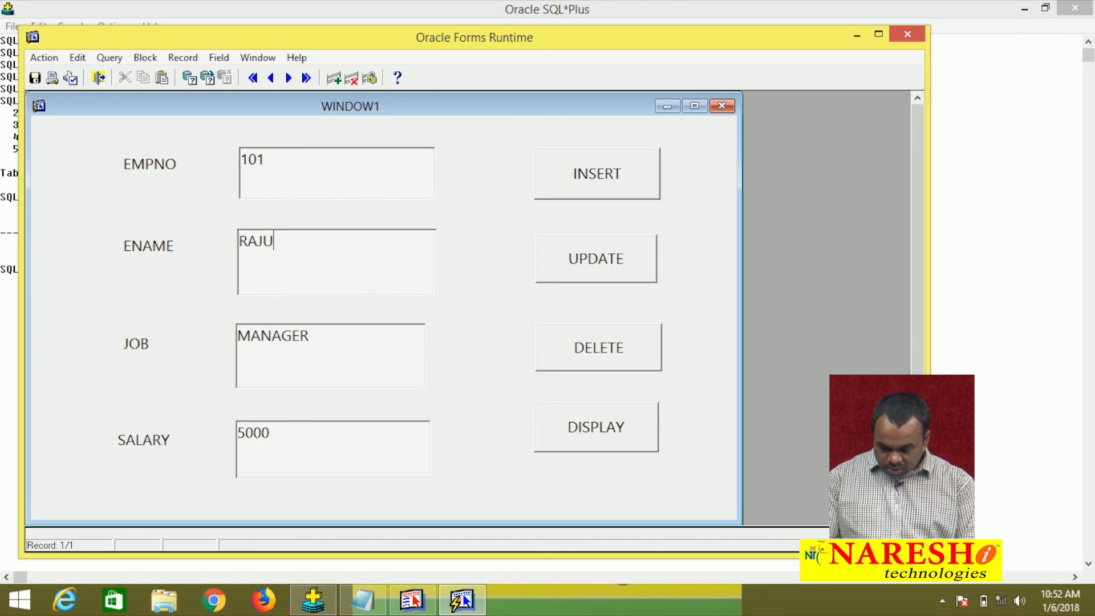
{"action": "key", "text": "Tab"}
{"action": "type", "text": "SALESMAN"}
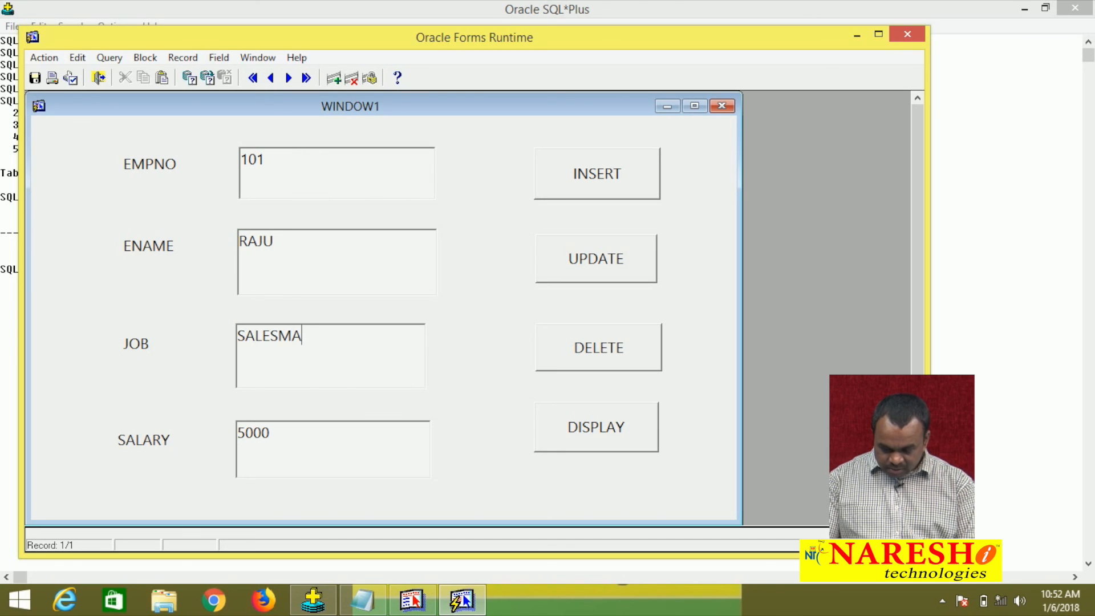
{"action": "key", "text": "Tab"}
{"action": "type", "text": "4000"}
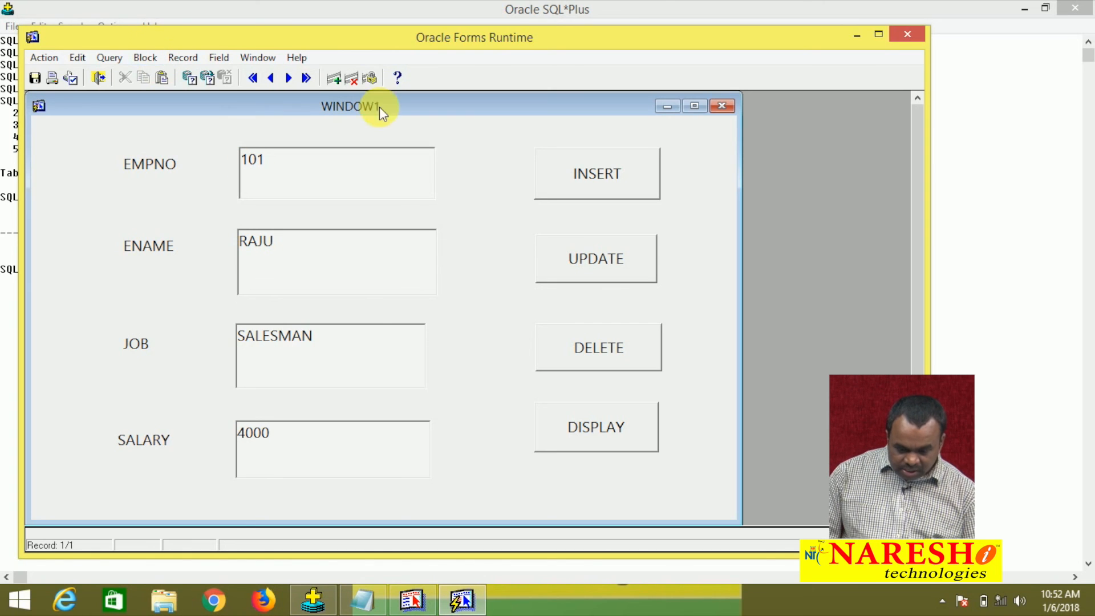
{"action": "left_click", "coordinate": [602, 174]}
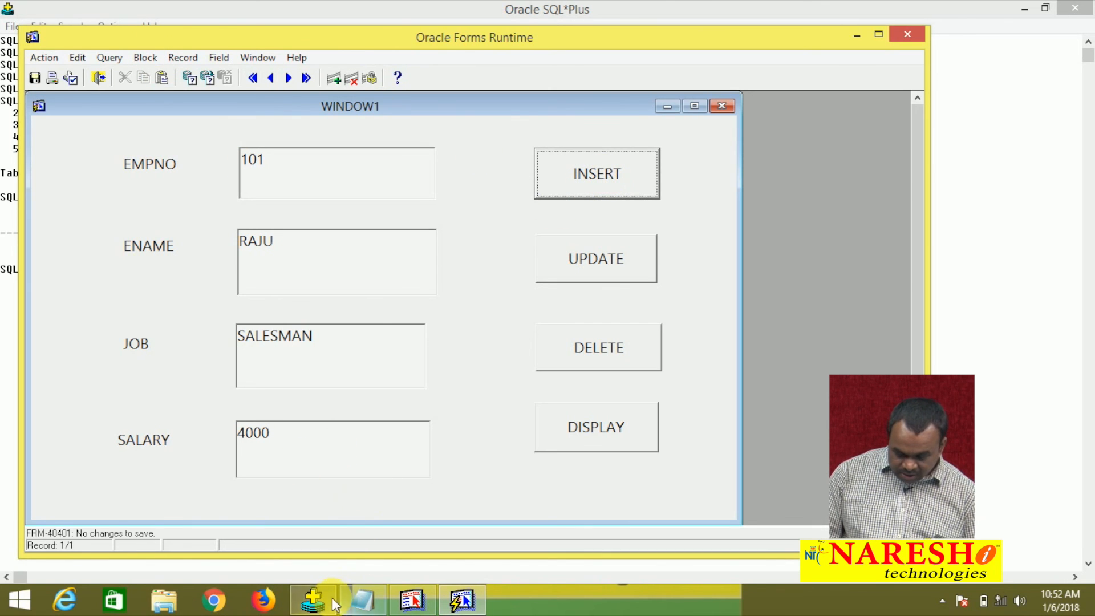
Switch to SQL*Plus and rerun the last EMP55 query with /.
{"action": "left_click", "coordinate": [314, 599]}
{"action": "type", "text": "/"}
{"action": "key", "text": "Return"}
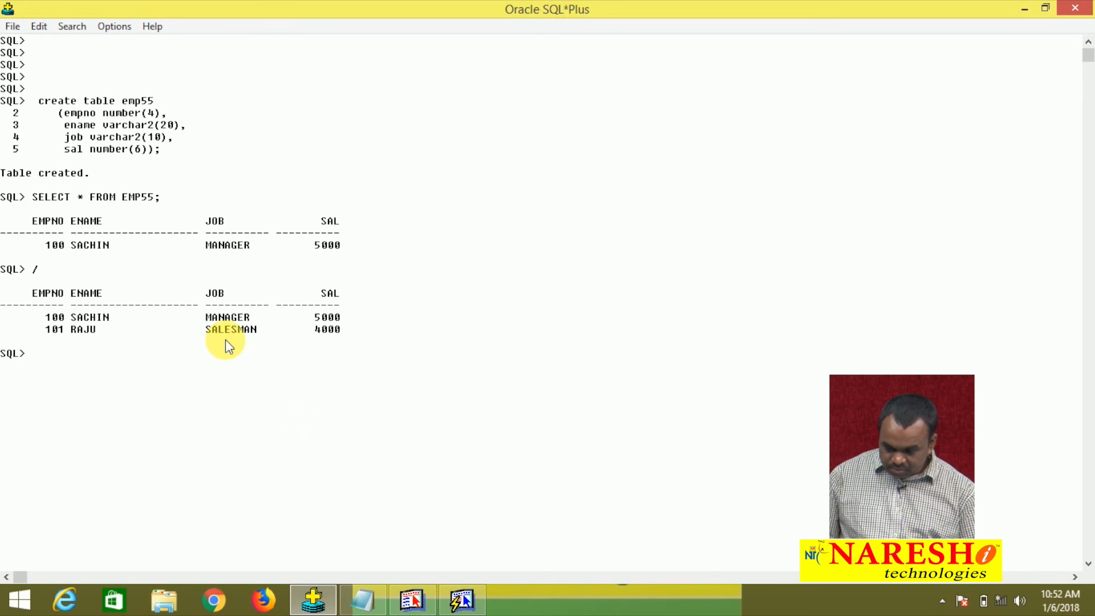
Return to Oracle Forms Runtime and display the record for EMPNO 100, followed by the one for EMPNO 101.
{"action": "key", "text": "alt+Tab"}
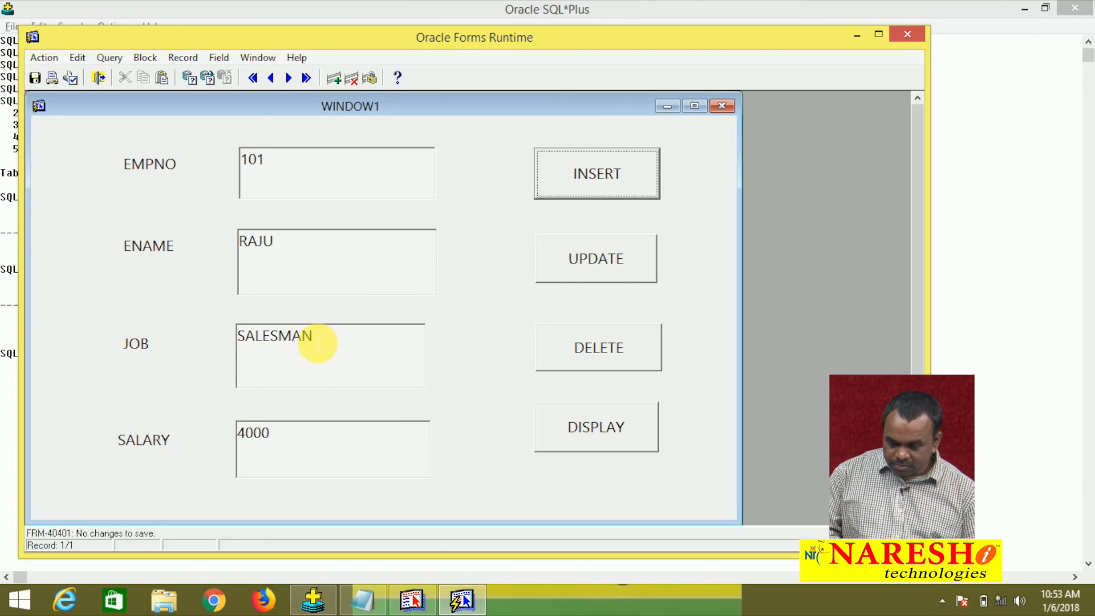
{"action": "left_click", "coordinate": [292, 165]}
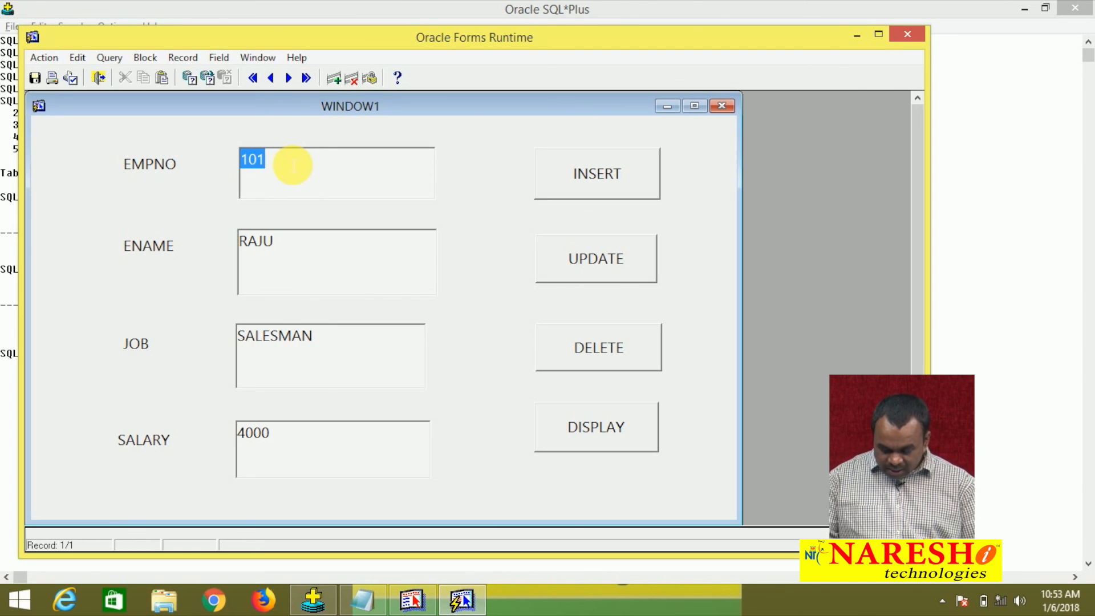
{"action": "type", "text": "100"}
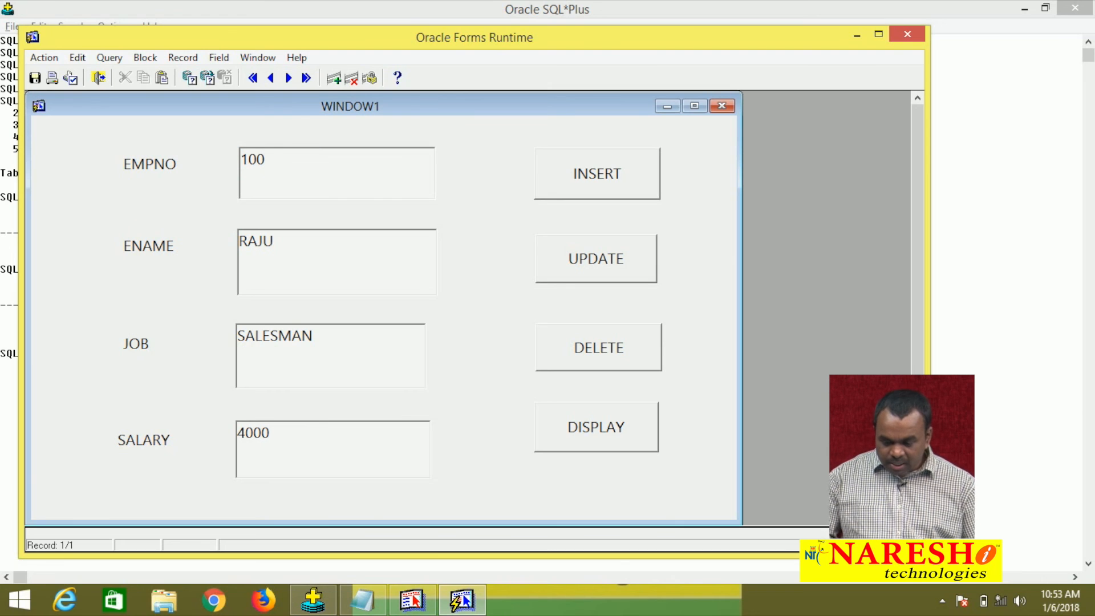
{"action": "left_click", "coordinate": [572, 421]}
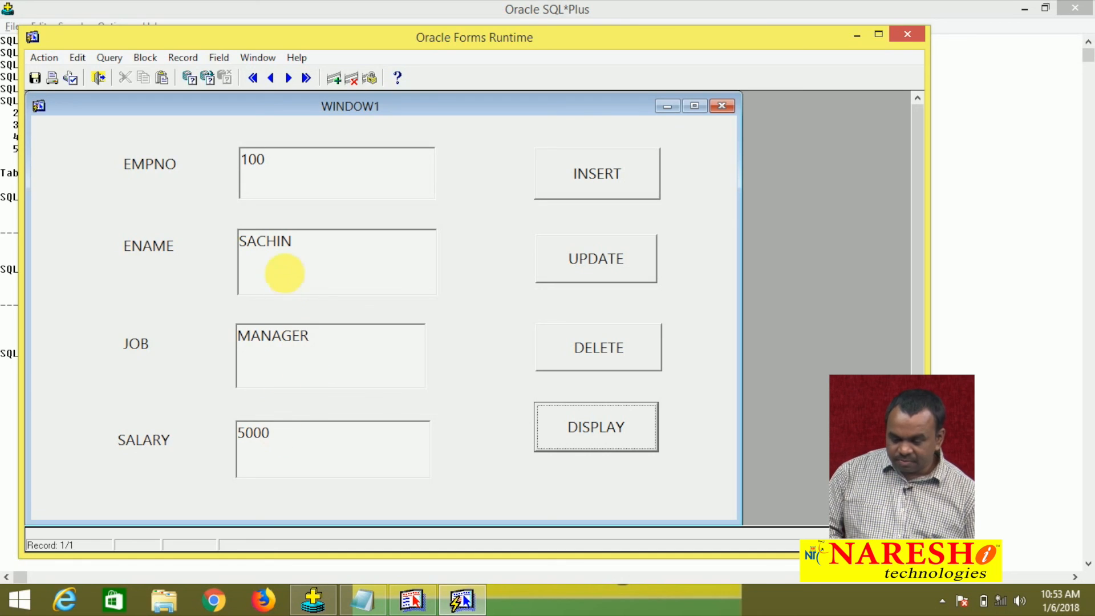
{"action": "double_click", "coordinate": [298, 164]}
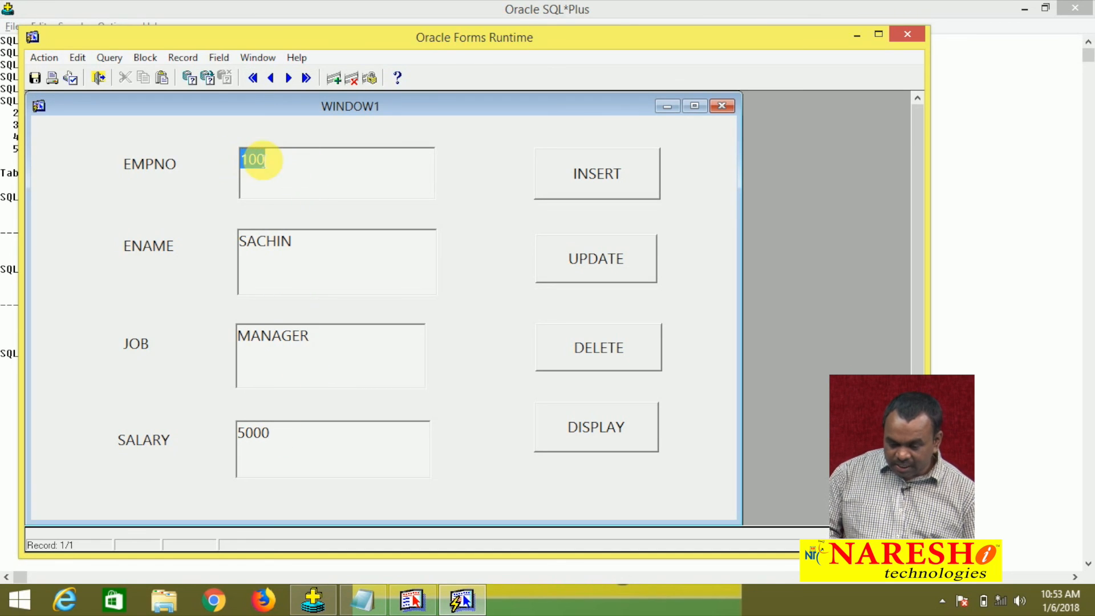
{"action": "type", "text": "101"}
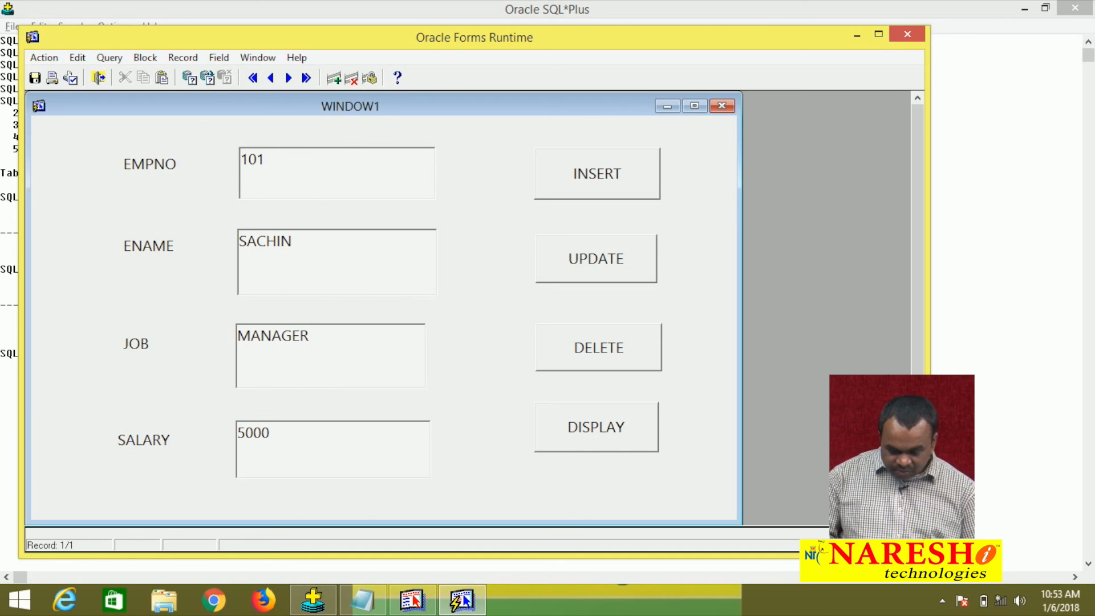
{"action": "left_click", "coordinate": [599, 428]}
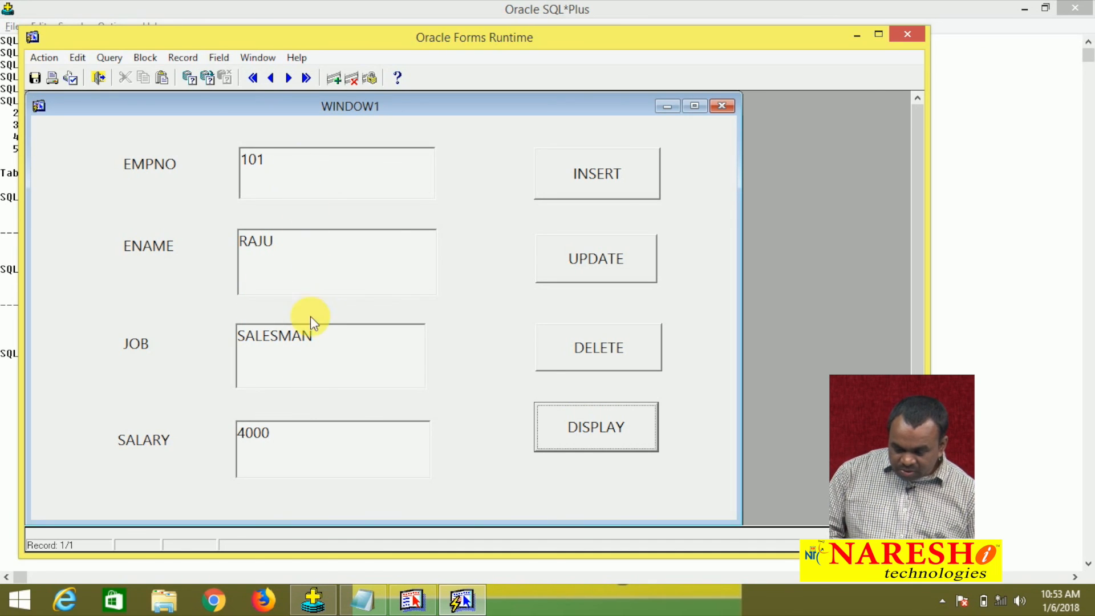
Change the job of the employee with EMPNO 101 to CLERK and update the record.
{"action": "double_click", "coordinate": [311, 341]}
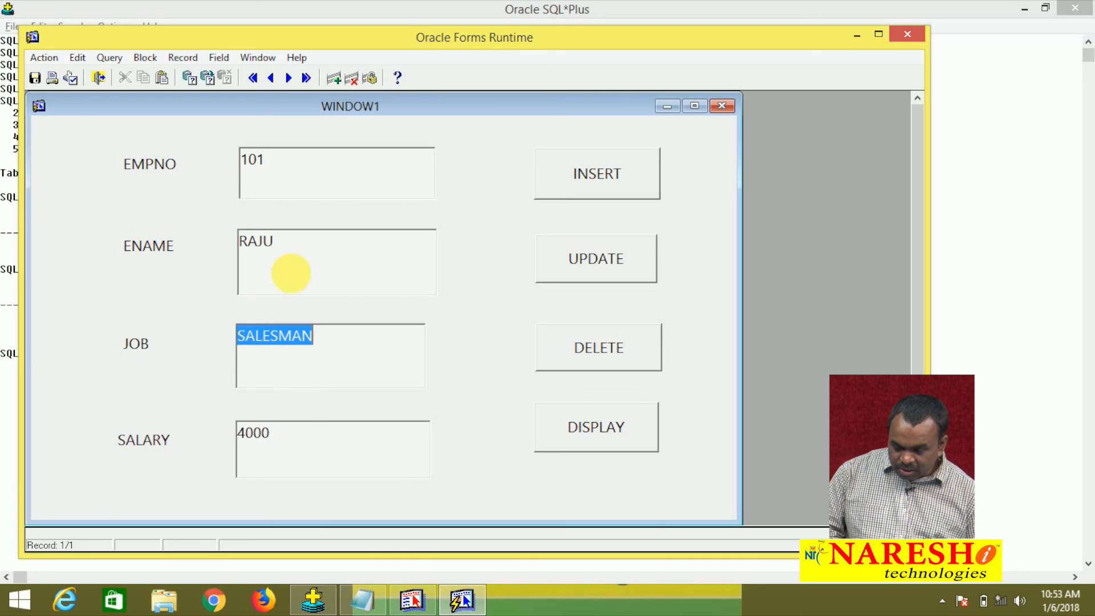
{"action": "double_click", "coordinate": [281, 176]}
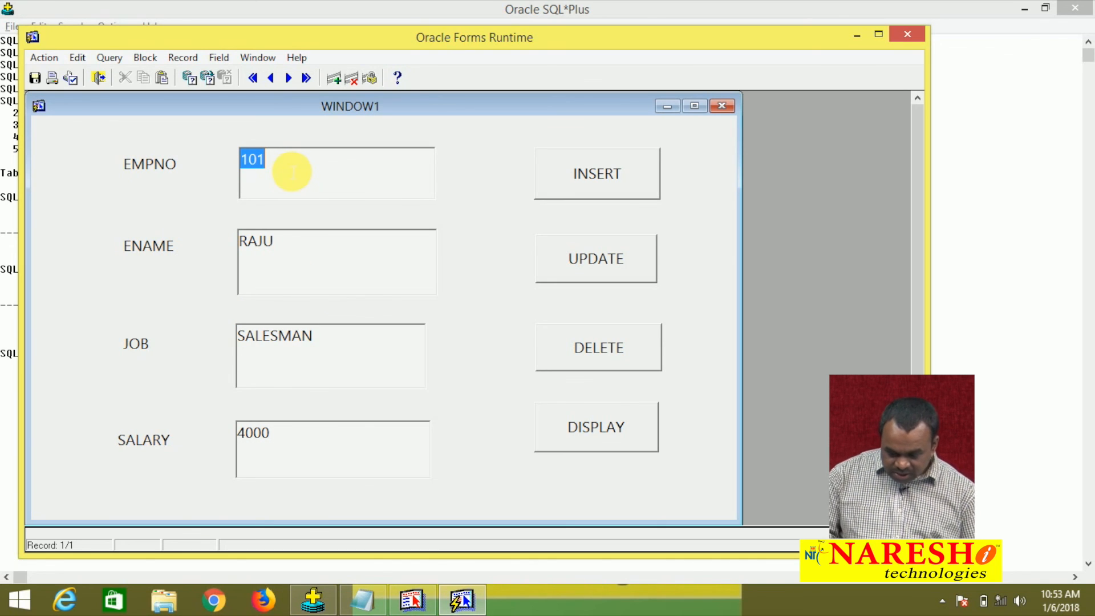
{"action": "double_click", "coordinate": [311, 341]}
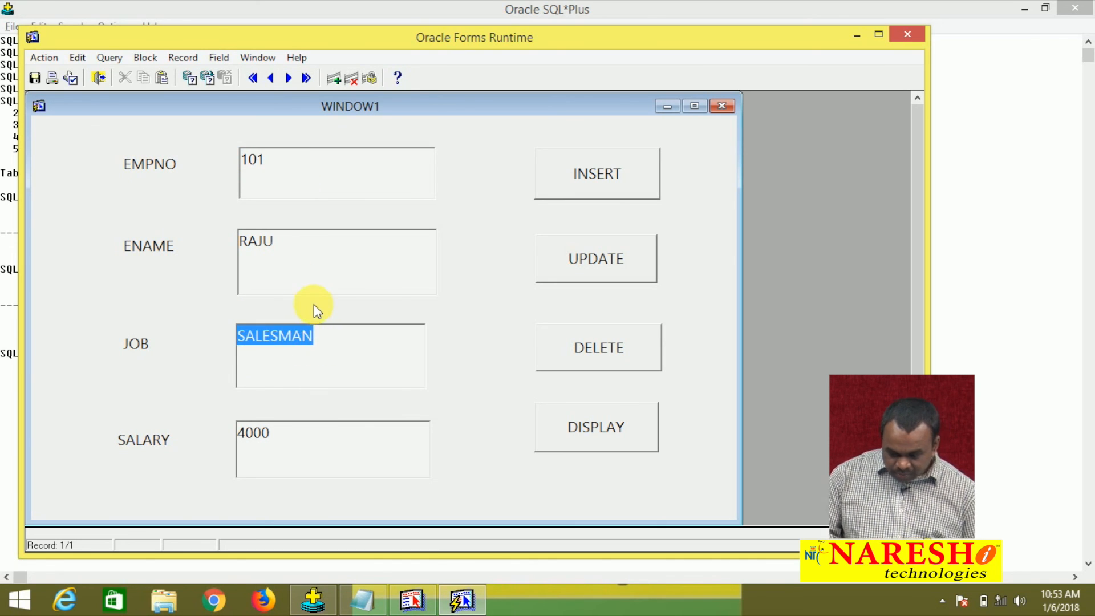
{"action": "type", "text": "CLERK"}
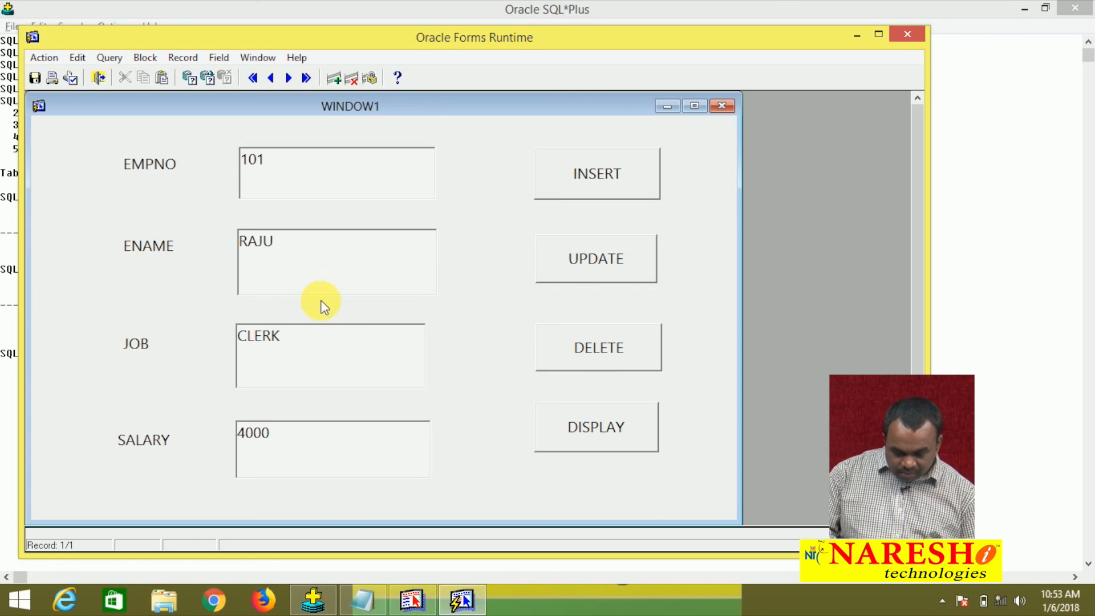
{"action": "left_click", "coordinate": [557, 265]}
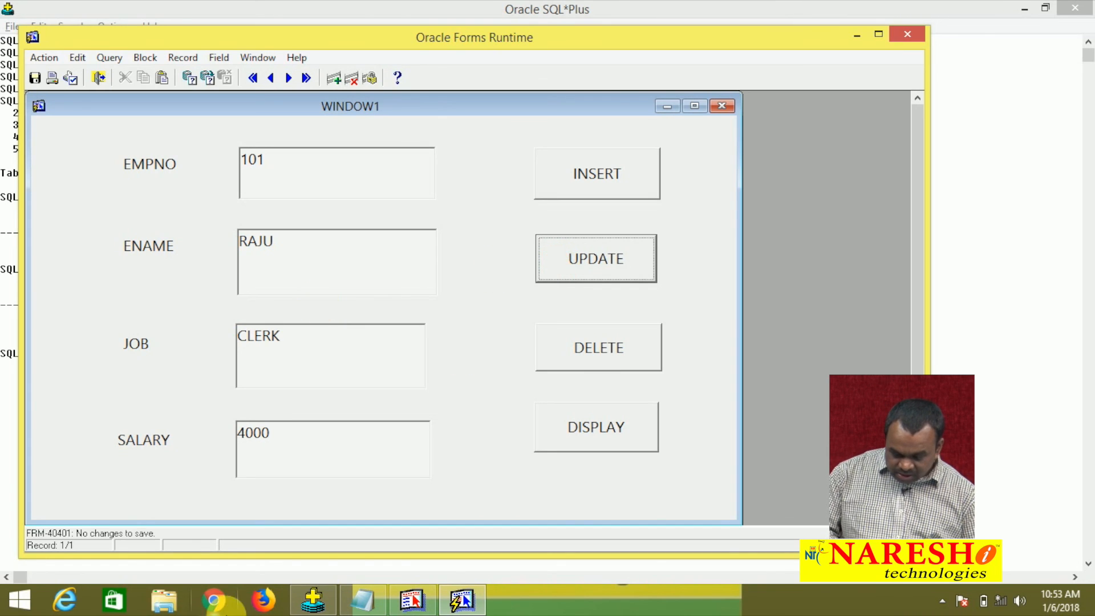
Switch to SQL*Plus and rerun the EMP55 query with / to check the updated job.
{"action": "left_click", "coordinate": [302, 608]}
{"action": "type", "text": "/"}
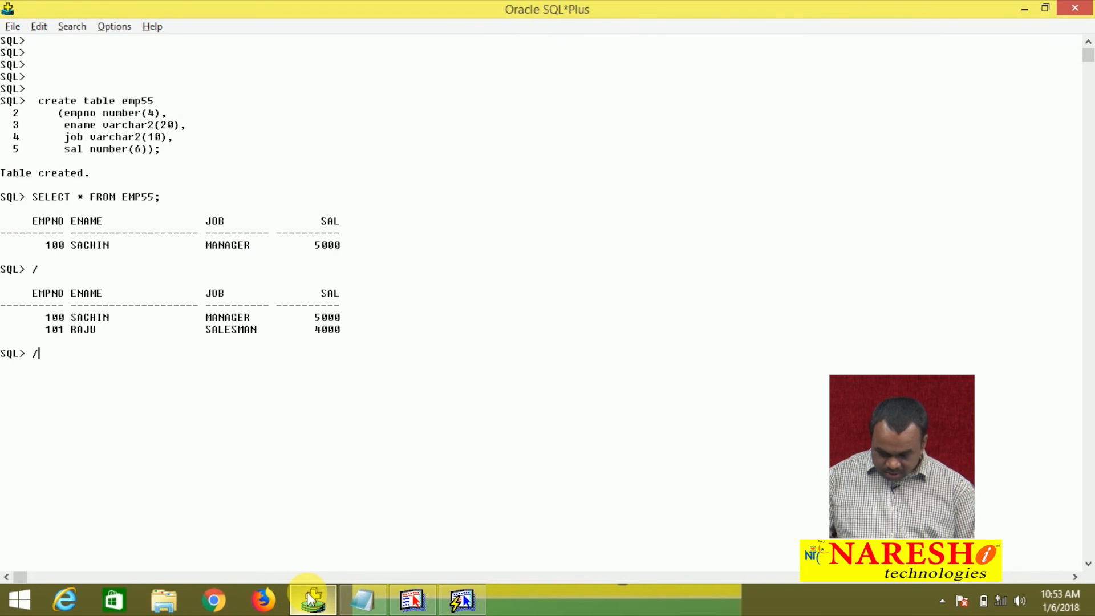
{"action": "key", "text": "Return"}
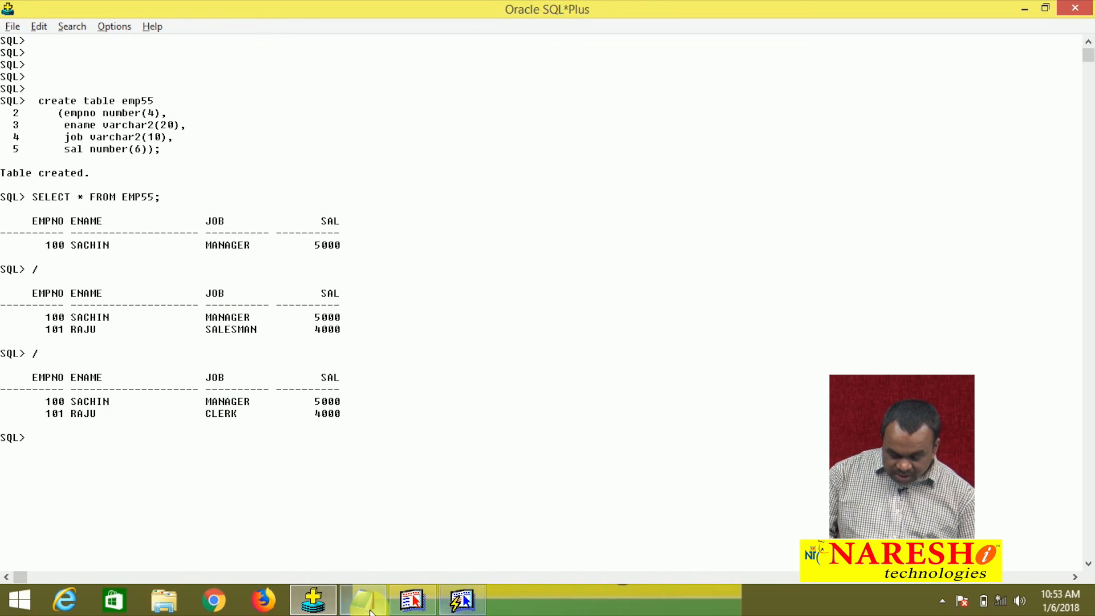
Switch back to Oracle Forms Runtime and delete the record for EMPNO 101.
{"action": "left_click", "coordinate": [461, 600]}
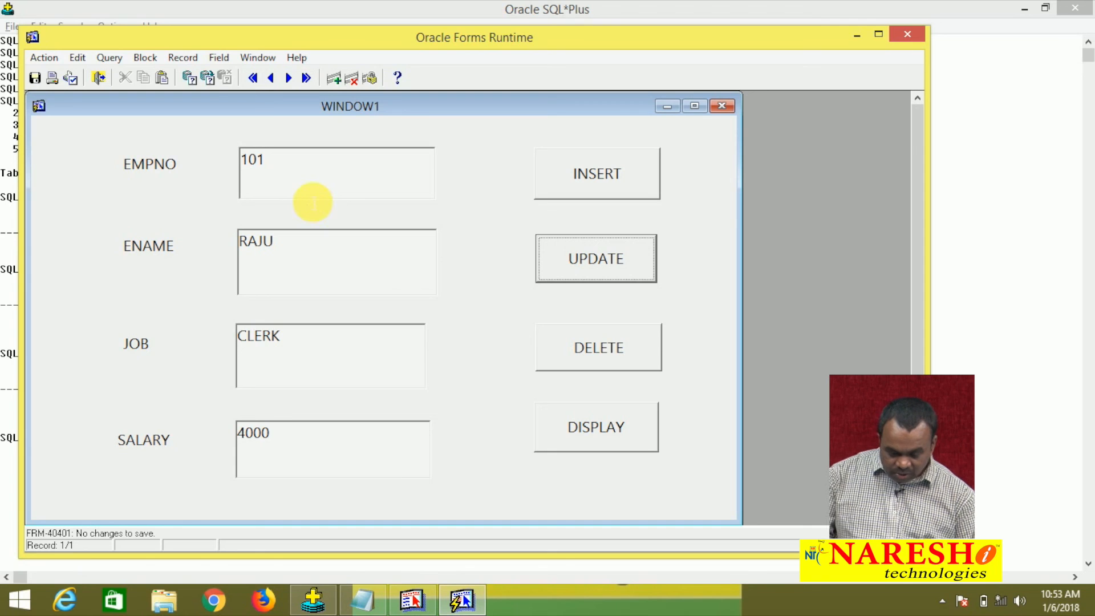
{"action": "left_click", "coordinate": [567, 353]}
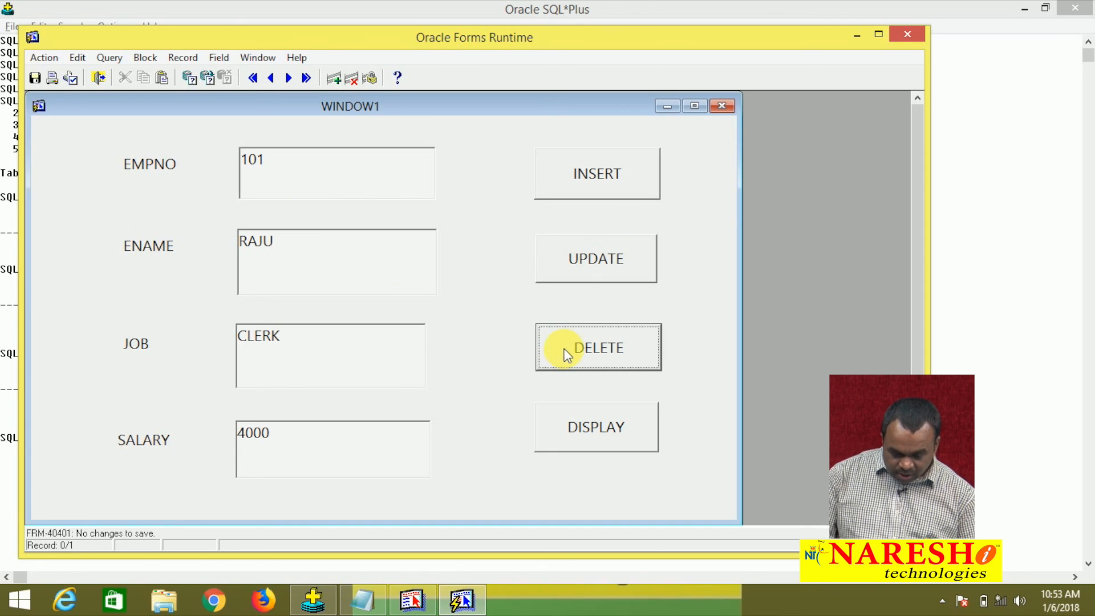
Rerun the EMP55 query with / in SQL*Plus to check the deletion, and return to Oracle Forms Runtime.
{"action": "left_click", "coordinate": [329, 591]}
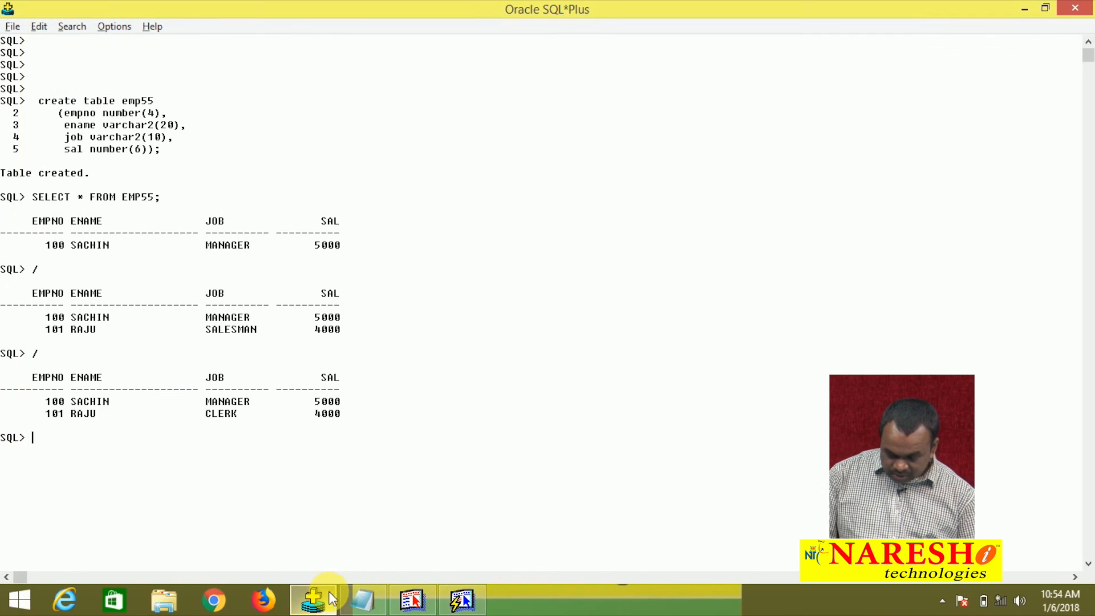
{"action": "type", "text": "/"}
{"action": "key", "text": "Return"}
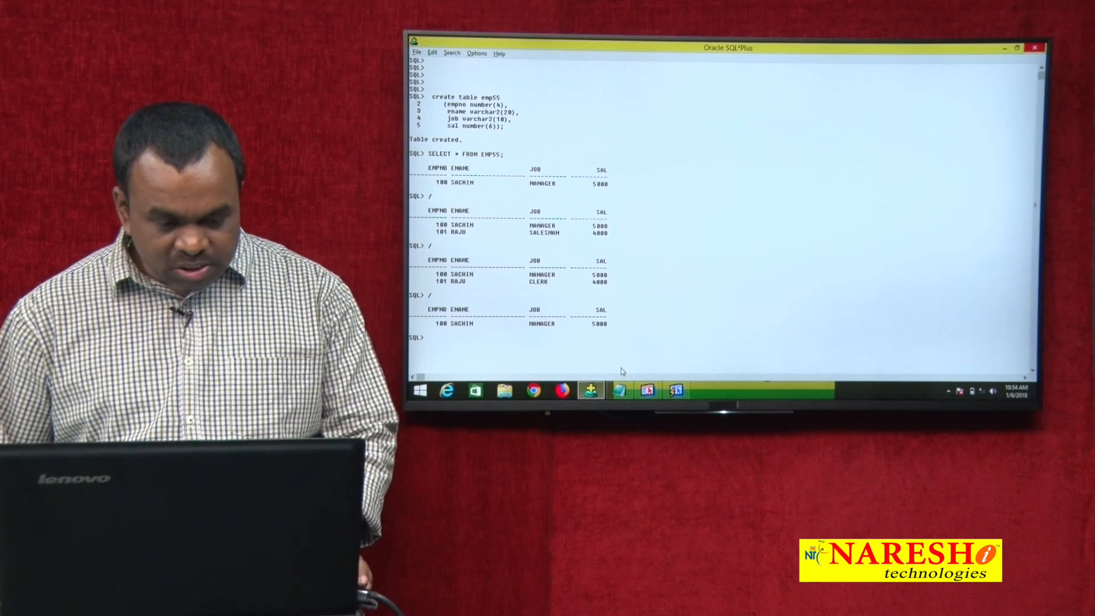
{"action": "key", "text": "alt+Tab"}
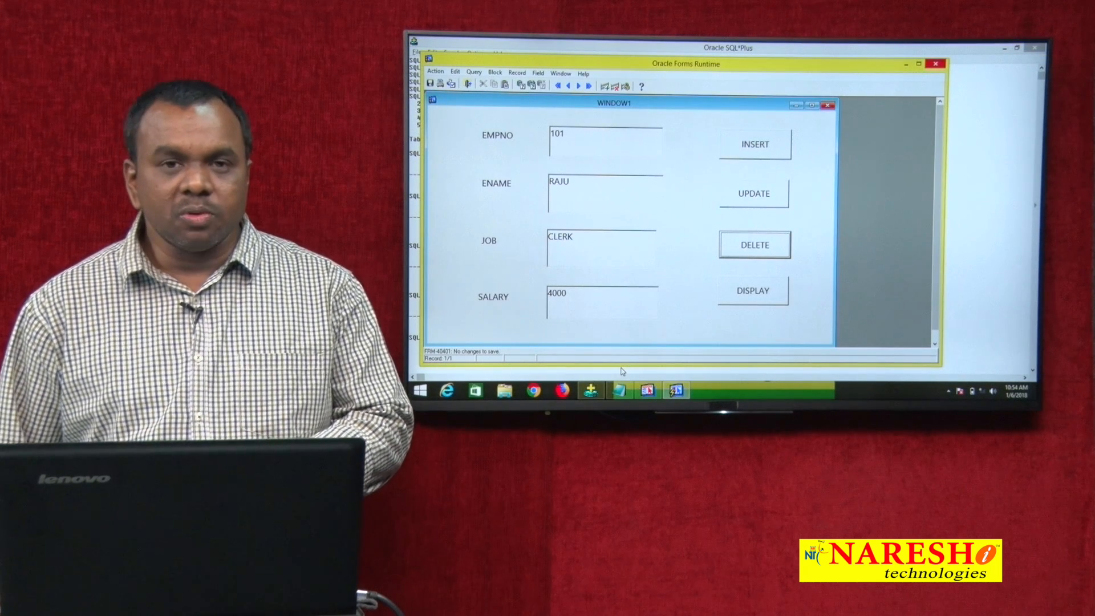